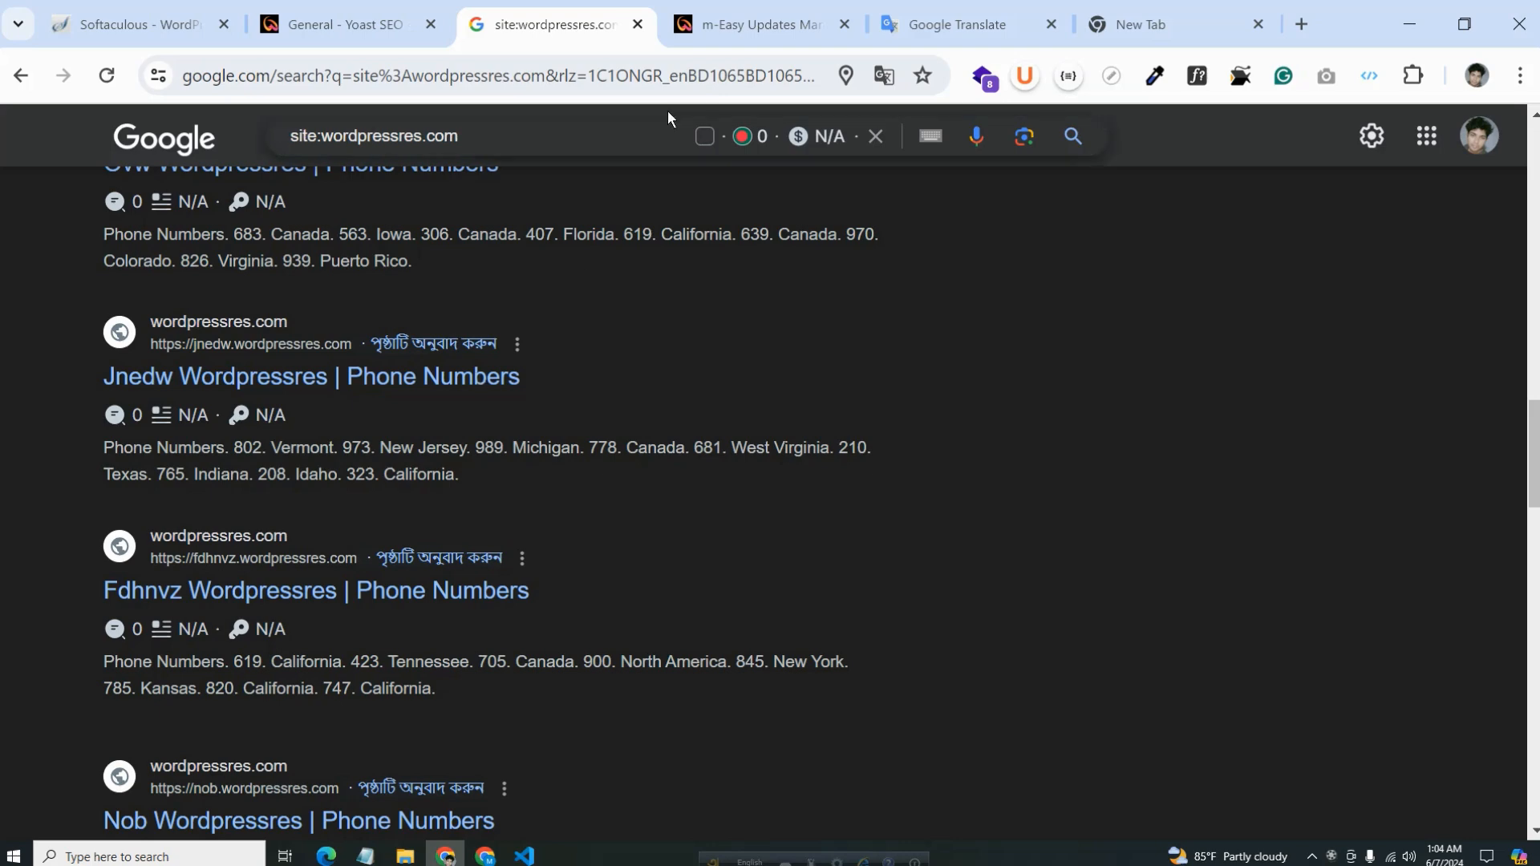
Examine the Easy Updates Manager Pro plugin post and its URL path alongside the site:wordpressres.com search results
{"action": "left_click", "coordinate": [719, 9]}
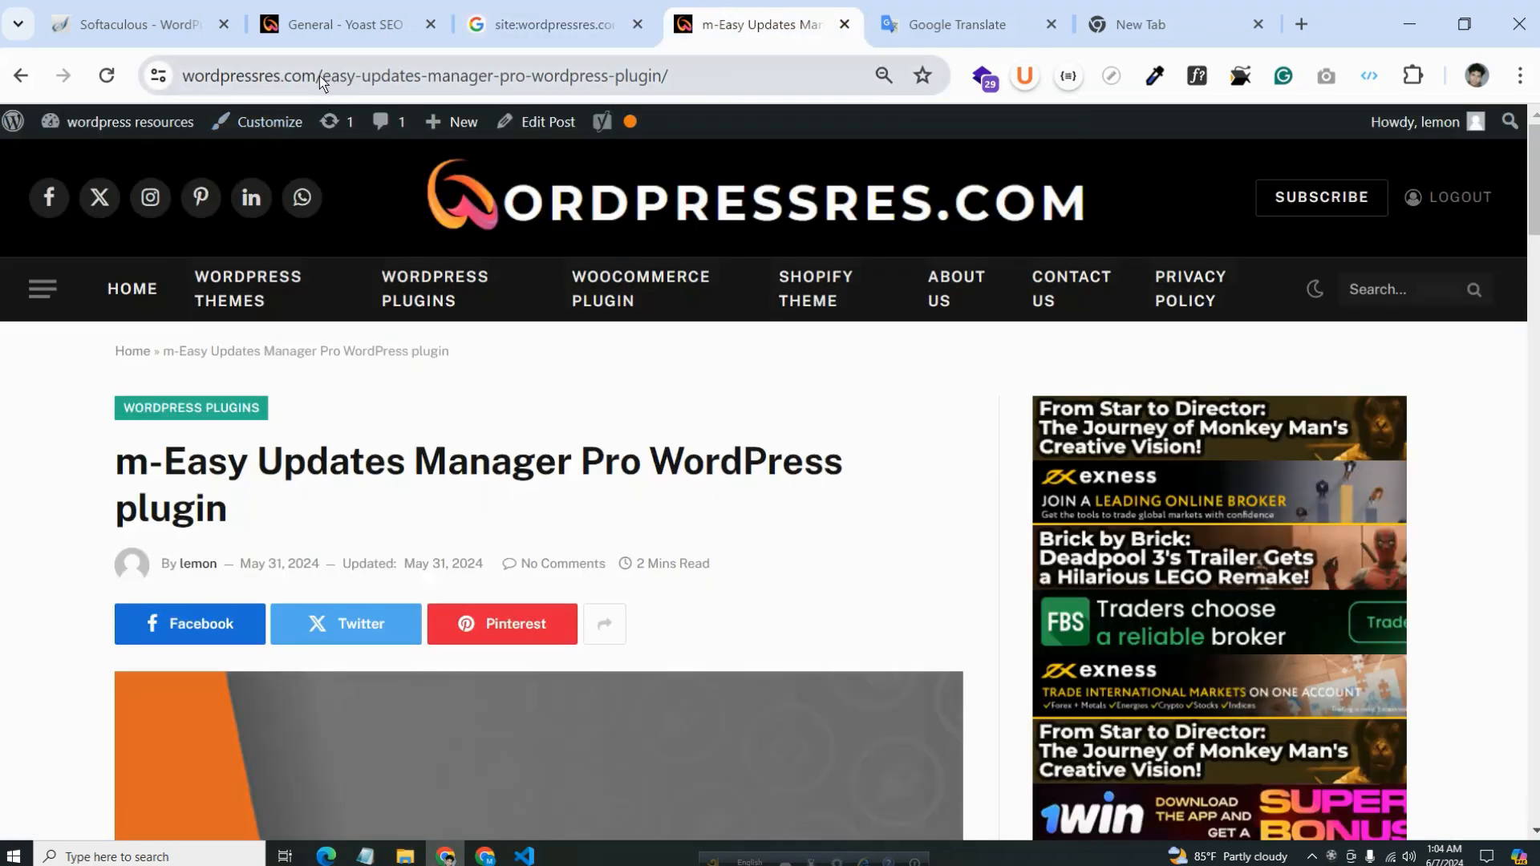
{"action": "left_click_drag", "start_coordinate": [80, 441], "coordinate": [393, 506]}
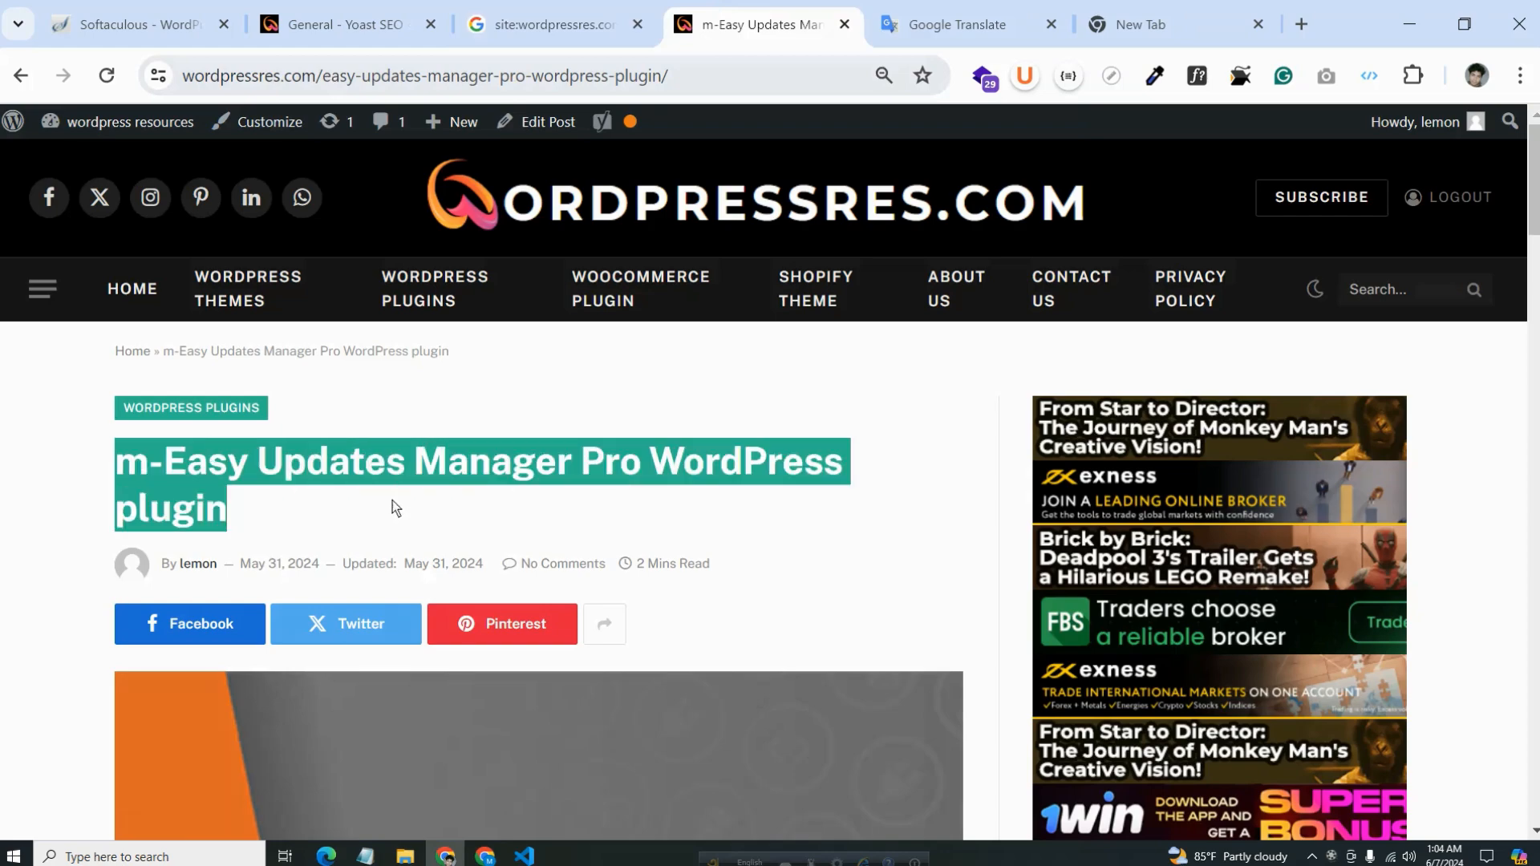
{"action": "scroll", "coordinate": [392, 500], "scroll_direction": "down", "scroll_amount": 15}
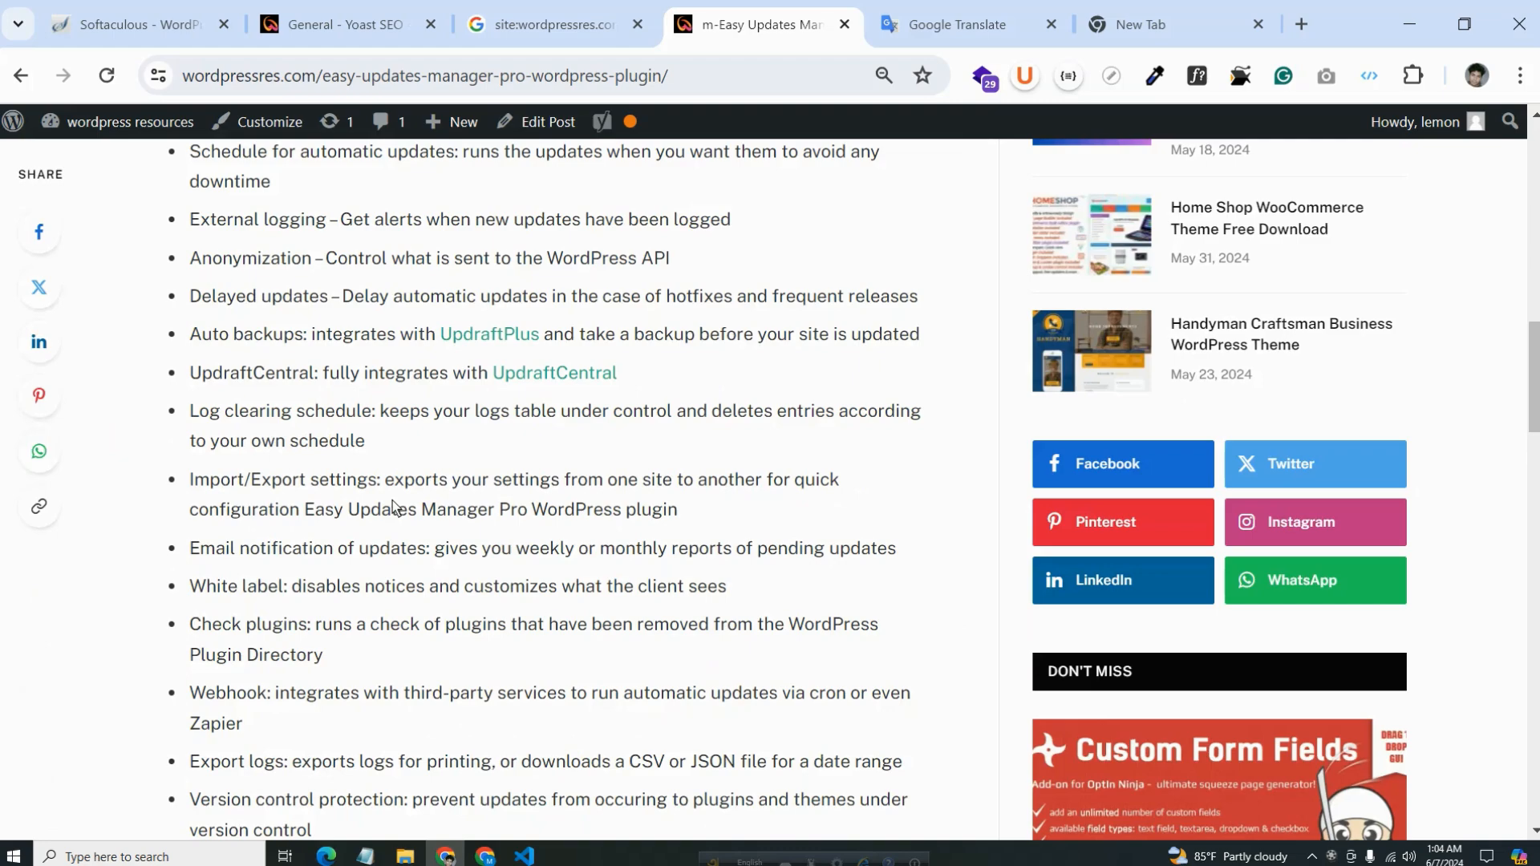
{"action": "scroll", "coordinate": [393, 506], "scroll_direction": "down", "scroll_amount": 7}
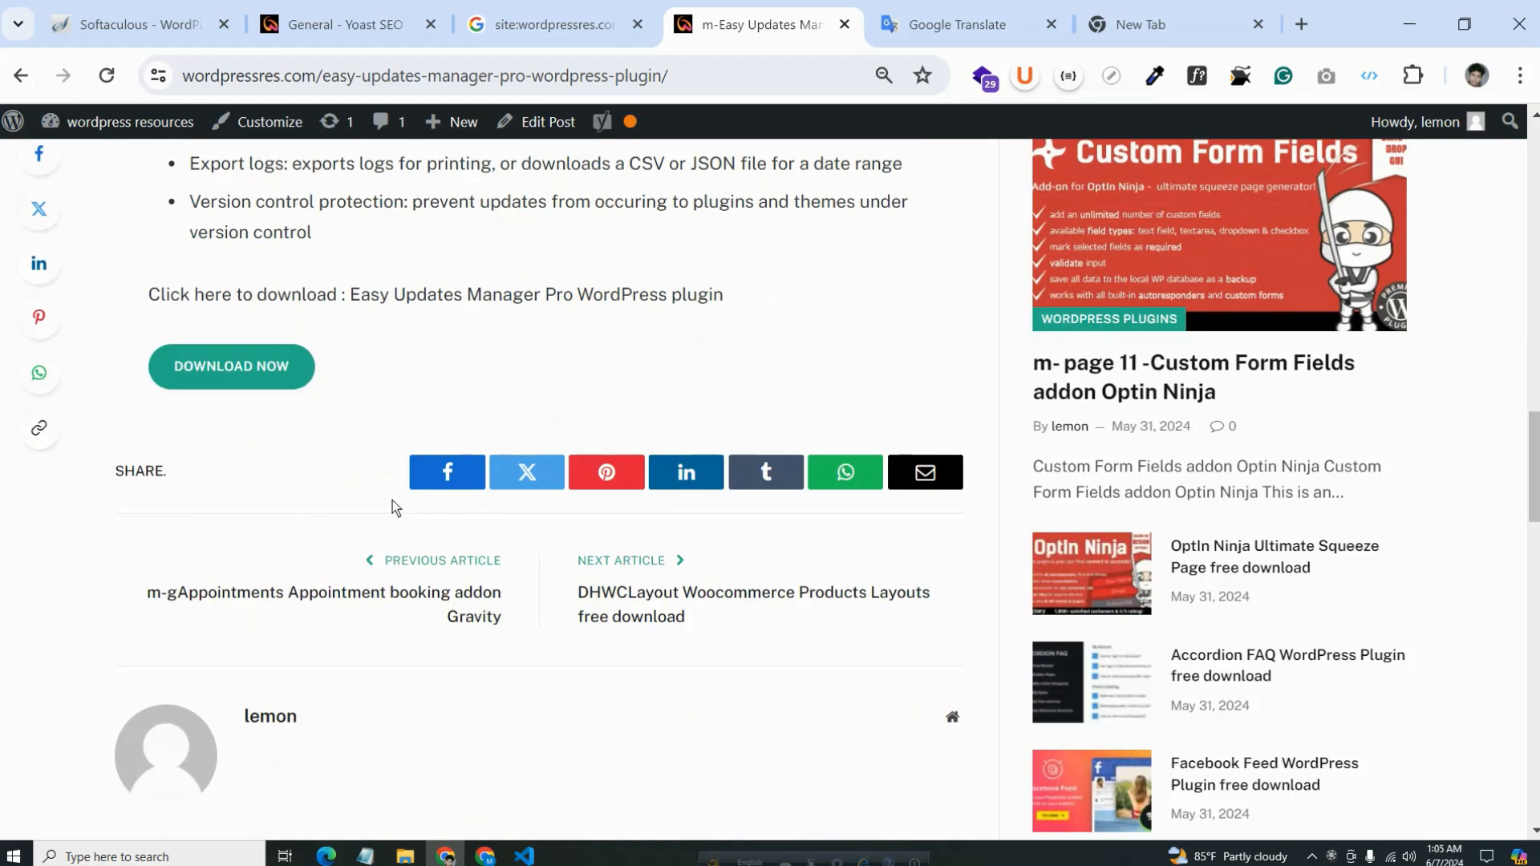
{"action": "scroll", "coordinate": [481, 497], "scroll_direction": "up", "scroll_amount": 20}
{"action": "key", "text": "ctrl+shift+Tab"}
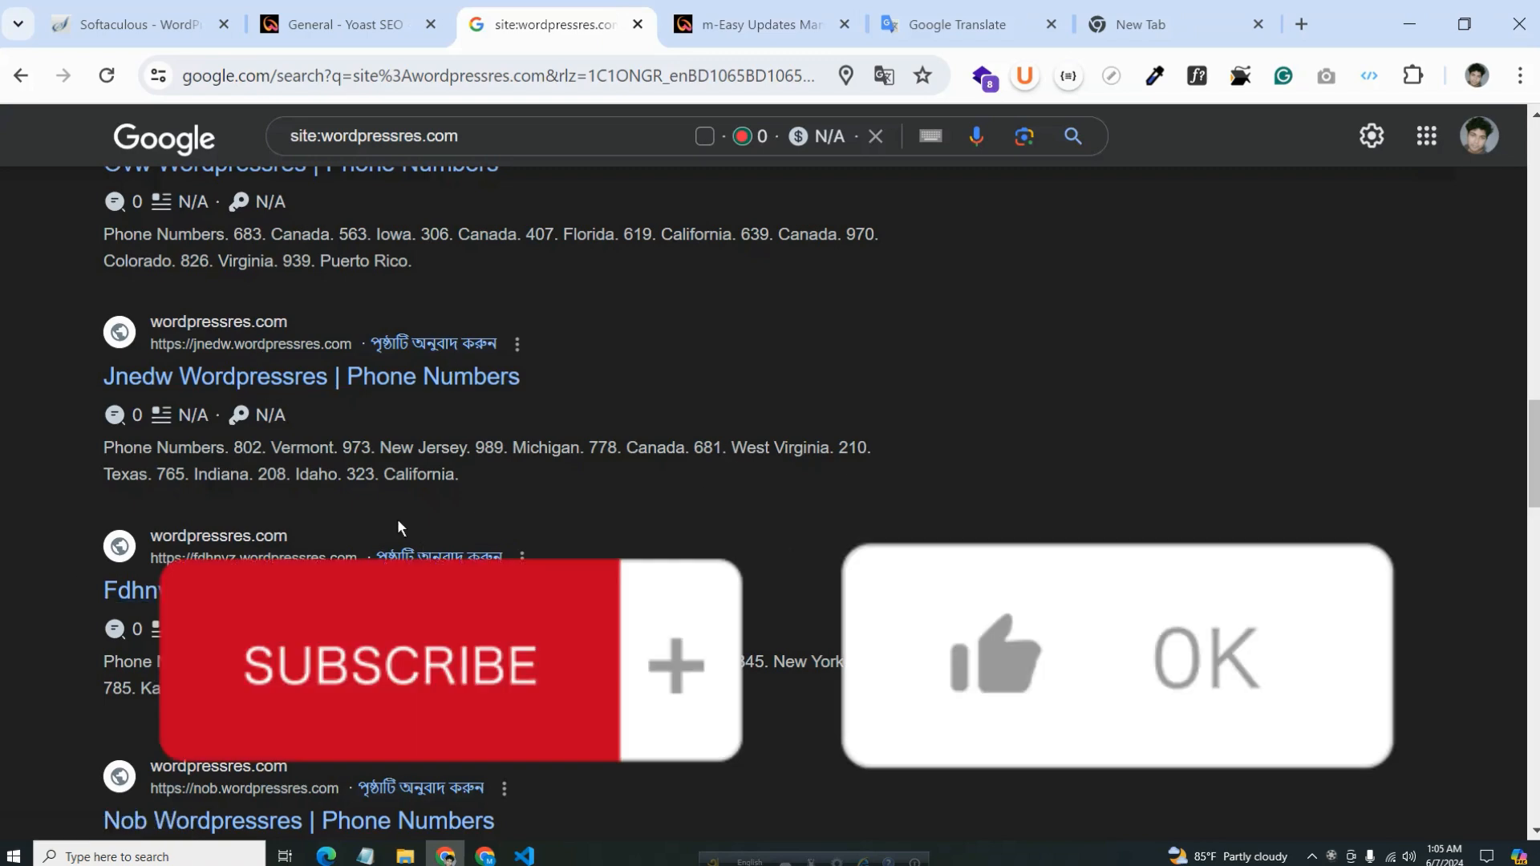
{"action": "left_click", "coordinate": [761, 24]}
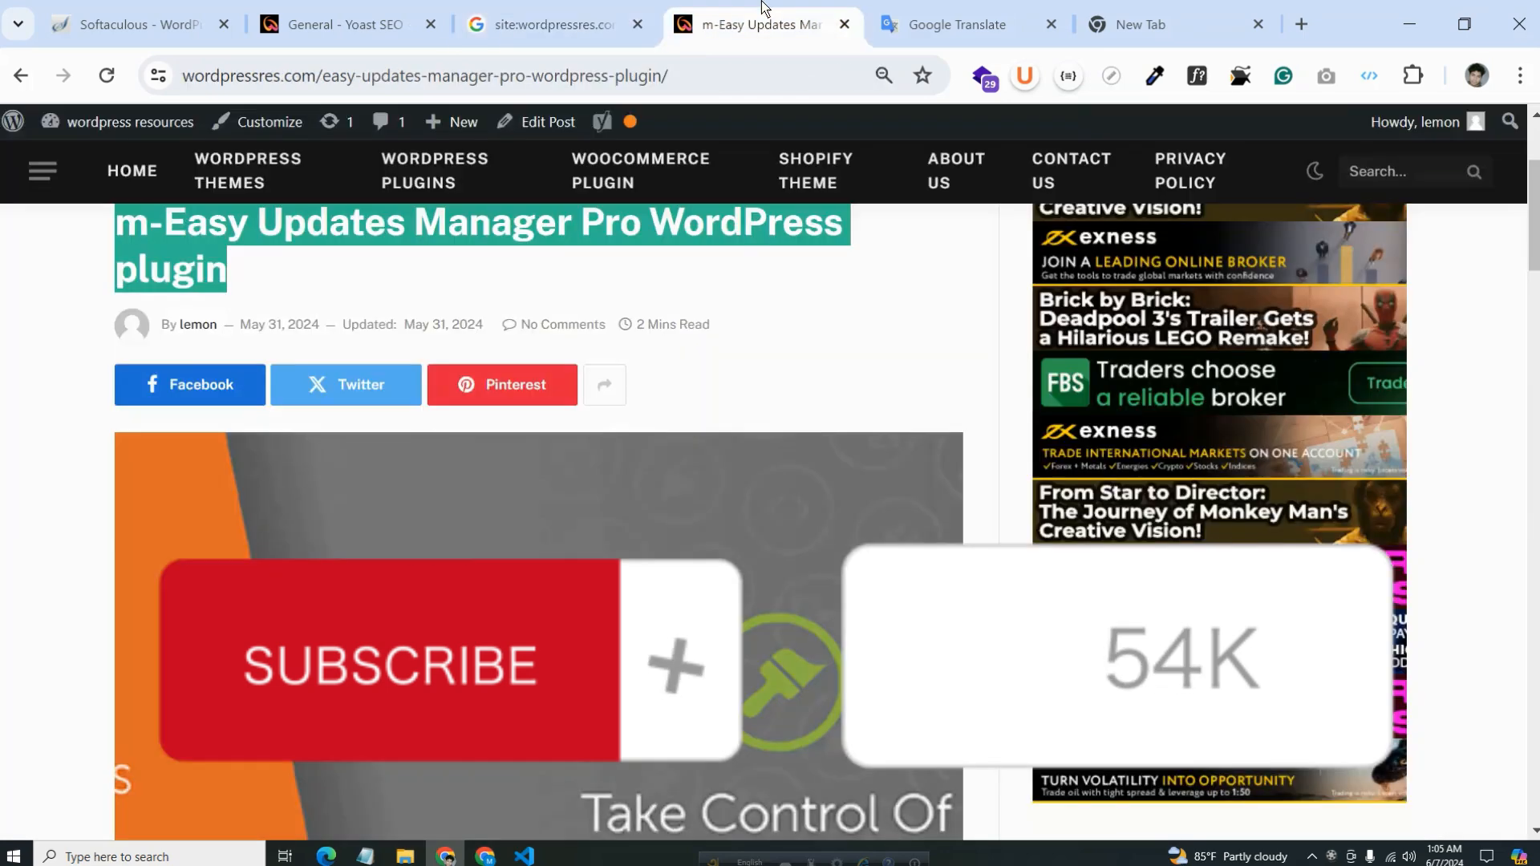
{"action": "left_click_drag", "start_coordinate": [371, 75], "coordinate": [820, 77]}
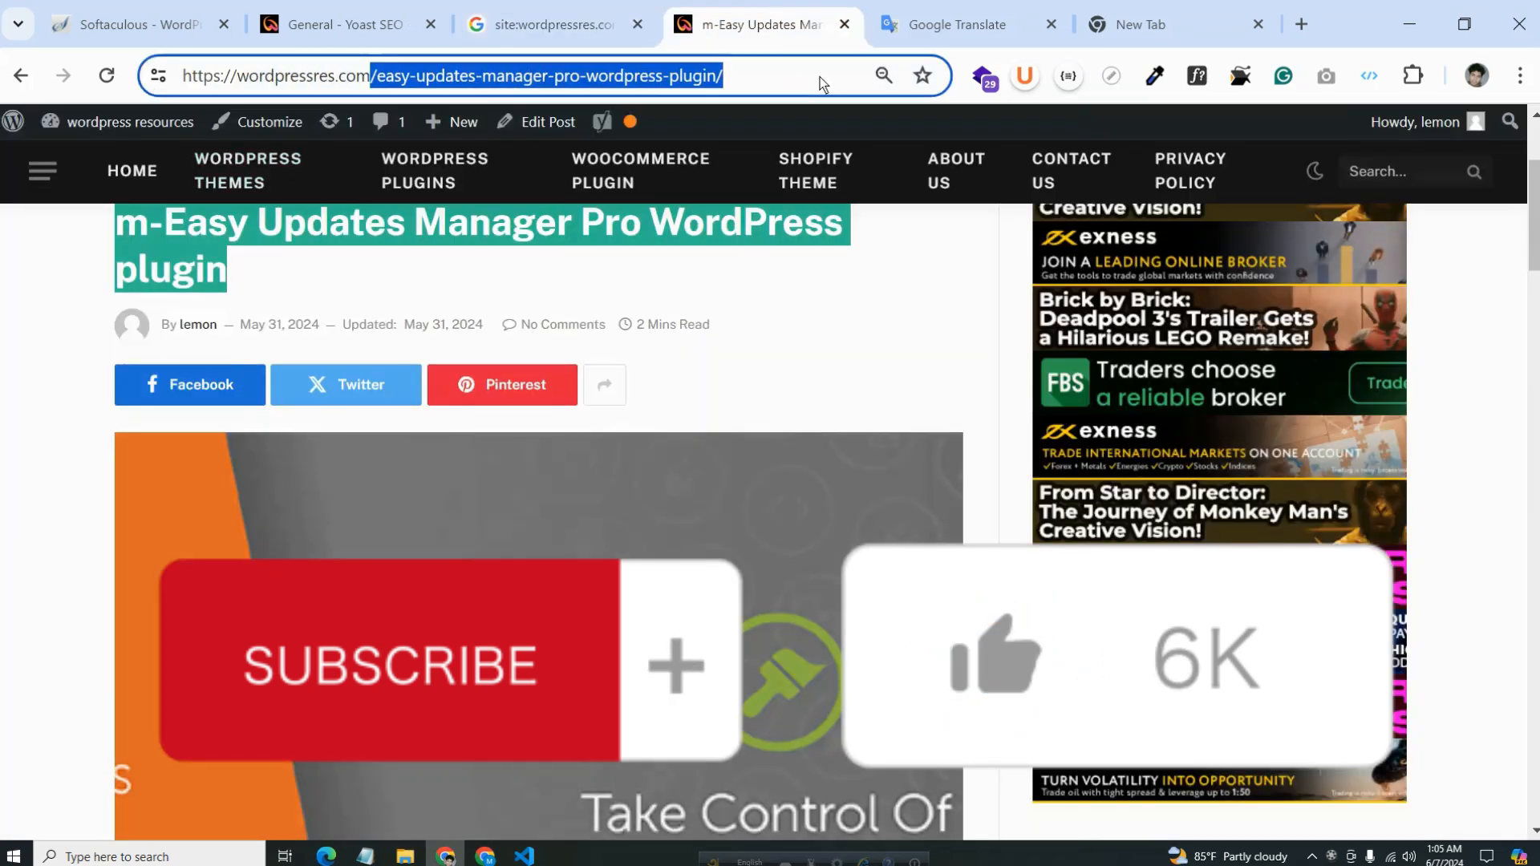
{"action": "left_click", "coordinate": [603, 9]}
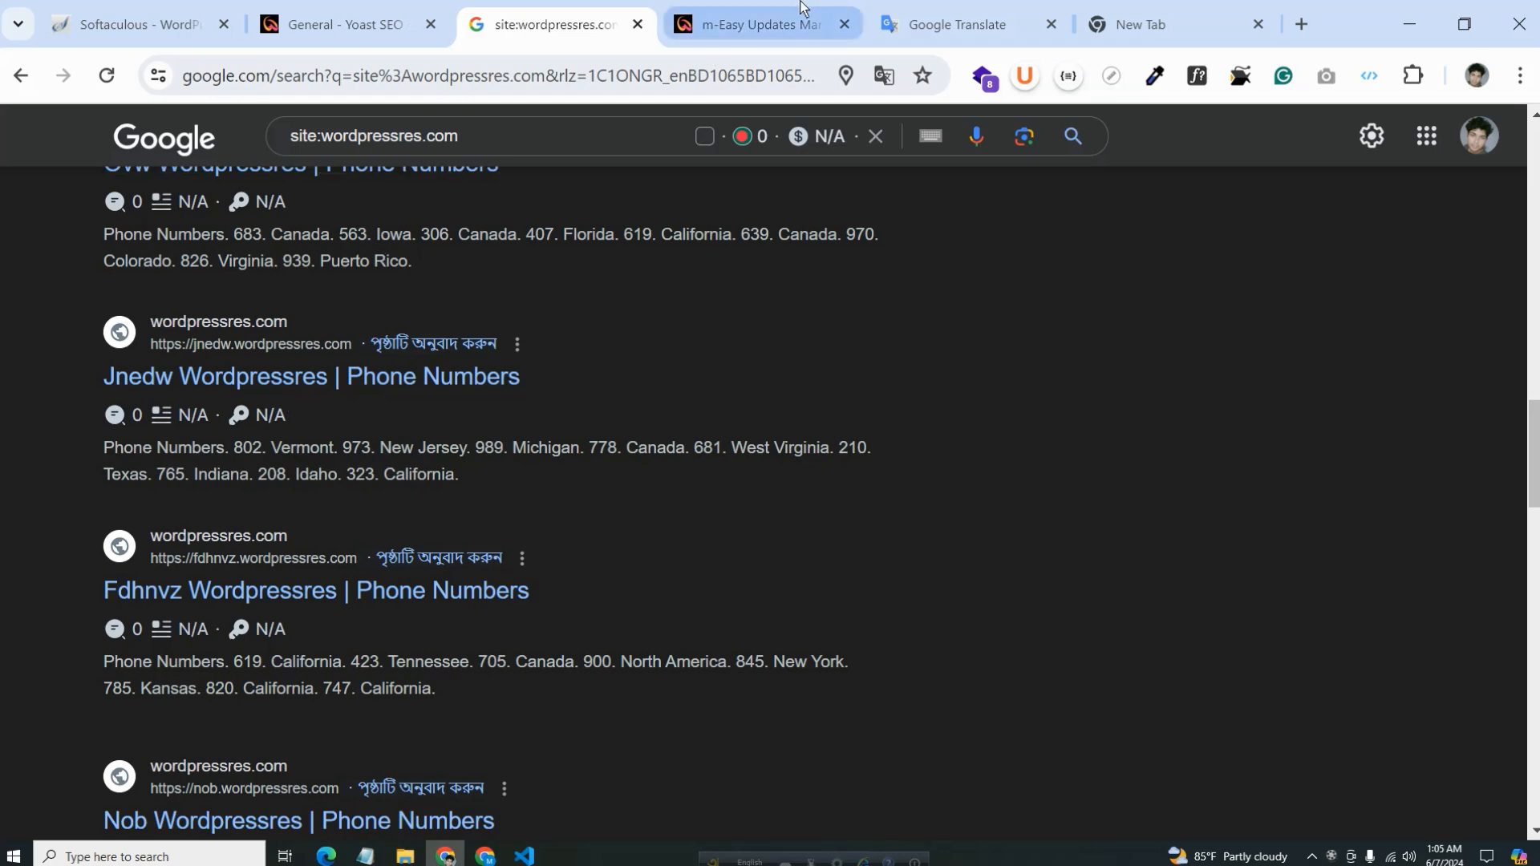
{"action": "left_click", "coordinate": [762, 22]}
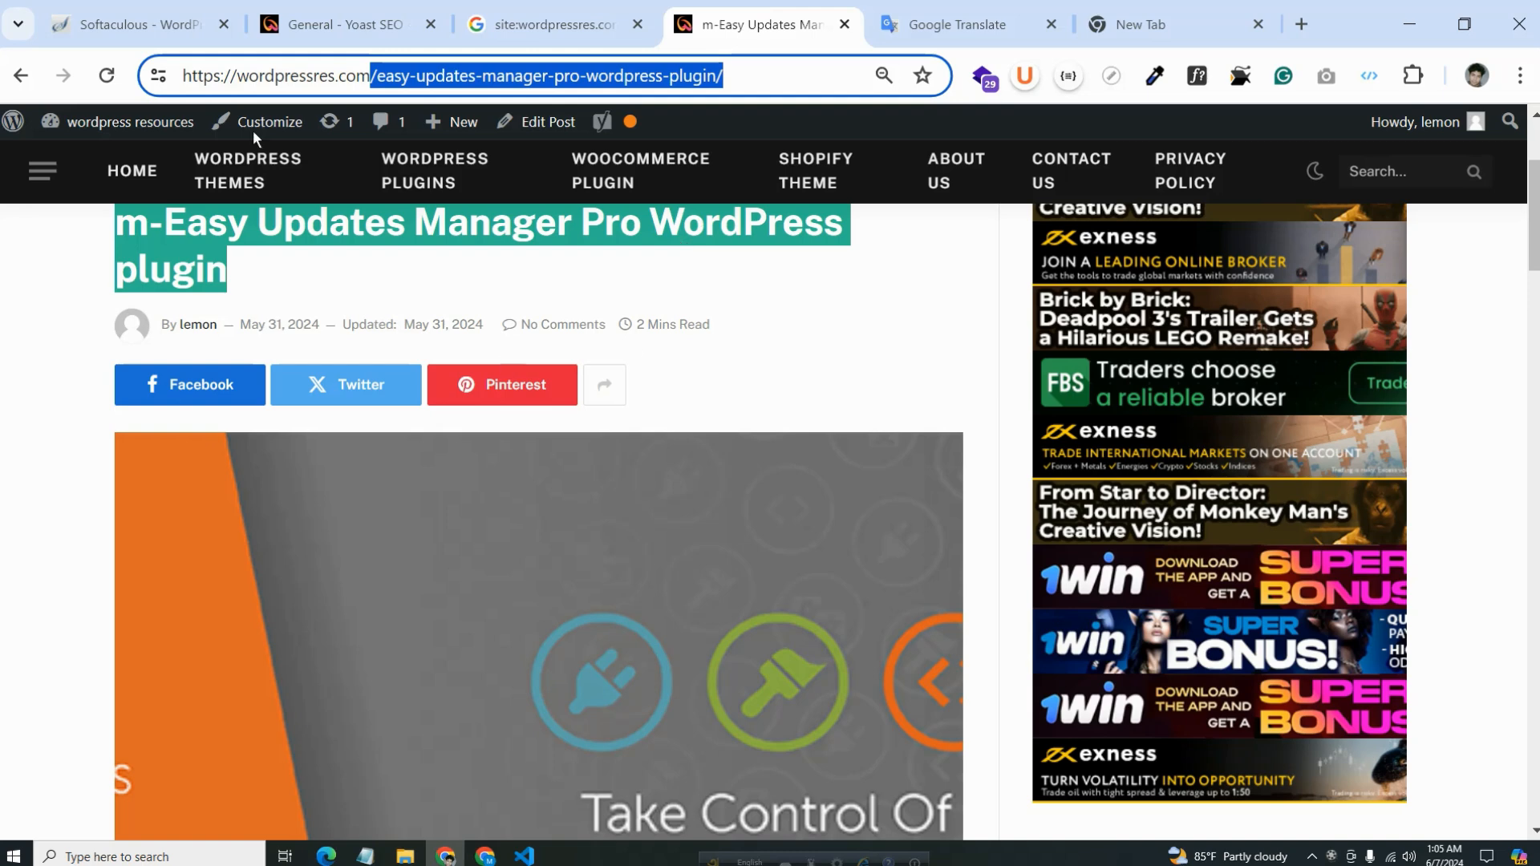
{"action": "scroll", "coordinate": [205, 363], "scroll_direction": "up", "scroll_amount": 3}
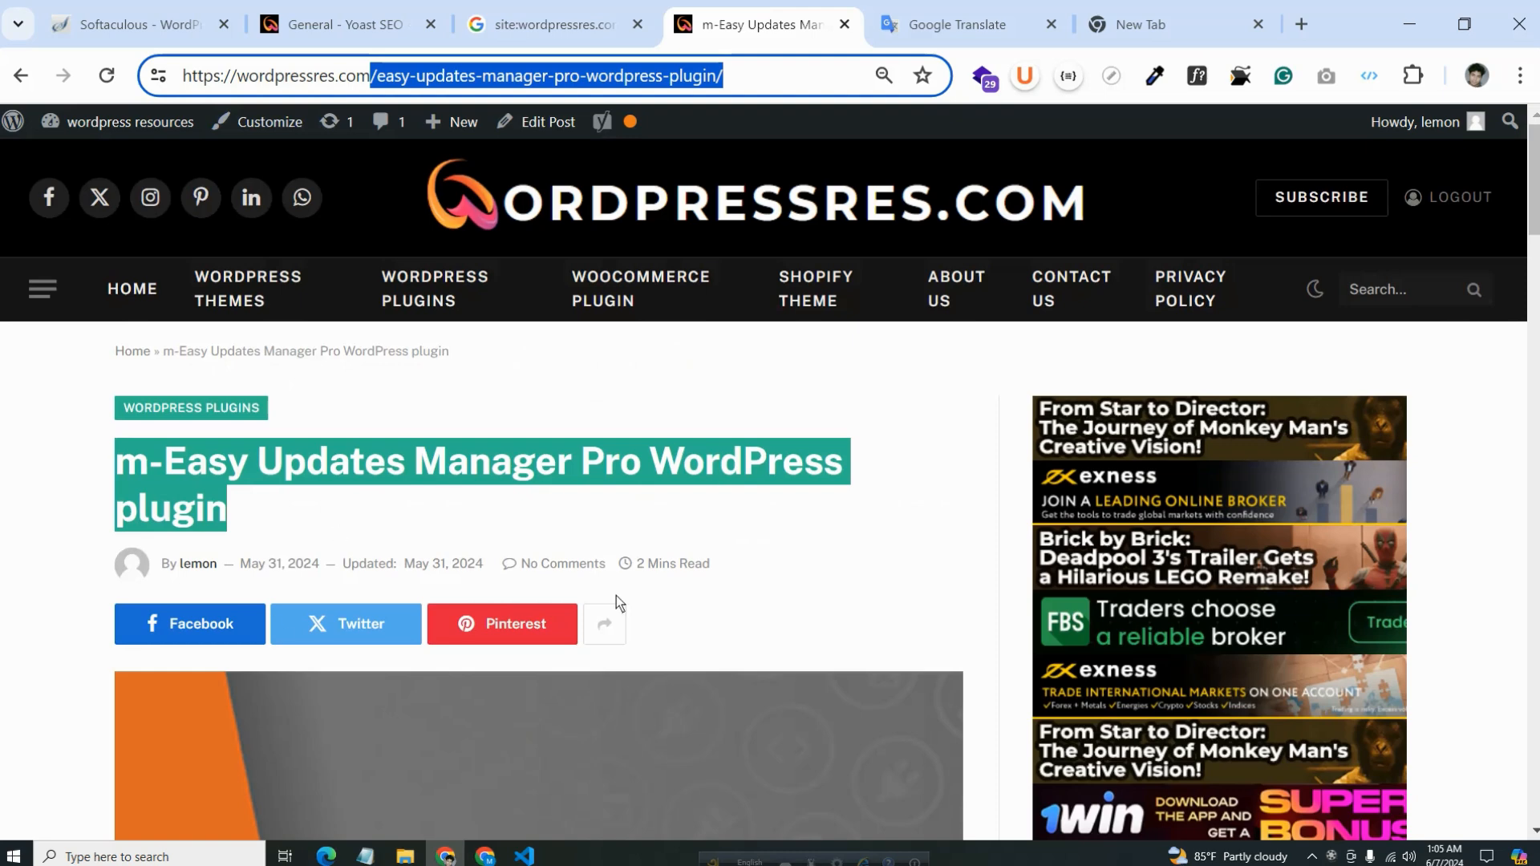
Review the wordpressres.com subdomain list in VS Code and the site's disavowed links status in Search Console, and return to the plugin post
{"action": "left_click", "coordinate": [537, 857]}
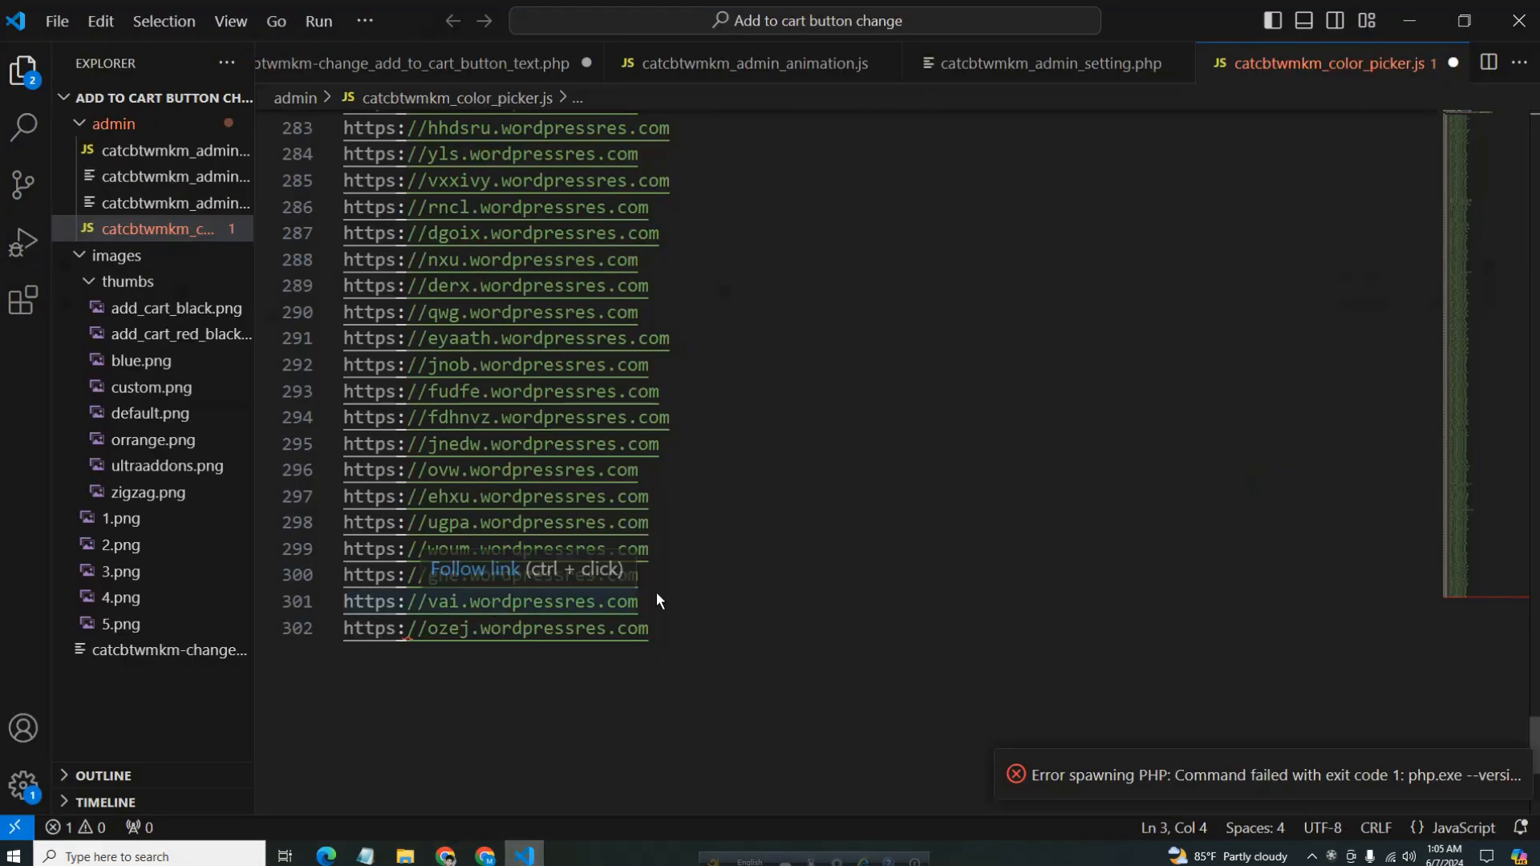
{"action": "scroll", "coordinate": [670, 623], "scroll_direction": "up", "scroll_amount": 6}
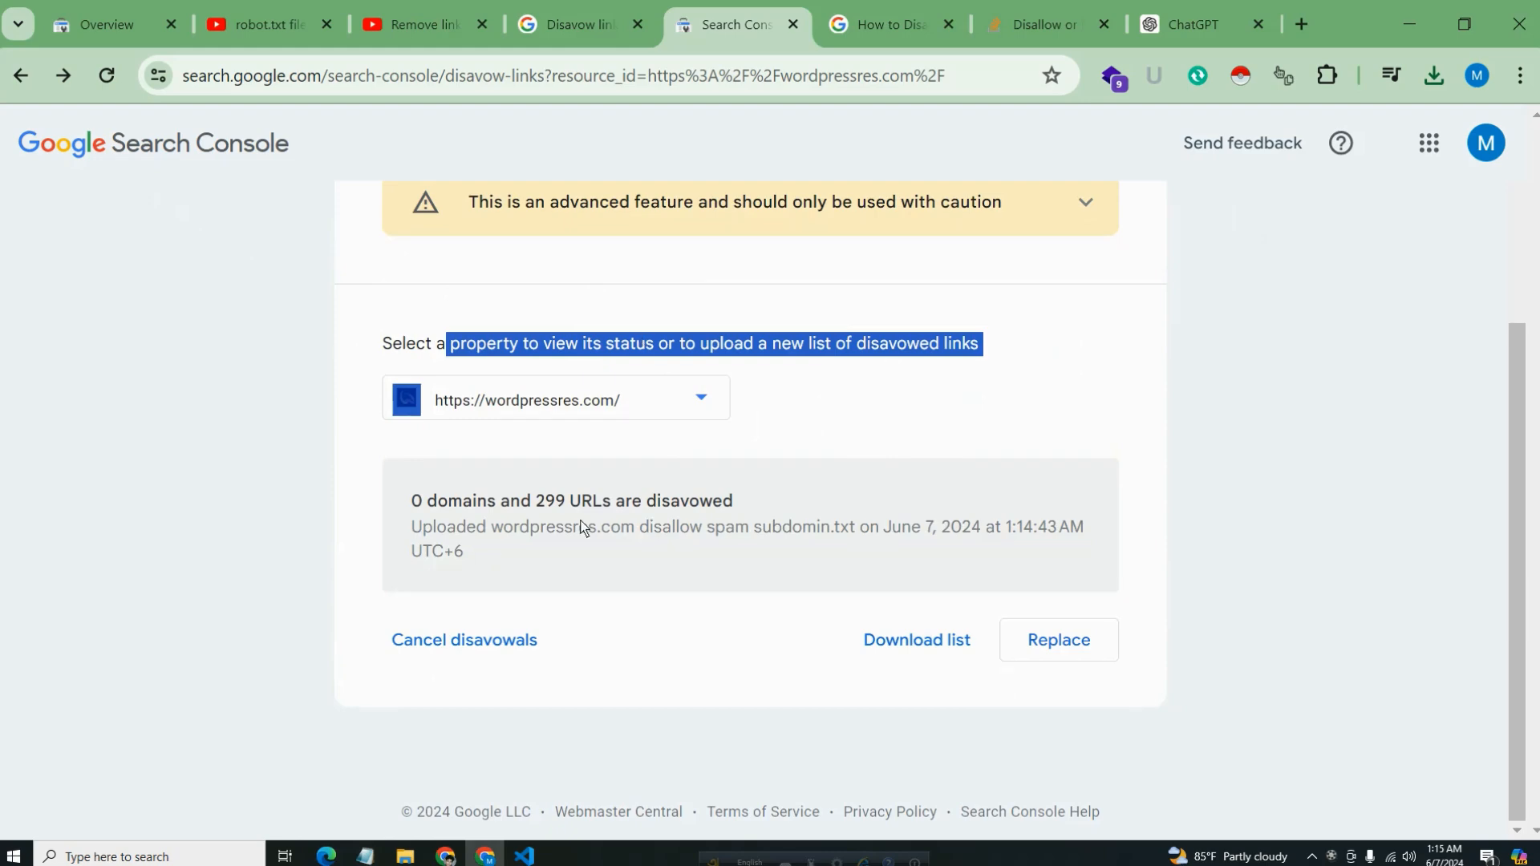
{"action": "left_click", "coordinate": [445, 856]}
{"action": "left_click", "coordinate": [731, 24]}
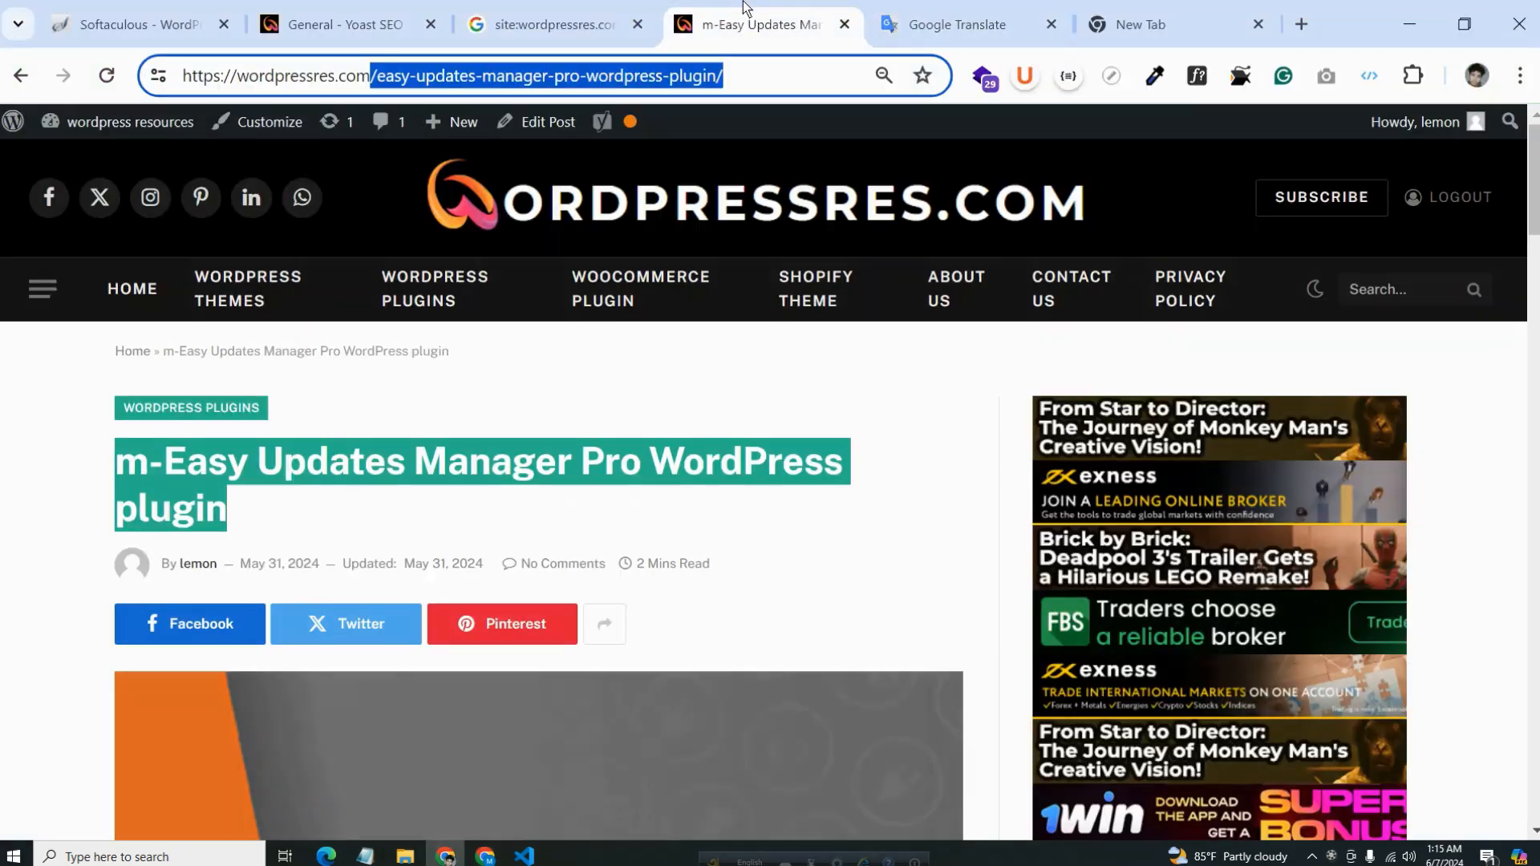
Open the Yoast SEO file editor in the WordPress admin
{"action": "left_click", "coordinate": [393, 16]}
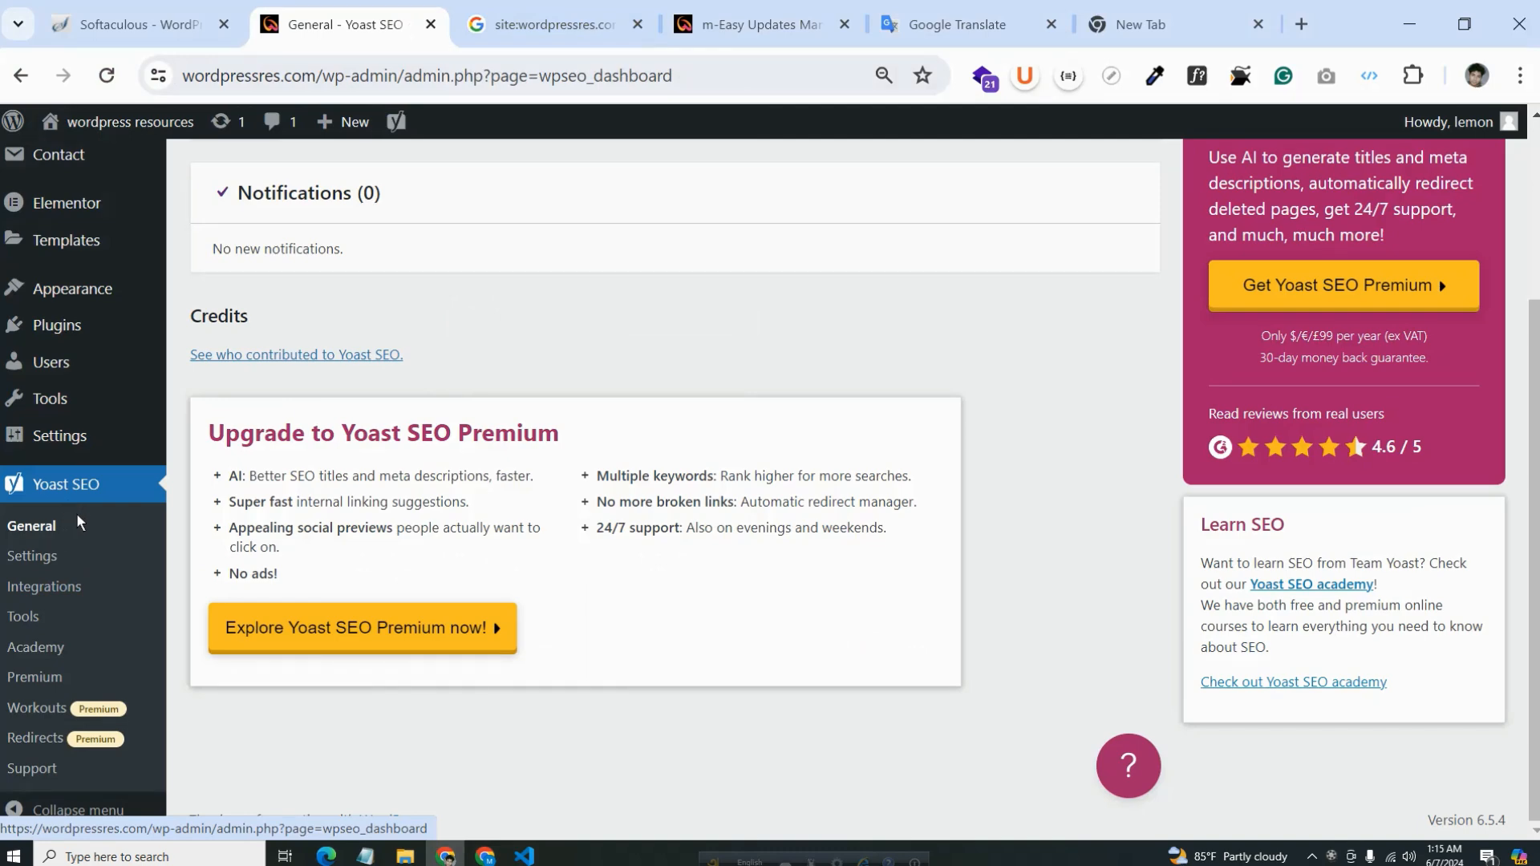
{"action": "left_click", "coordinate": [22, 617]}
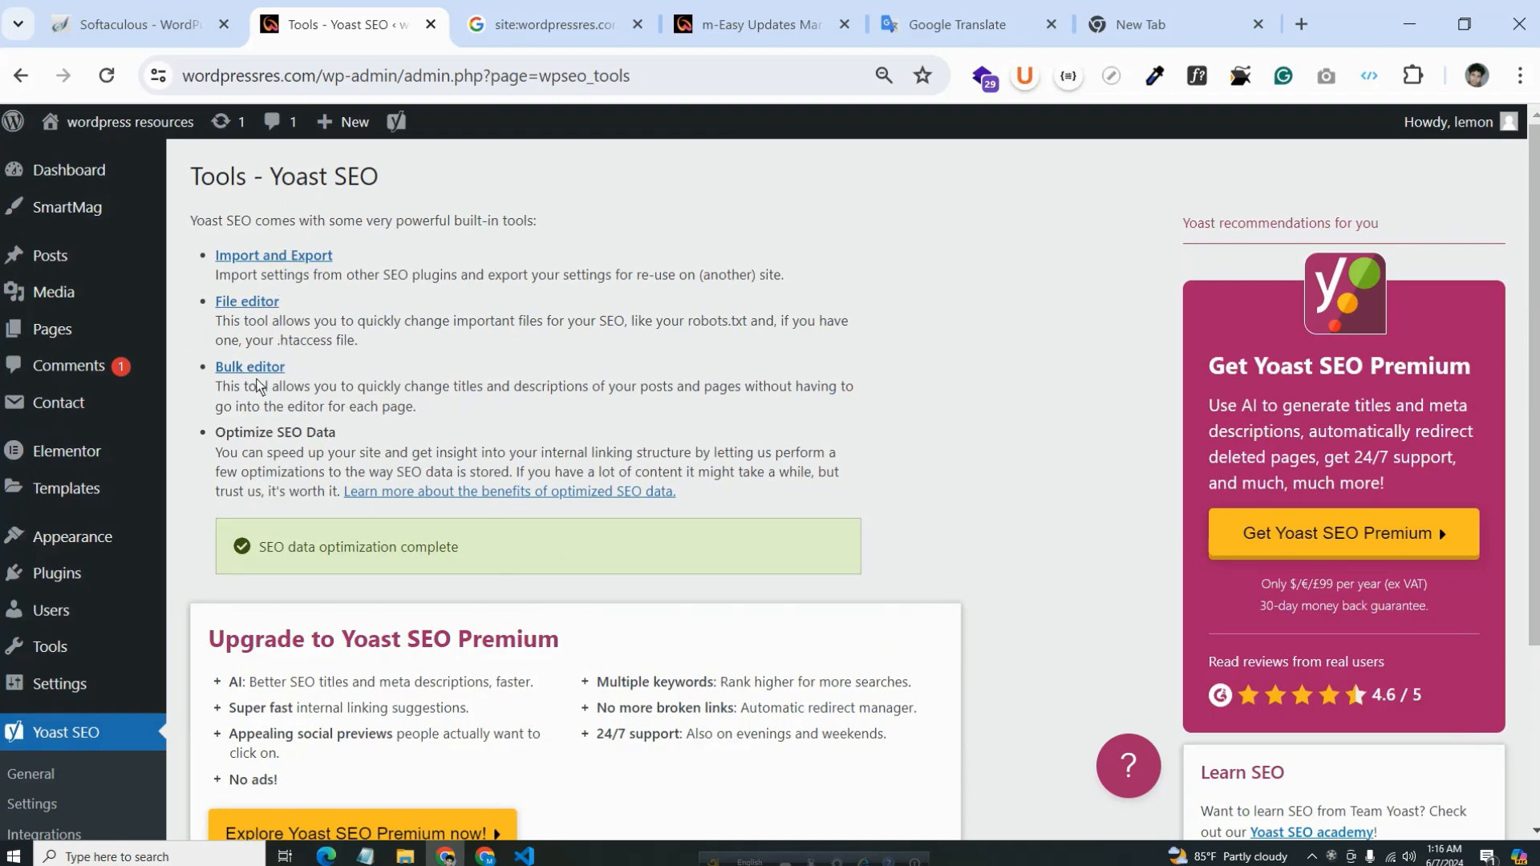
{"action": "left_click", "coordinate": [250, 304]}
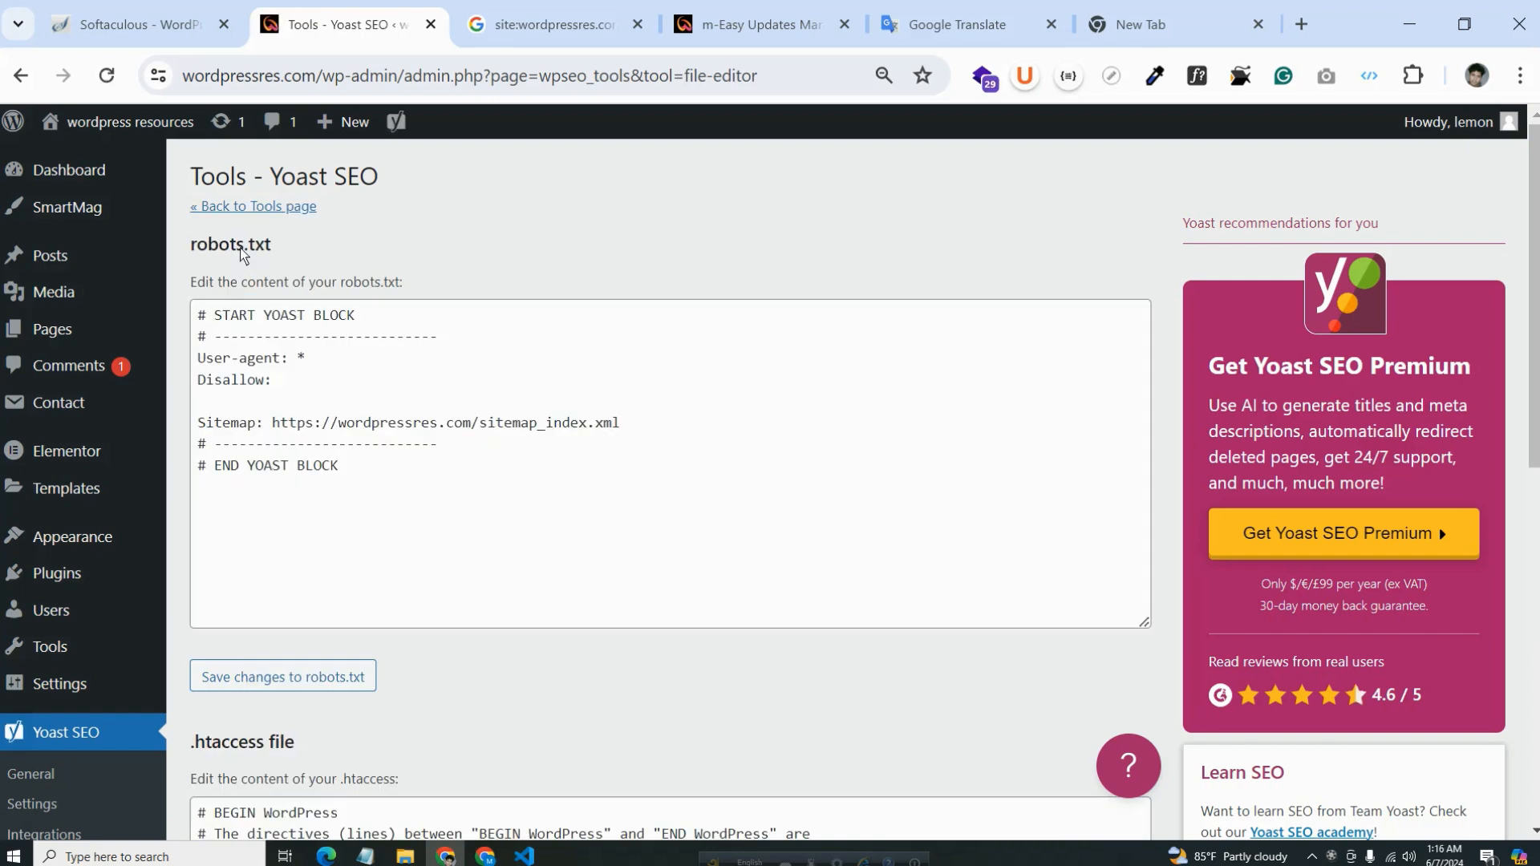
Examine the robots.txt and .htaccess contents in the file editor
{"action": "left_click_drag", "start_coordinate": [243, 255], "coordinate": [422, 268]}
{"action": "scroll", "coordinate": [508, 529], "scroll_direction": "down", "scroll_amount": 6}
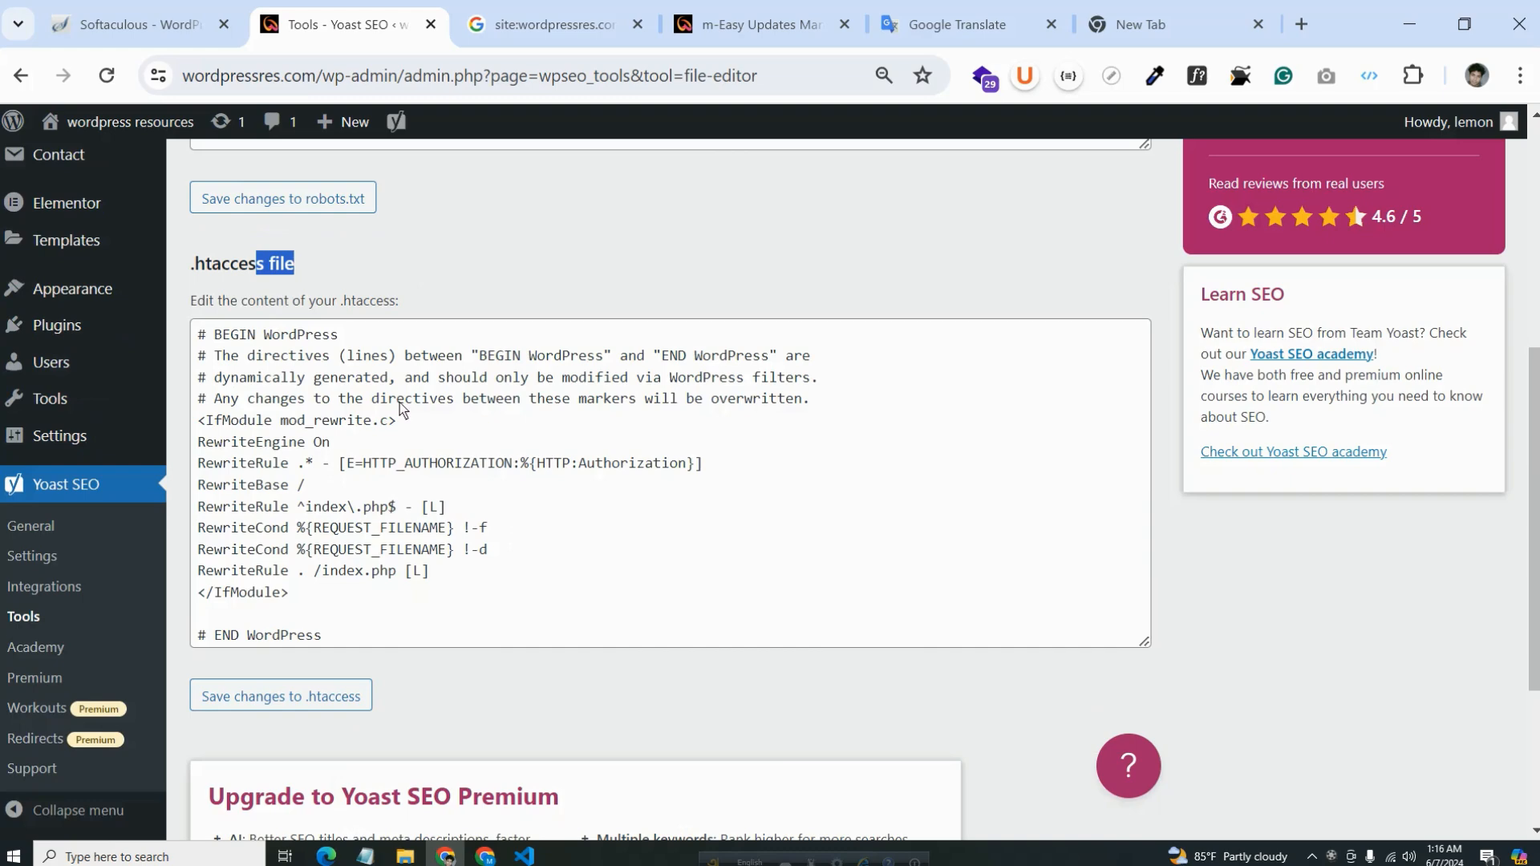
{"action": "scroll", "coordinate": [417, 594], "scroll_direction": "up", "scroll_amount": 6}
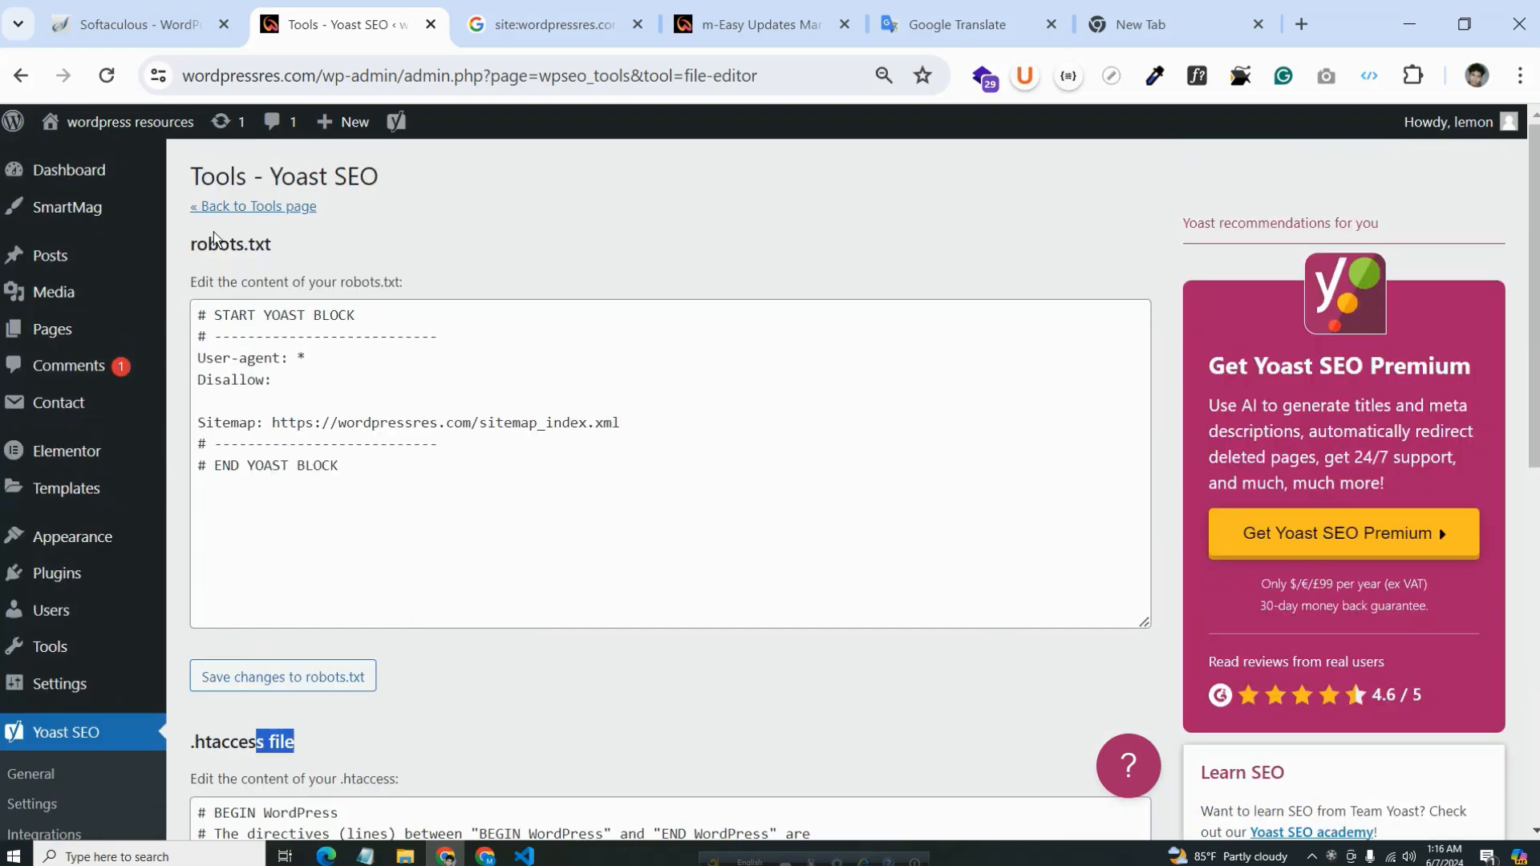
{"action": "left_click_drag", "start_coordinate": [231, 249], "coordinate": [365, 258]}
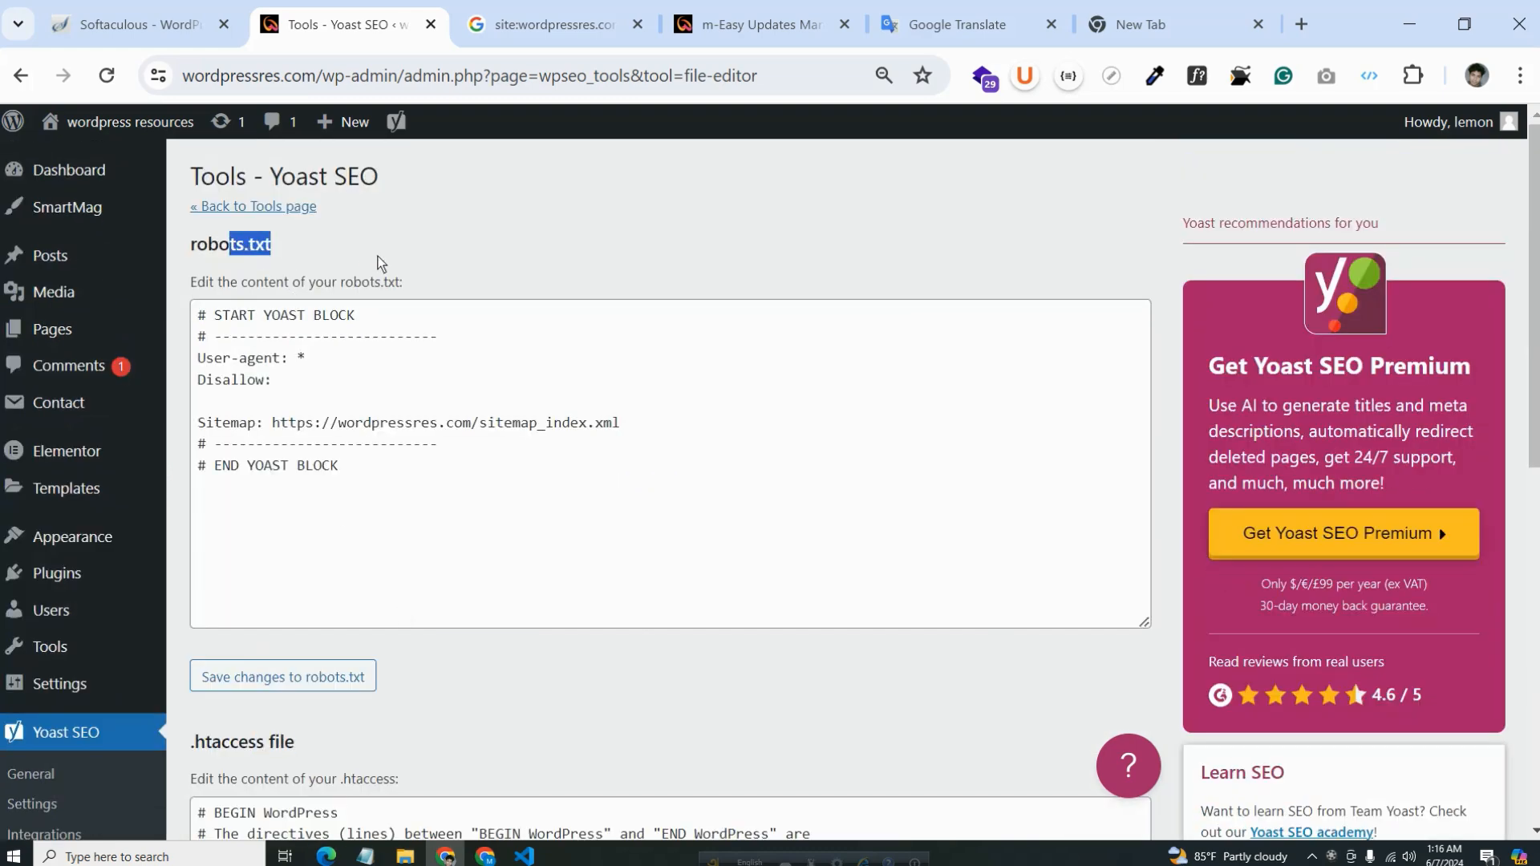
{"action": "scroll", "coordinate": [337, 594], "scroll_direction": "down", "scroll_amount": 4}
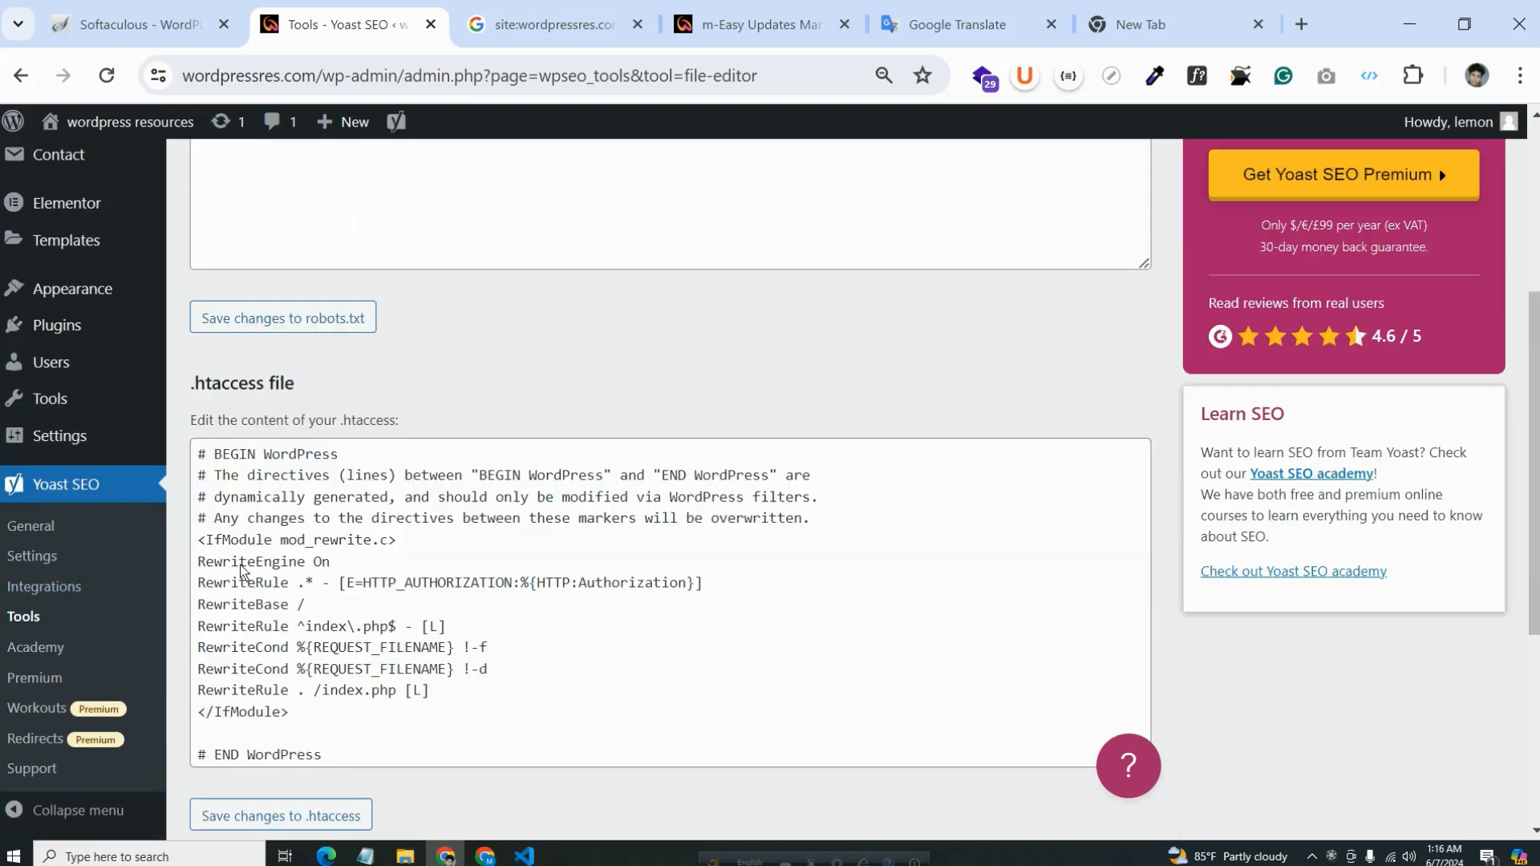
{"action": "scroll", "coordinate": [425, 545], "scroll_direction": "up", "scroll_amount": 4}
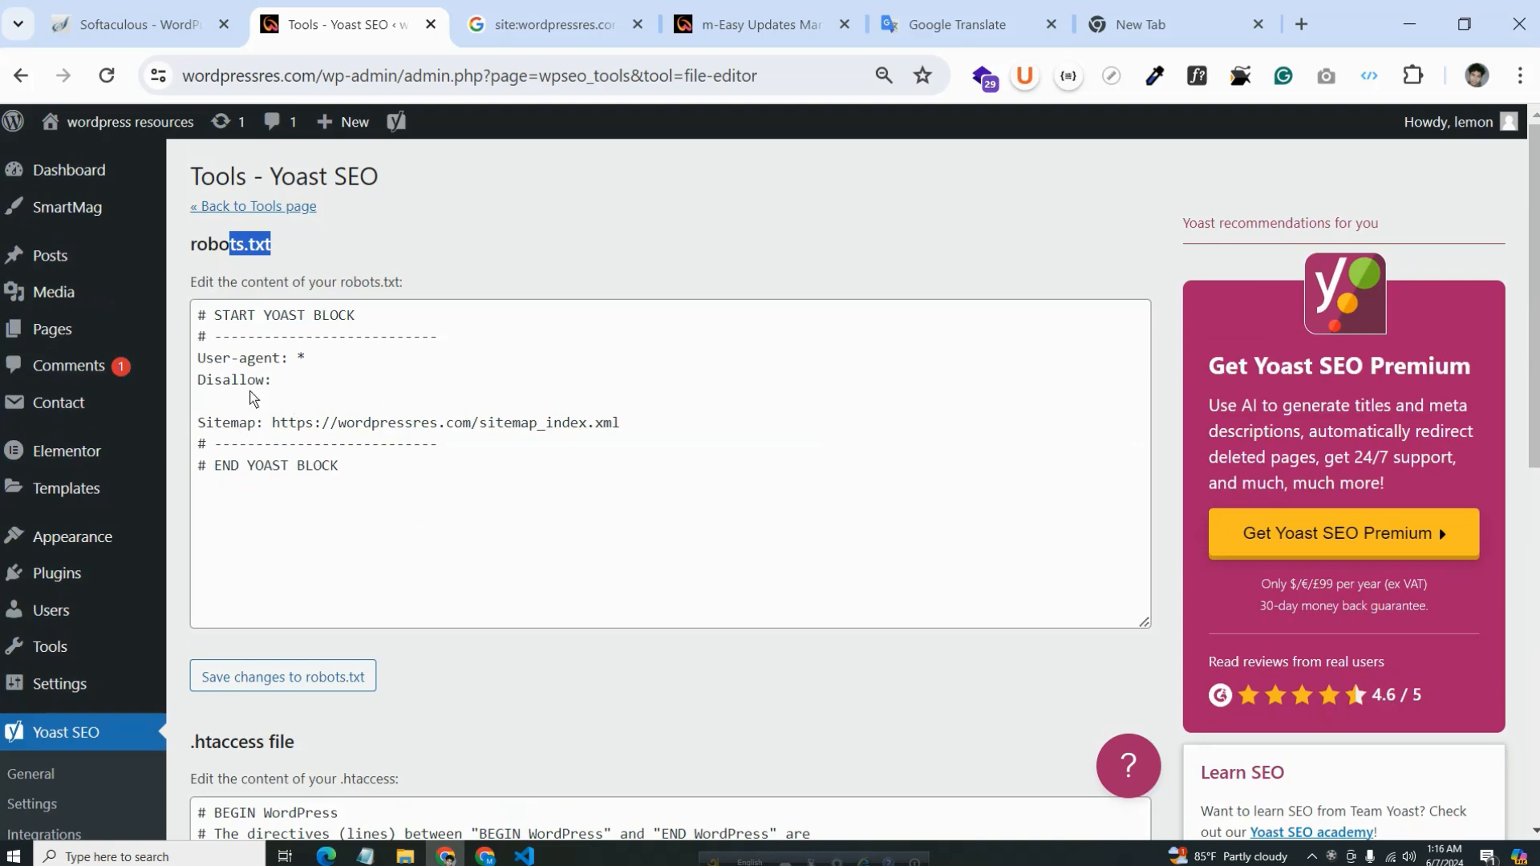
{"action": "left_click", "coordinate": [283, 389]}
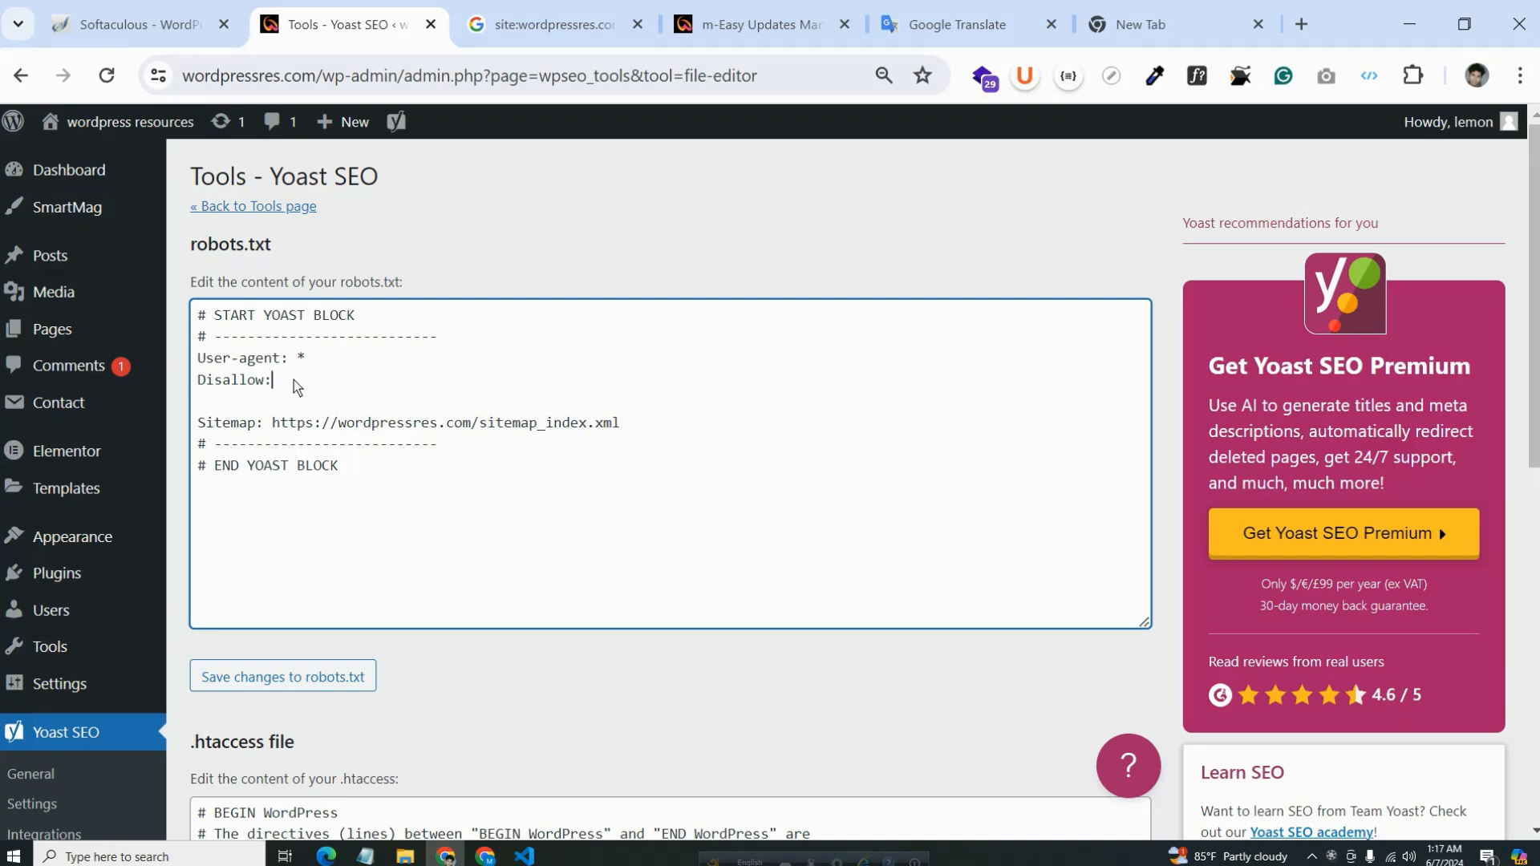
{"action": "left_click_drag", "start_coordinate": [297, 385], "coordinate": [199, 388]}
{"action": "key", "text": "super+c"}
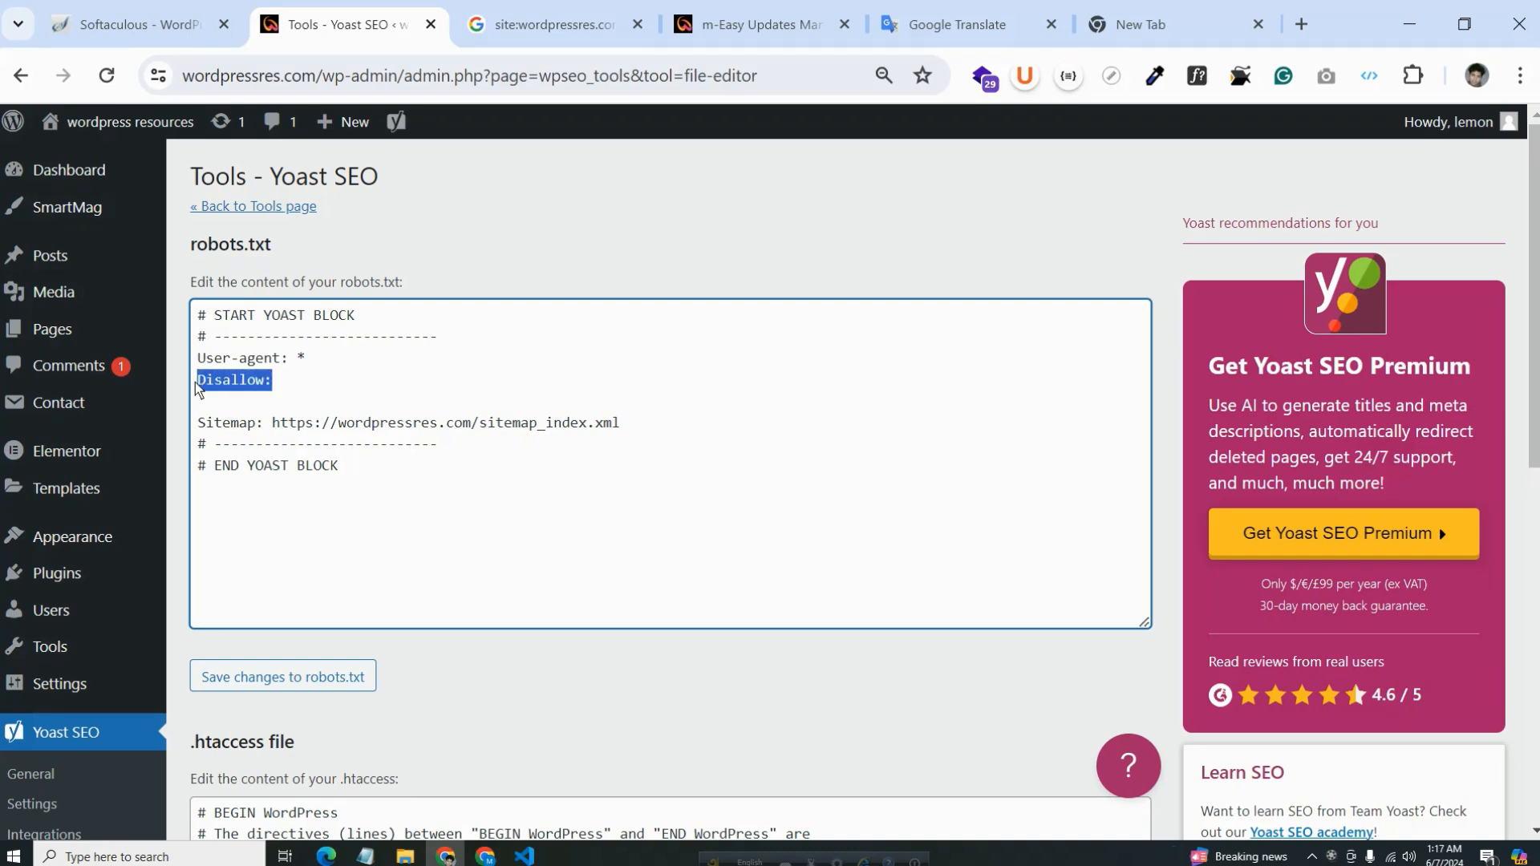
{"action": "left_click", "coordinate": [523, 856]}
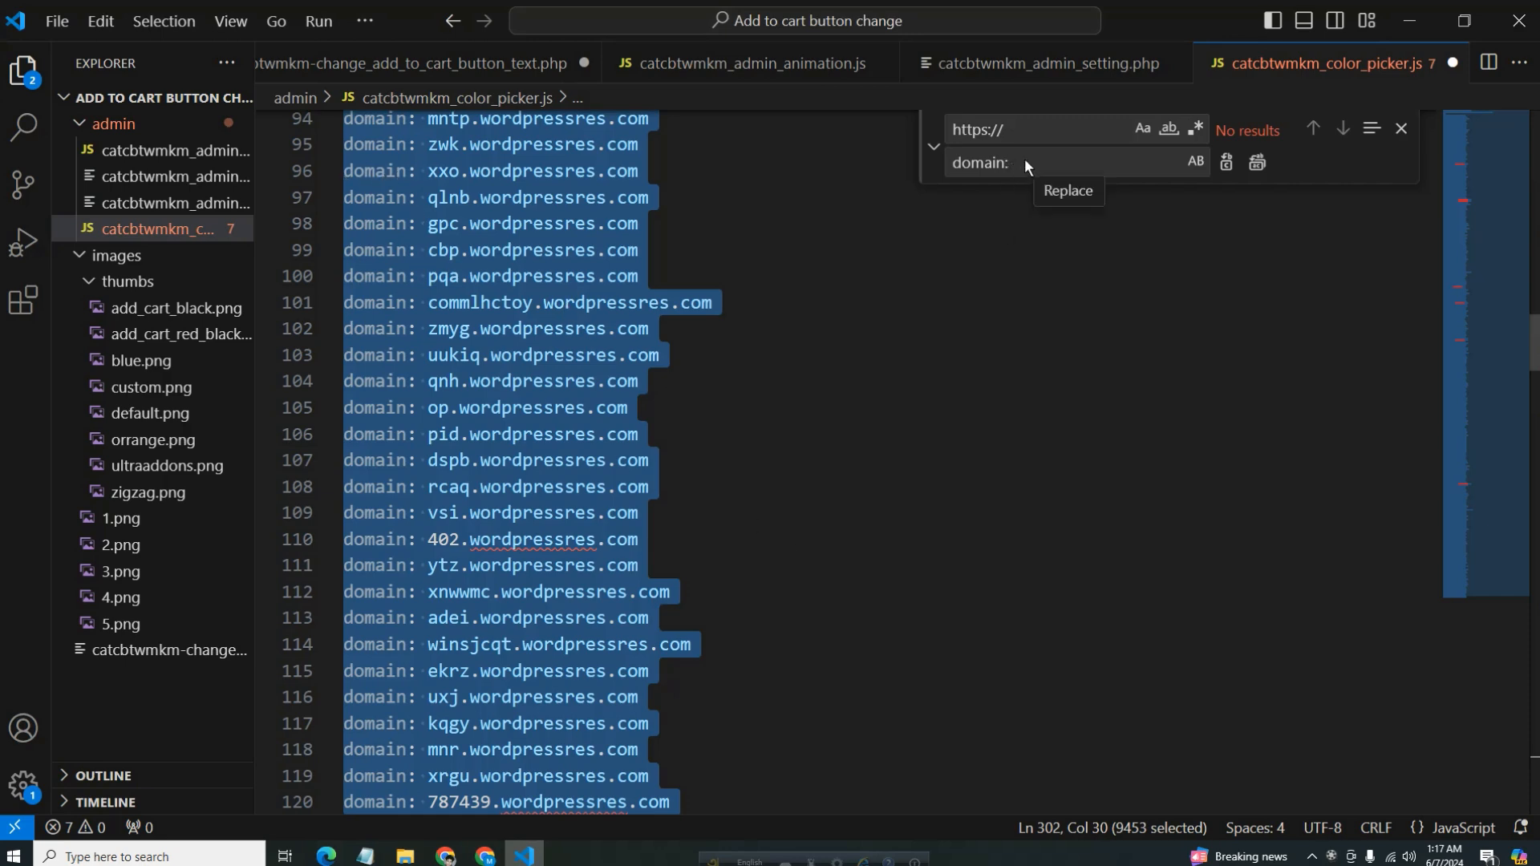
{"action": "left_click_drag", "start_coordinate": [1025, 161], "coordinate": [961, 166]}
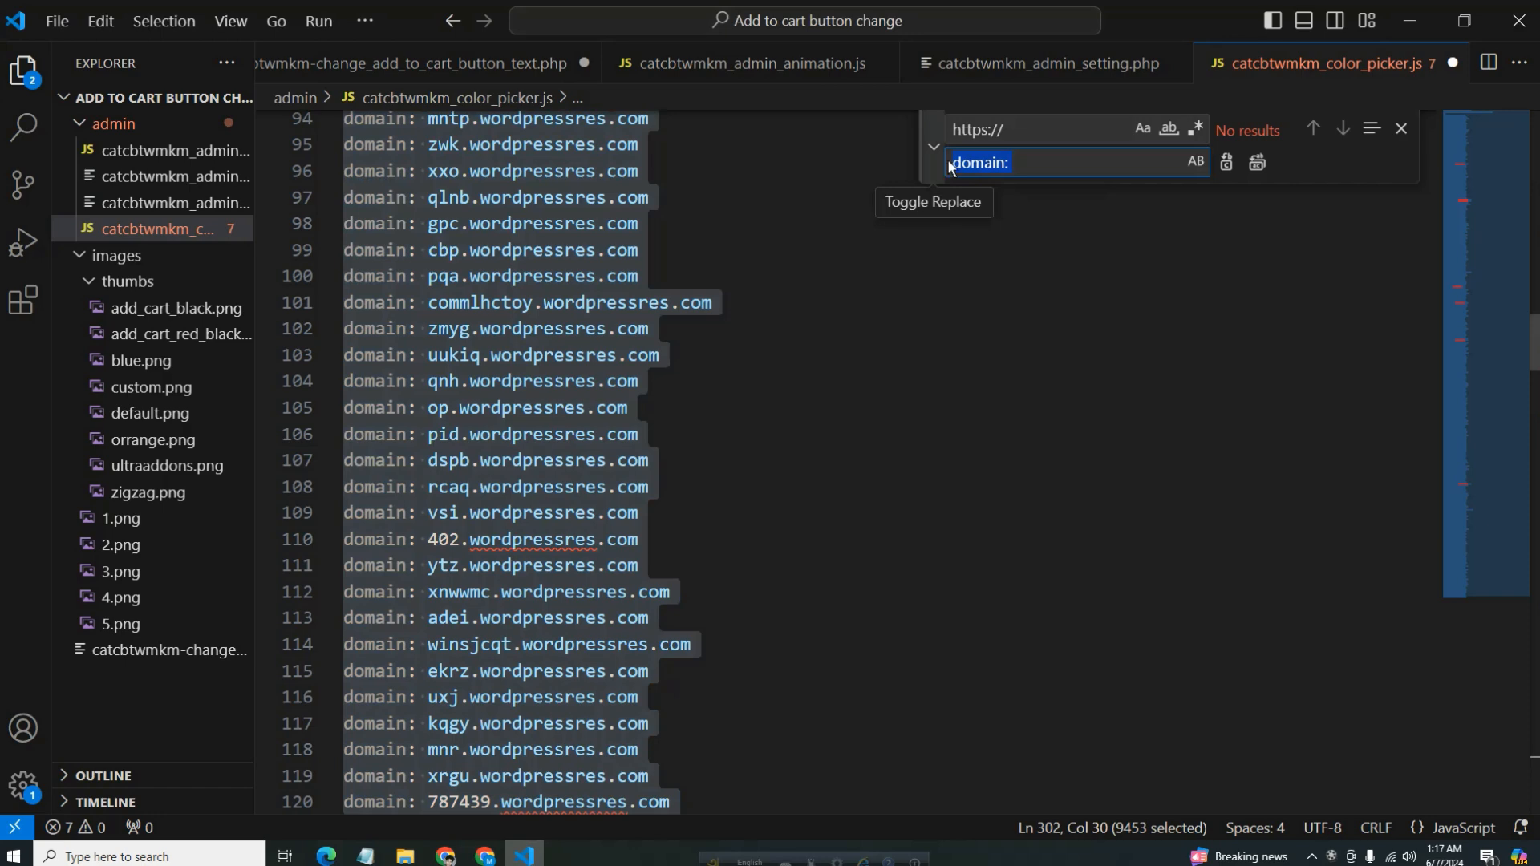
{"action": "key", "text": "BackSpace"}
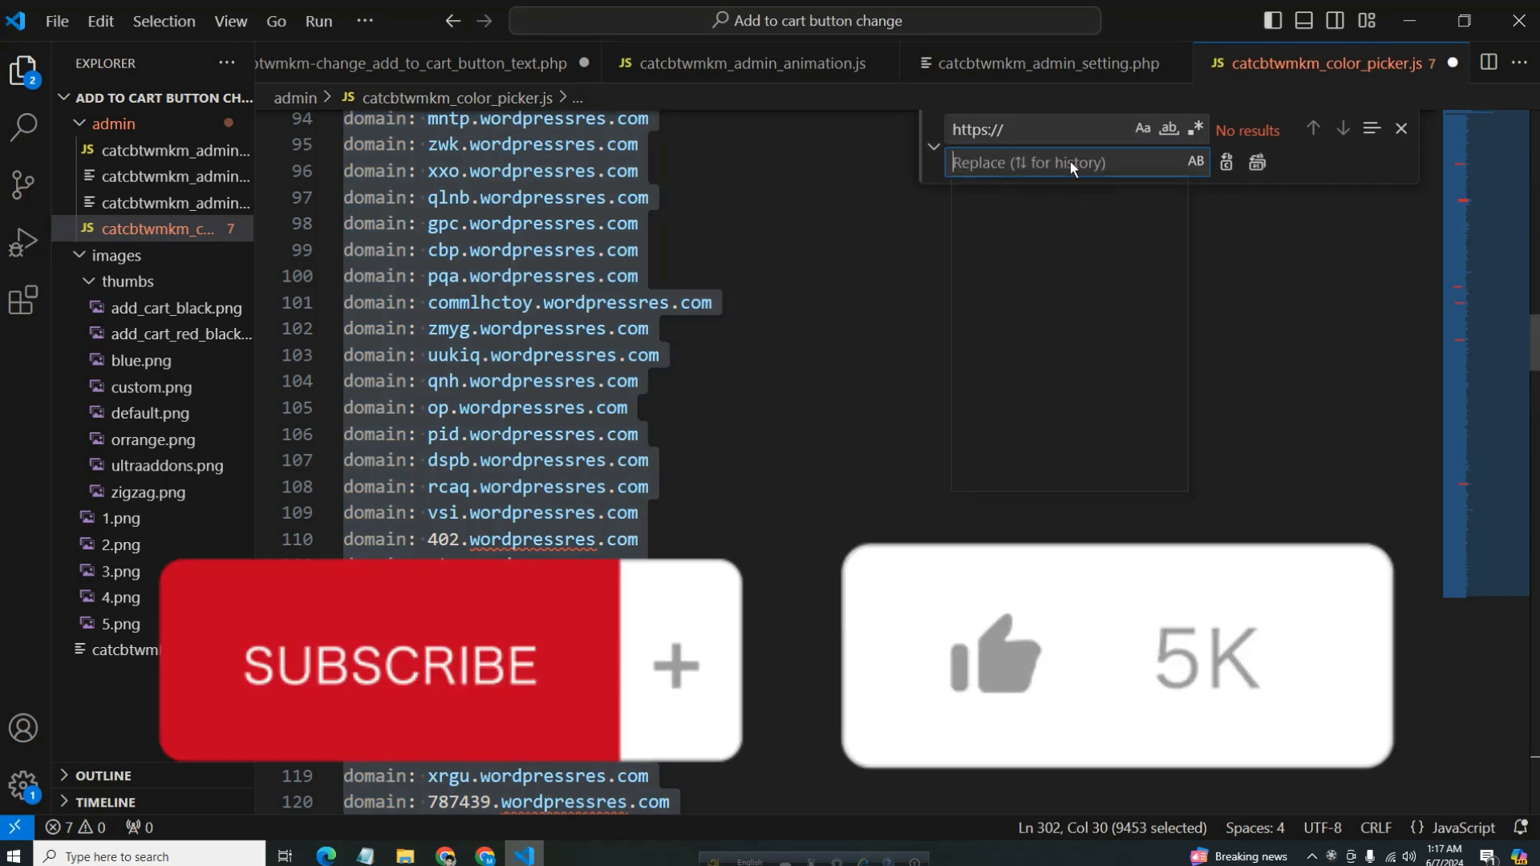
{"action": "key", "text": "super+v"}
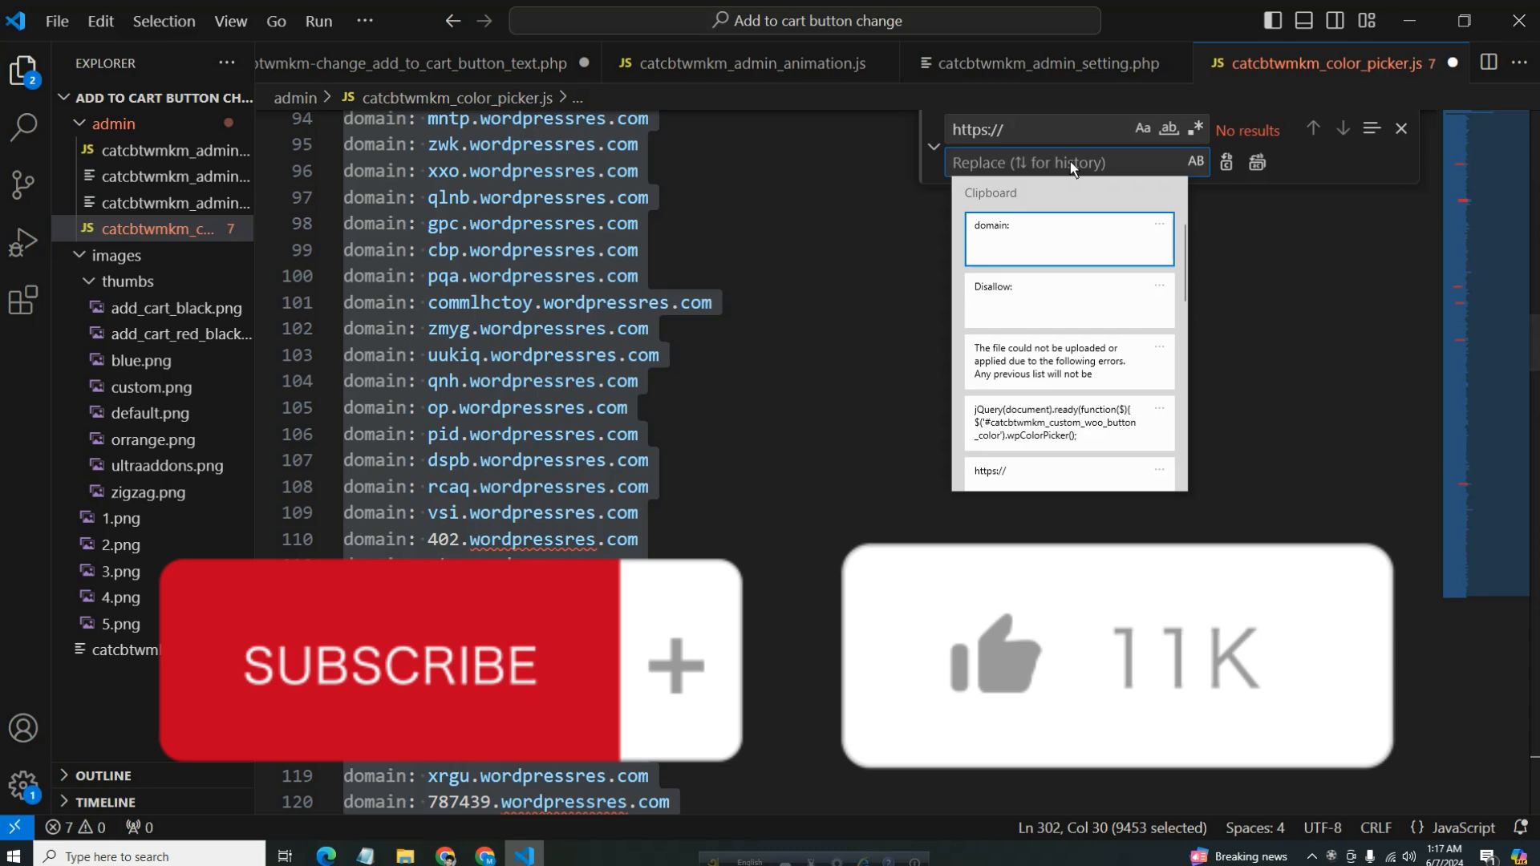
{"action": "left_click", "coordinate": [1038, 302]}
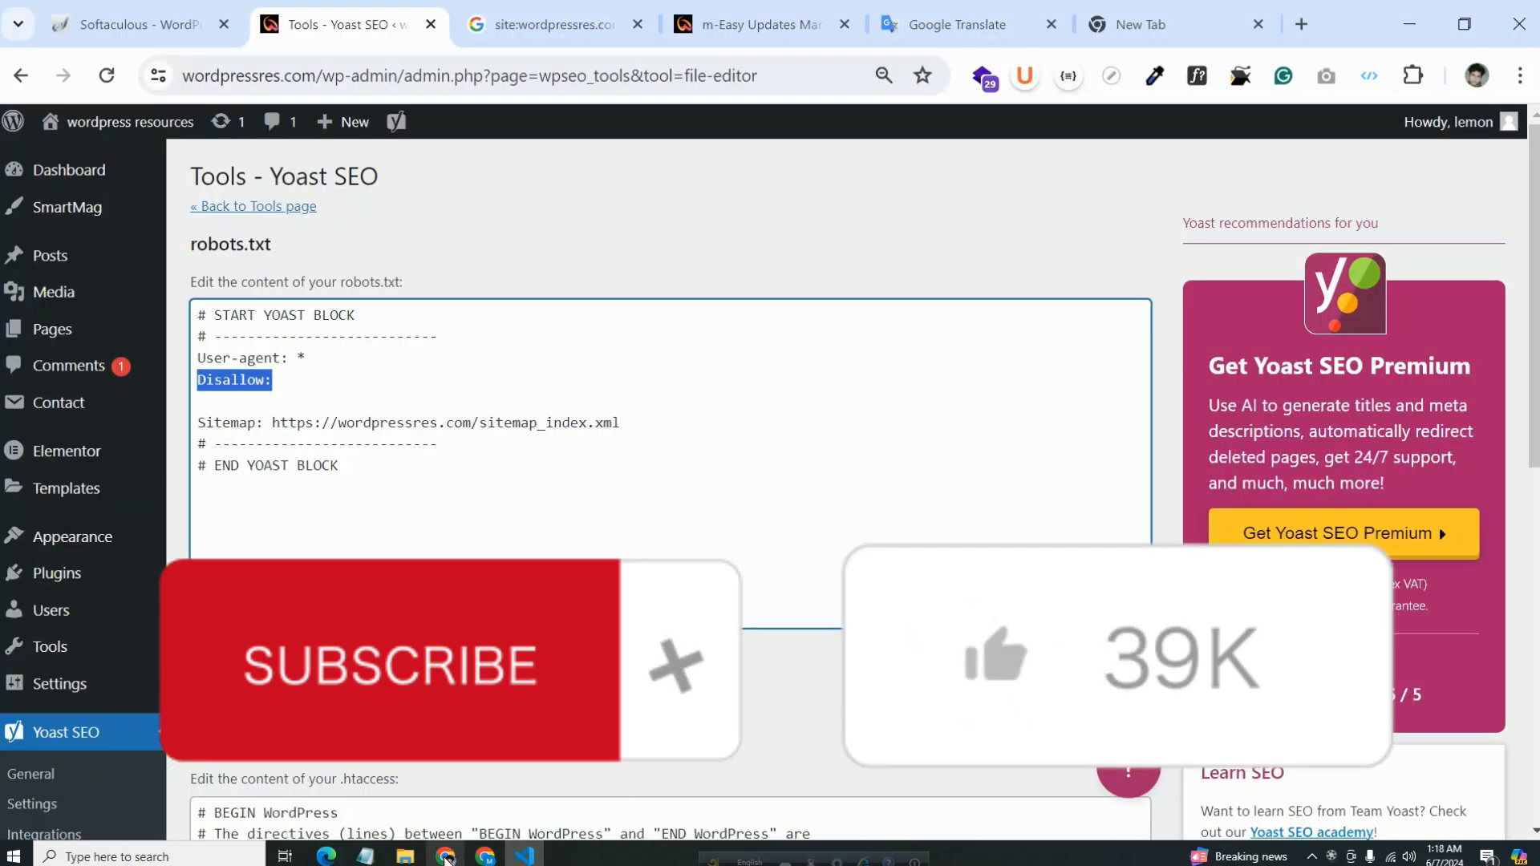
Append a slash and the plugin post's copied path, /easy-updates-manager-pro-wordpress-plugin, to the Disallow rule in robots.txt, and return to the post
{"action": "left_click", "coordinate": [298, 386]}
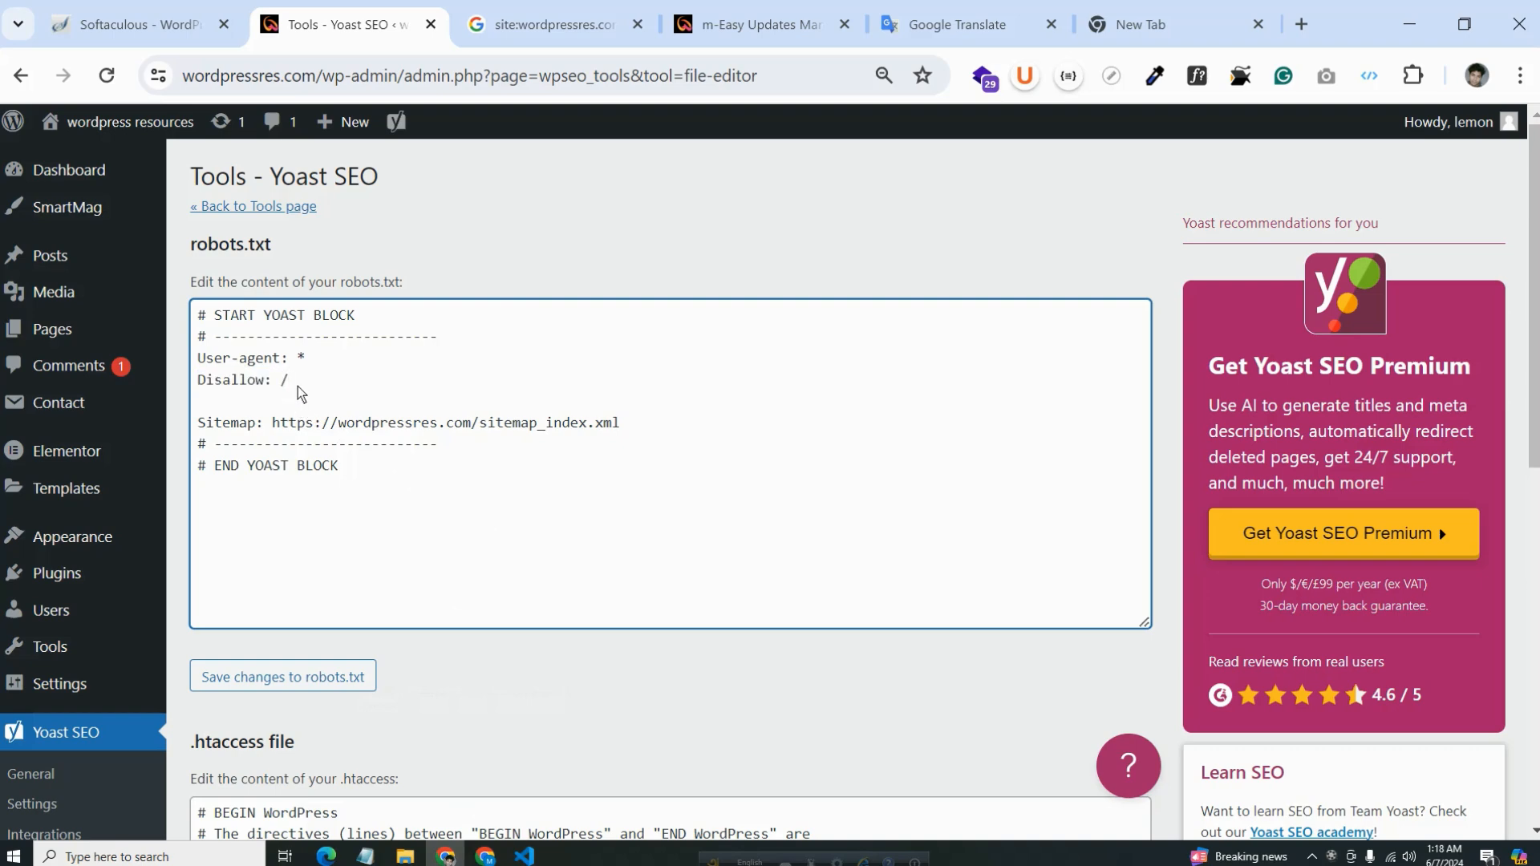
{"action": "left_click", "coordinate": [753, 23]}
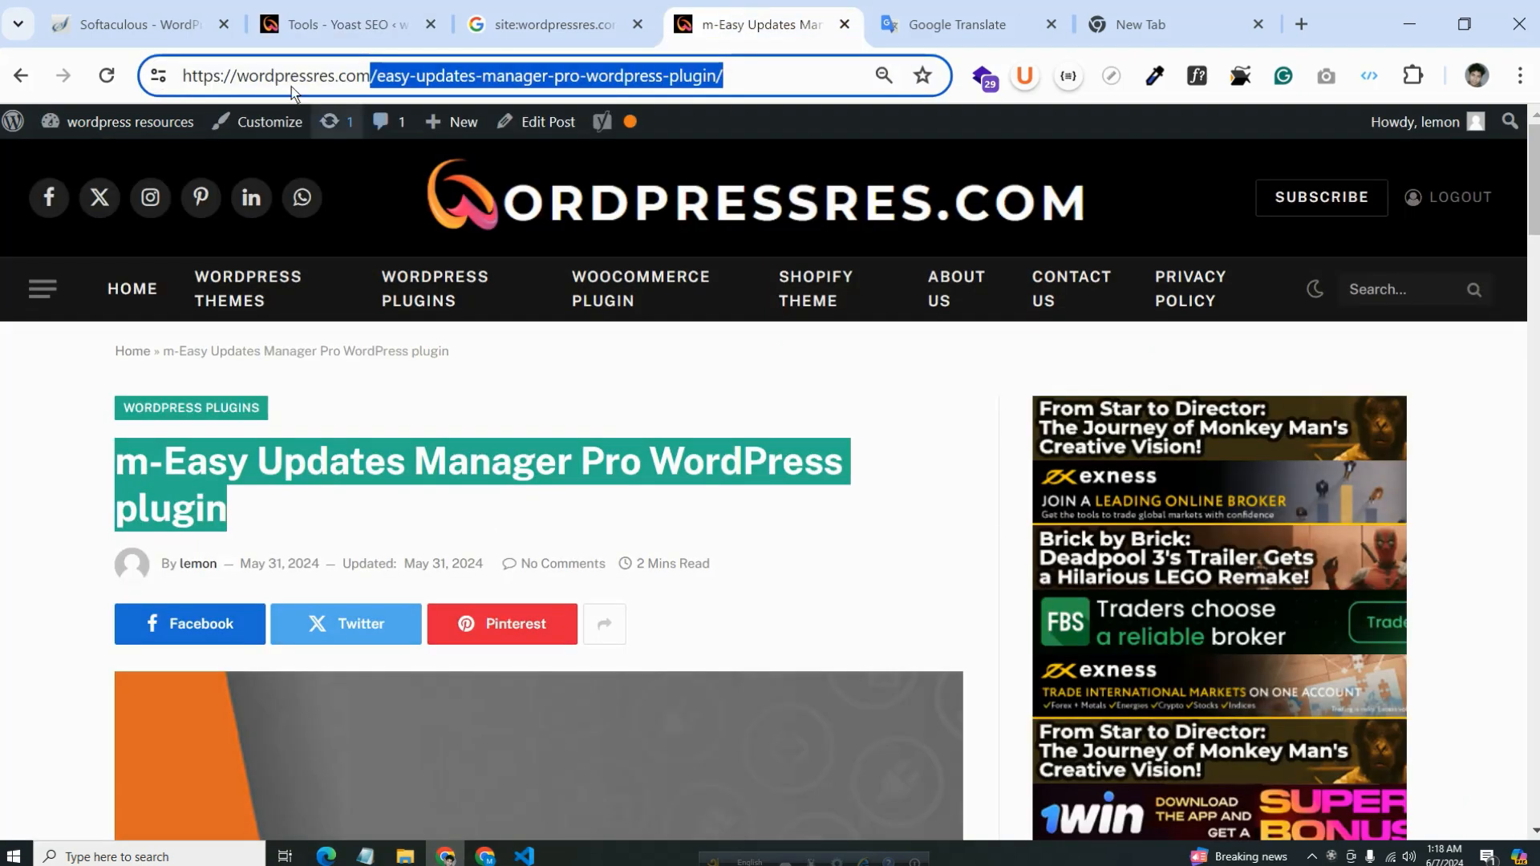
{"action": "left_click_drag", "start_coordinate": [284, 79], "coordinate": [771, 88]}
{"action": "key", "text": "ctrl+c"}
{"action": "left_click", "coordinate": [378, 78]}
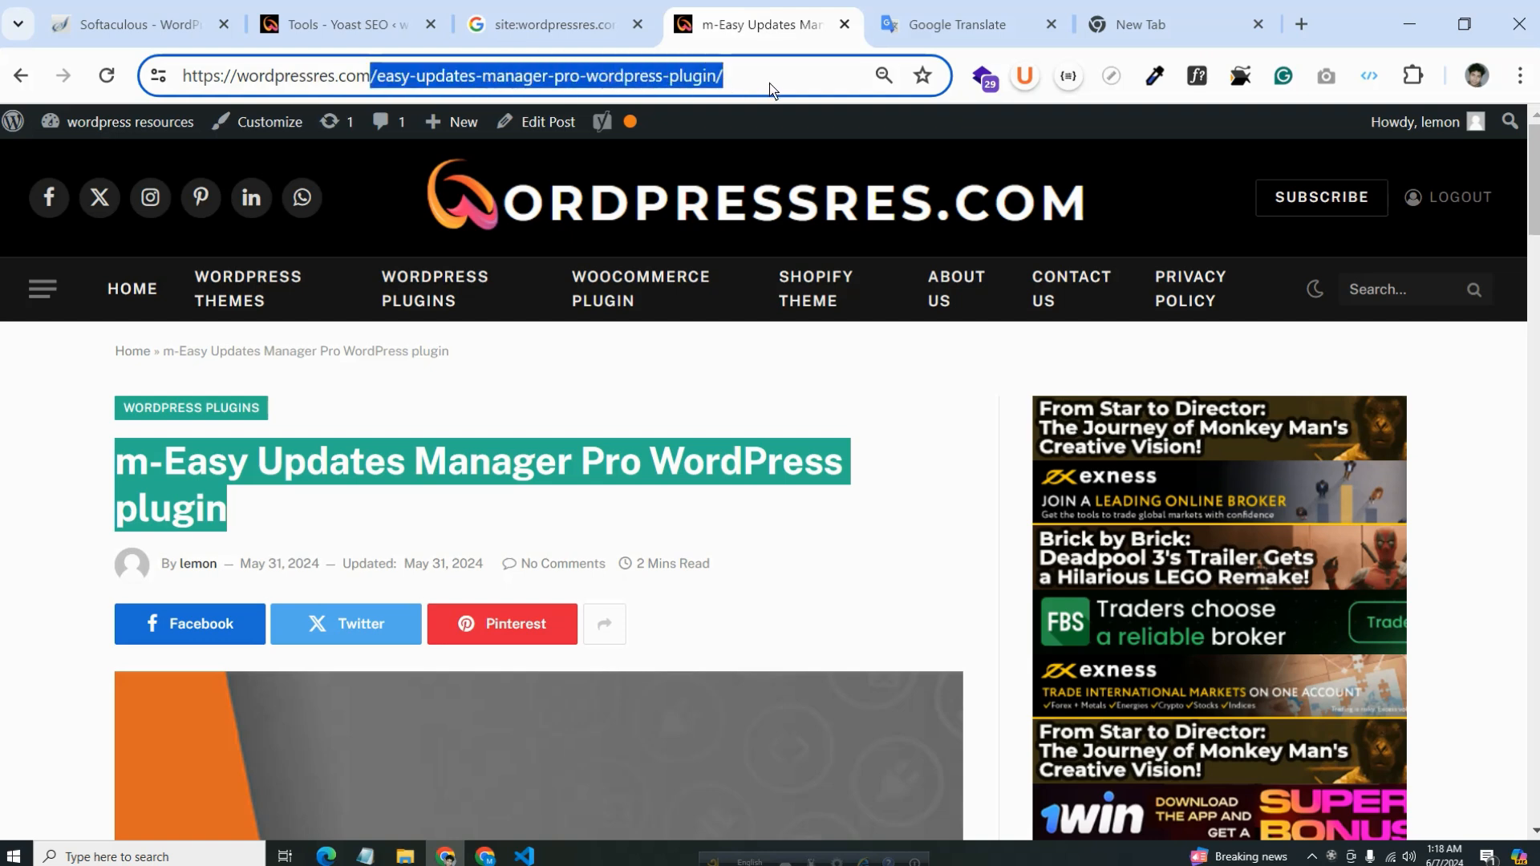
{"action": "left_click", "coordinate": [553, 24]}
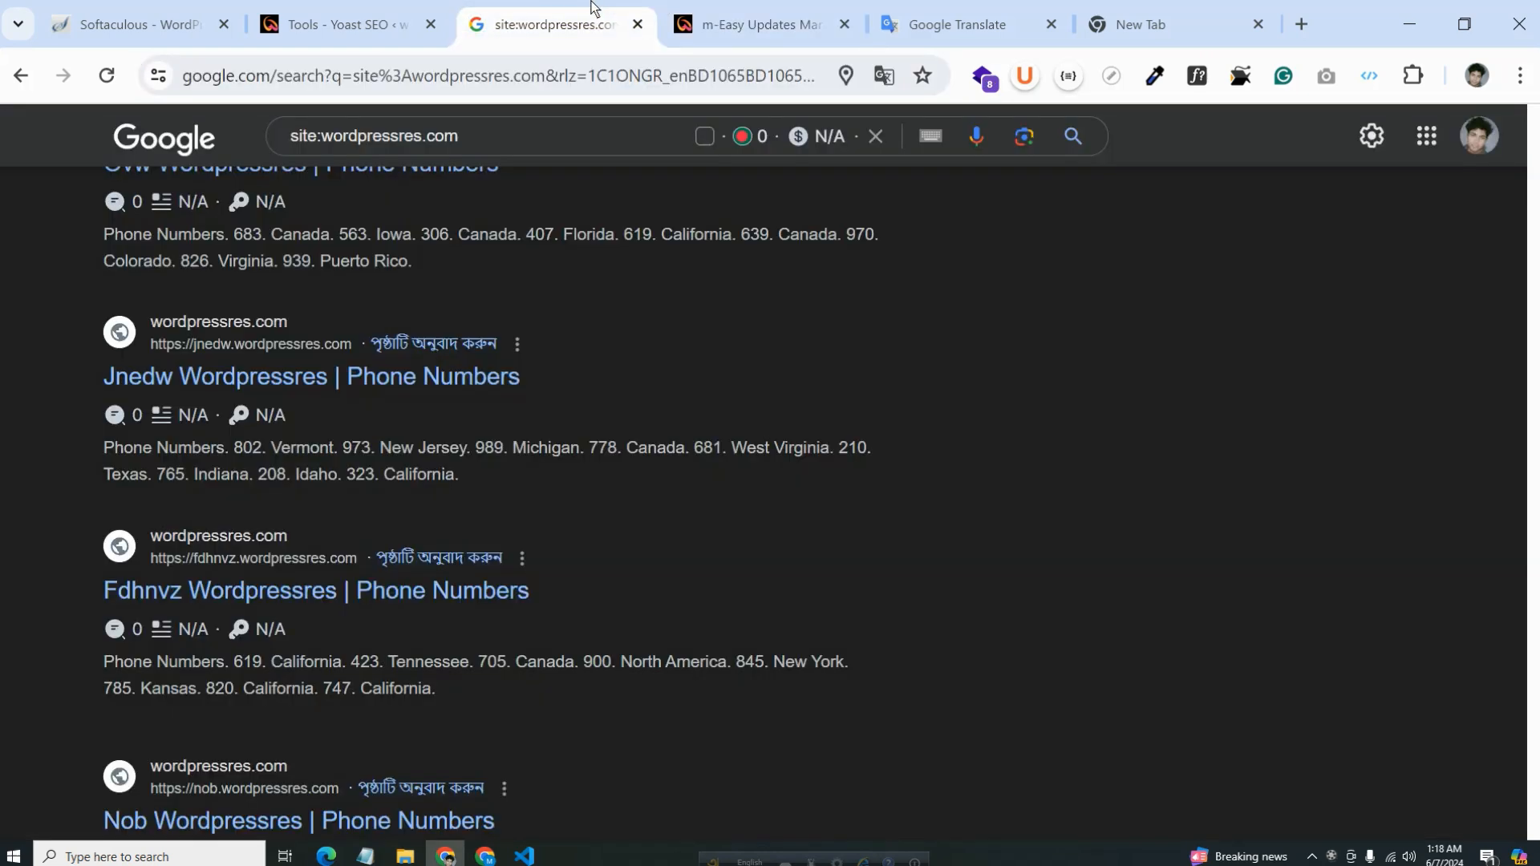
{"action": "left_click", "coordinate": [333, 18]}
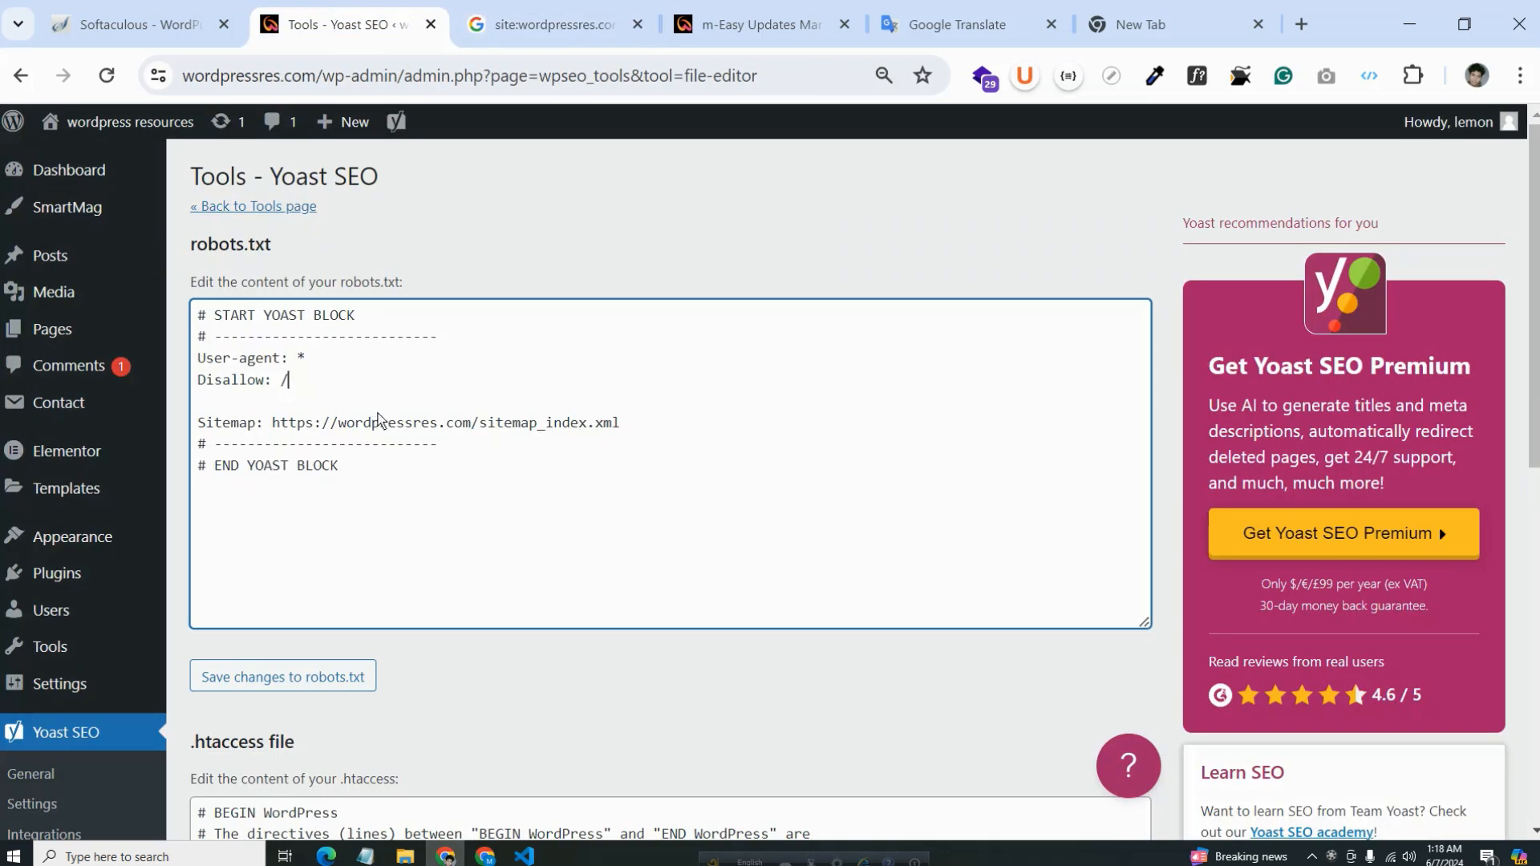
{"action": "key", "text": "ctrl+v"}
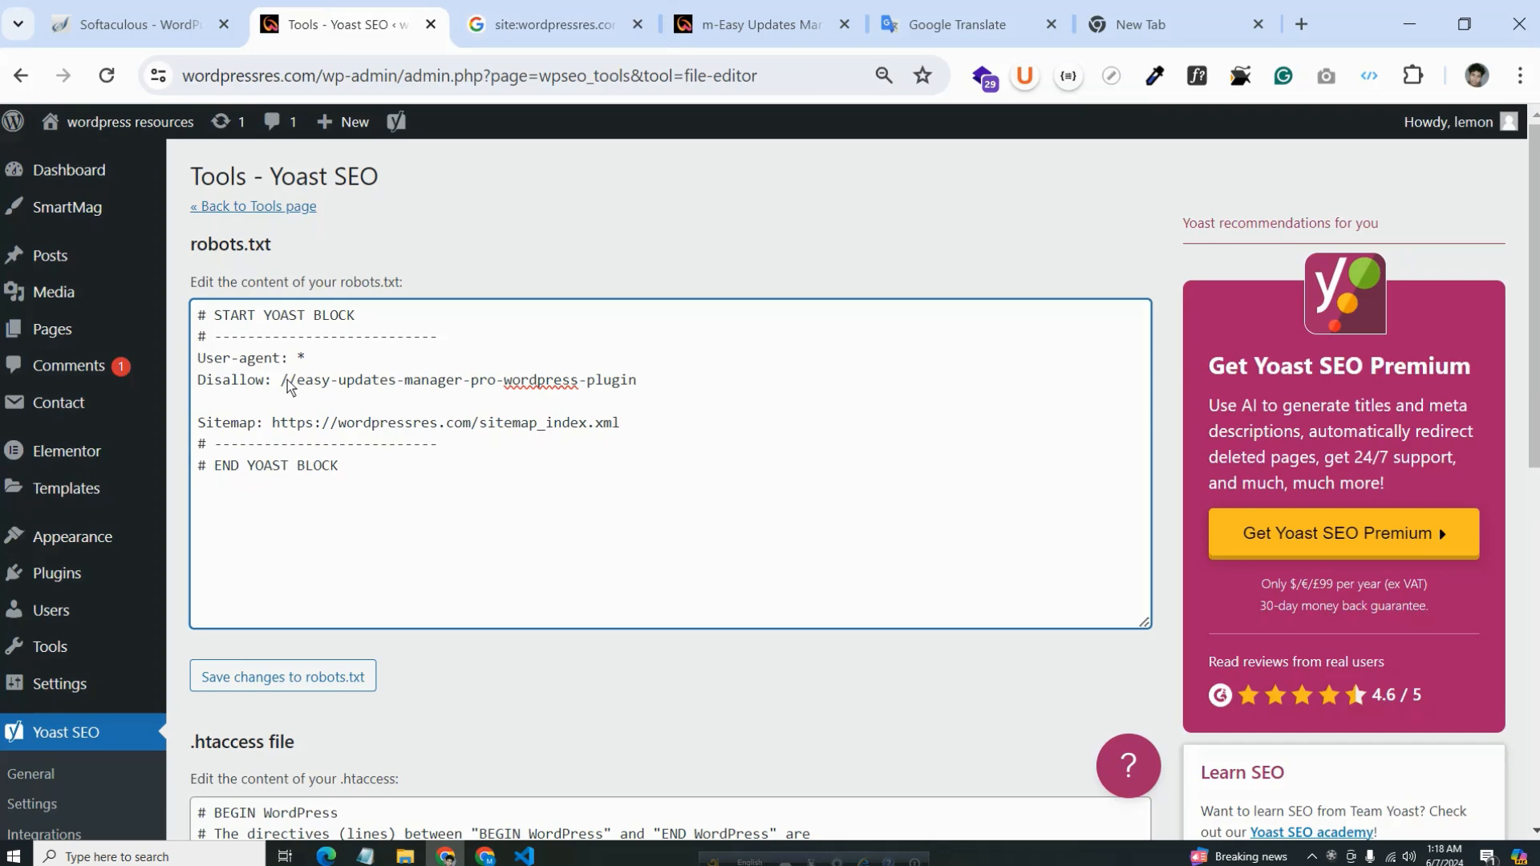
{"action": "left_click", "coordinate": [758, 24]}
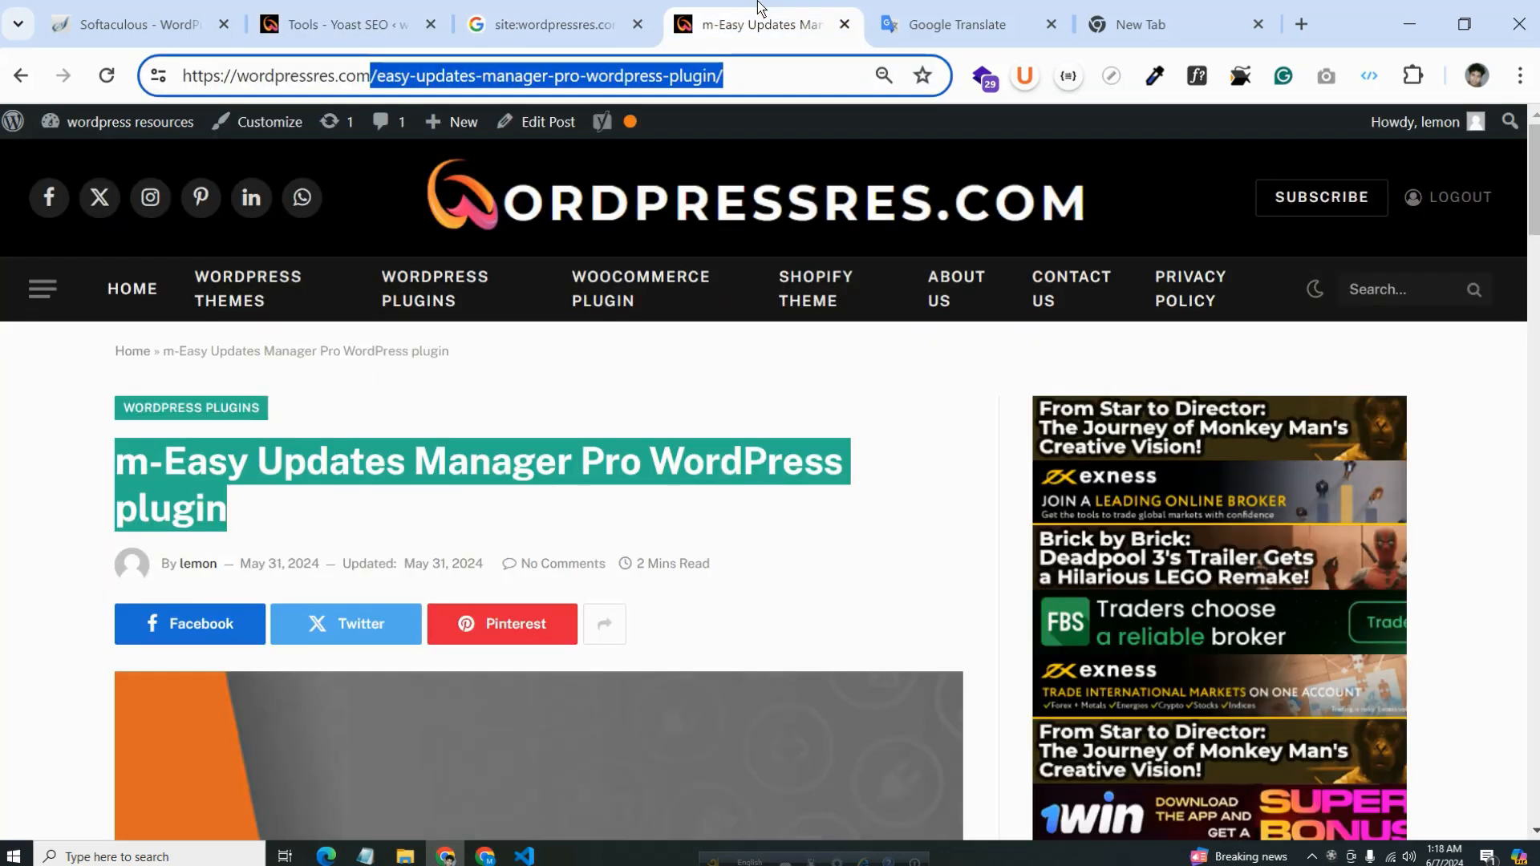
Remove the duplicate slash from the Disallow rule in robots.txt and compare its path with the plugin post's address
{"action": "left_click", "coordinate": [389, 15]}
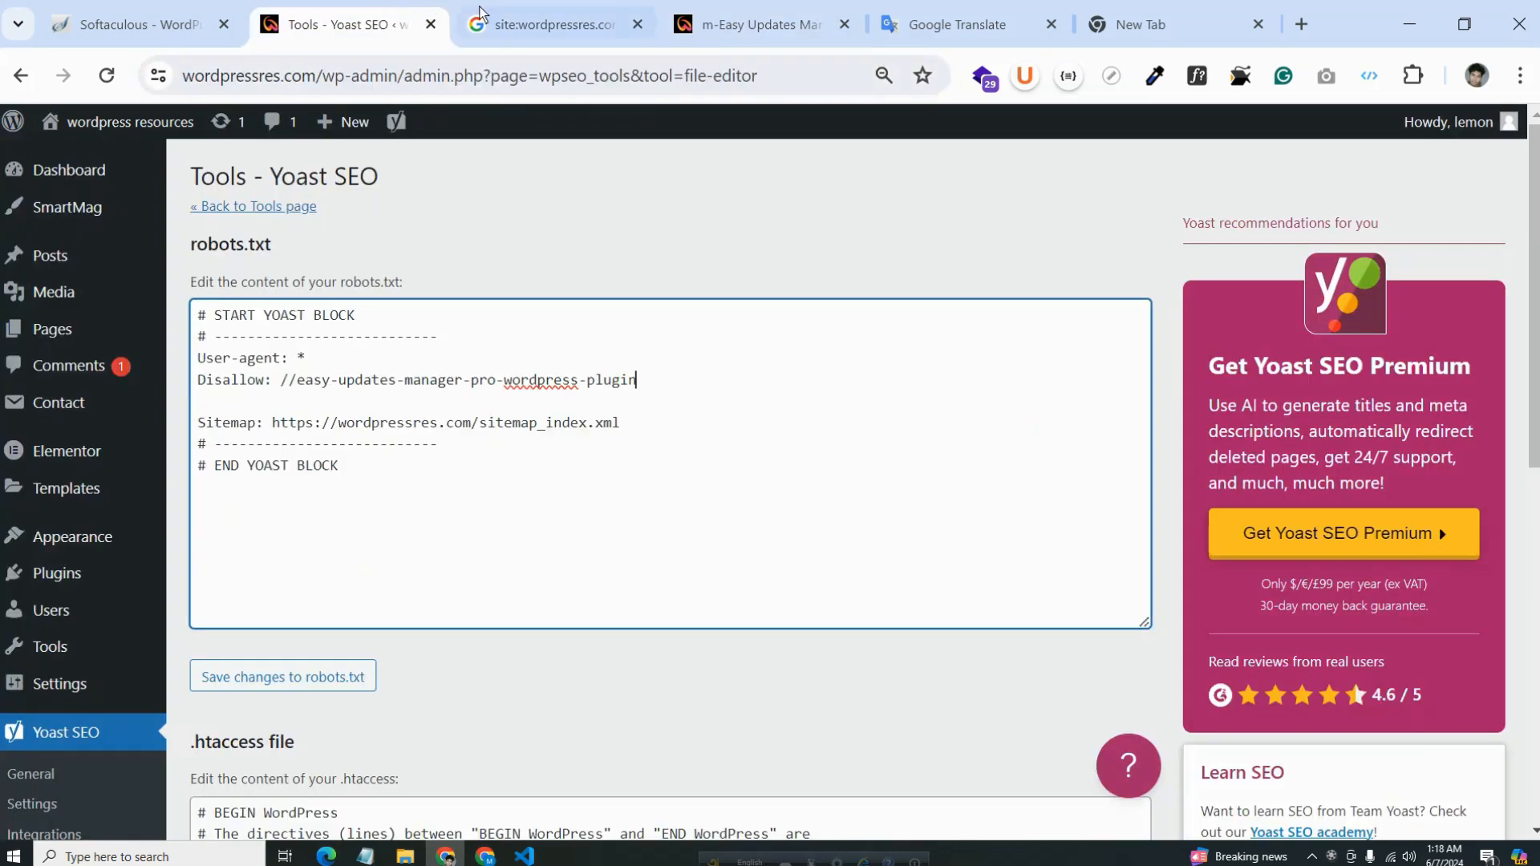
{"action": "left_click", "coordinate": [294, 382]}
{"action": "key", "text": "BackSpace"}
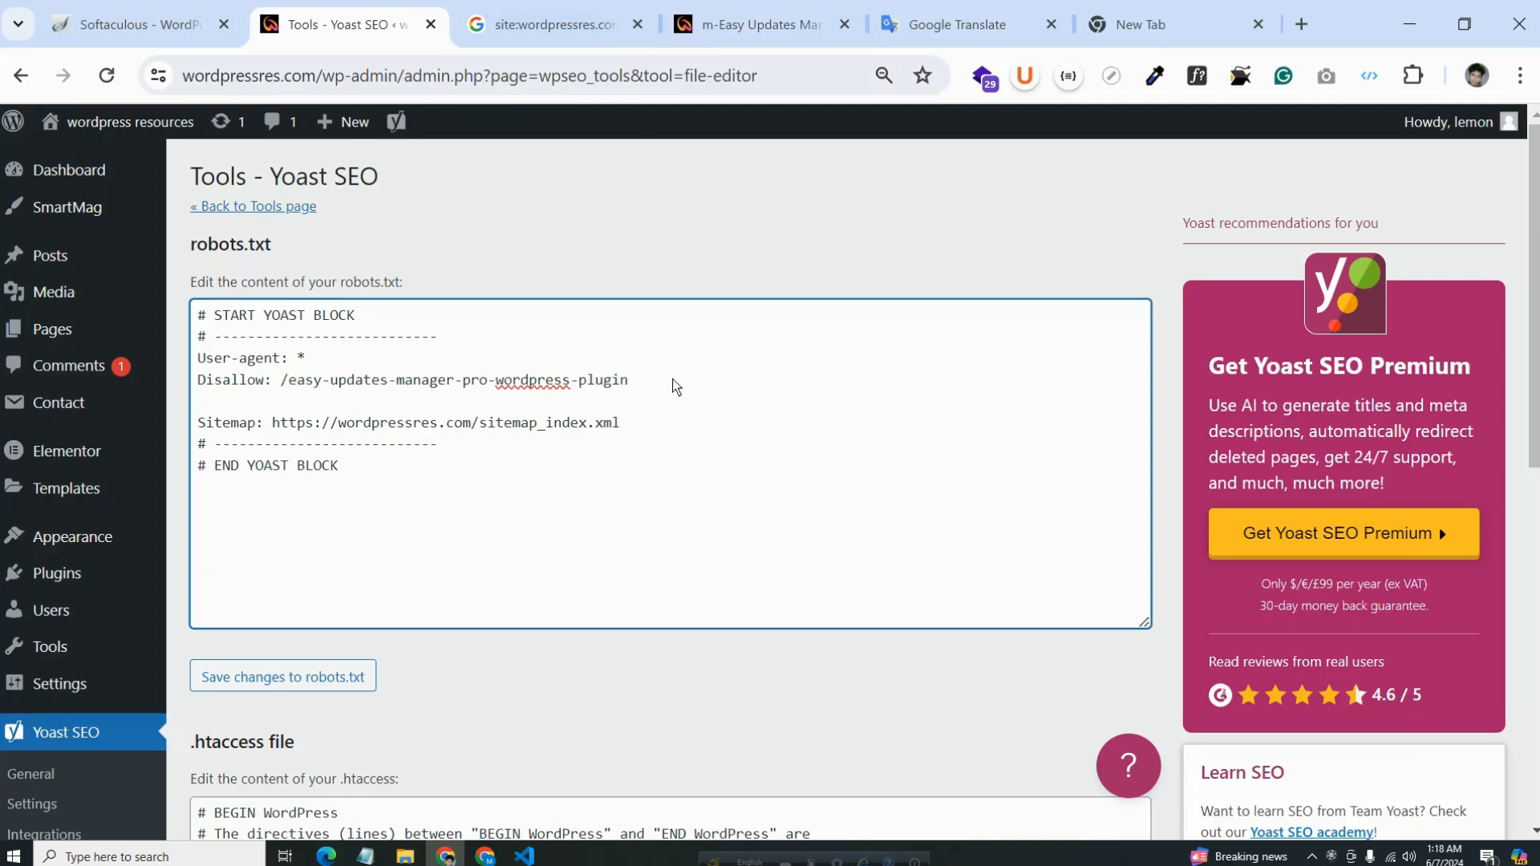
{"action": "left_click_drag", "start_coordinate": [674, 385], "coordinate": [294, 385]}
{"action": "left_click", "coordinate": [762, 24]}
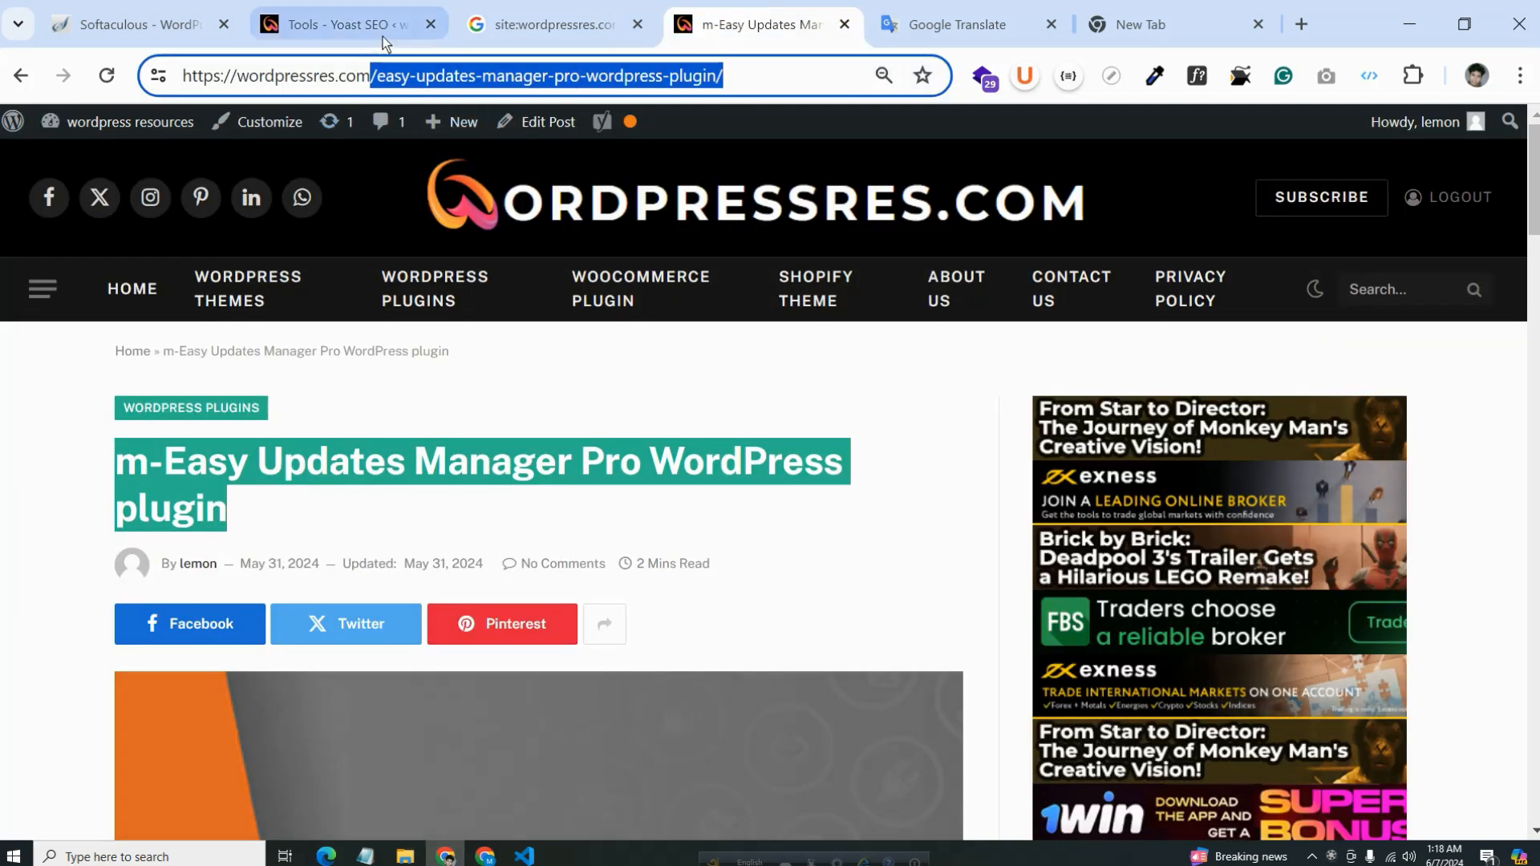
{"action": "left_click", "coordinate": [346, 6]}
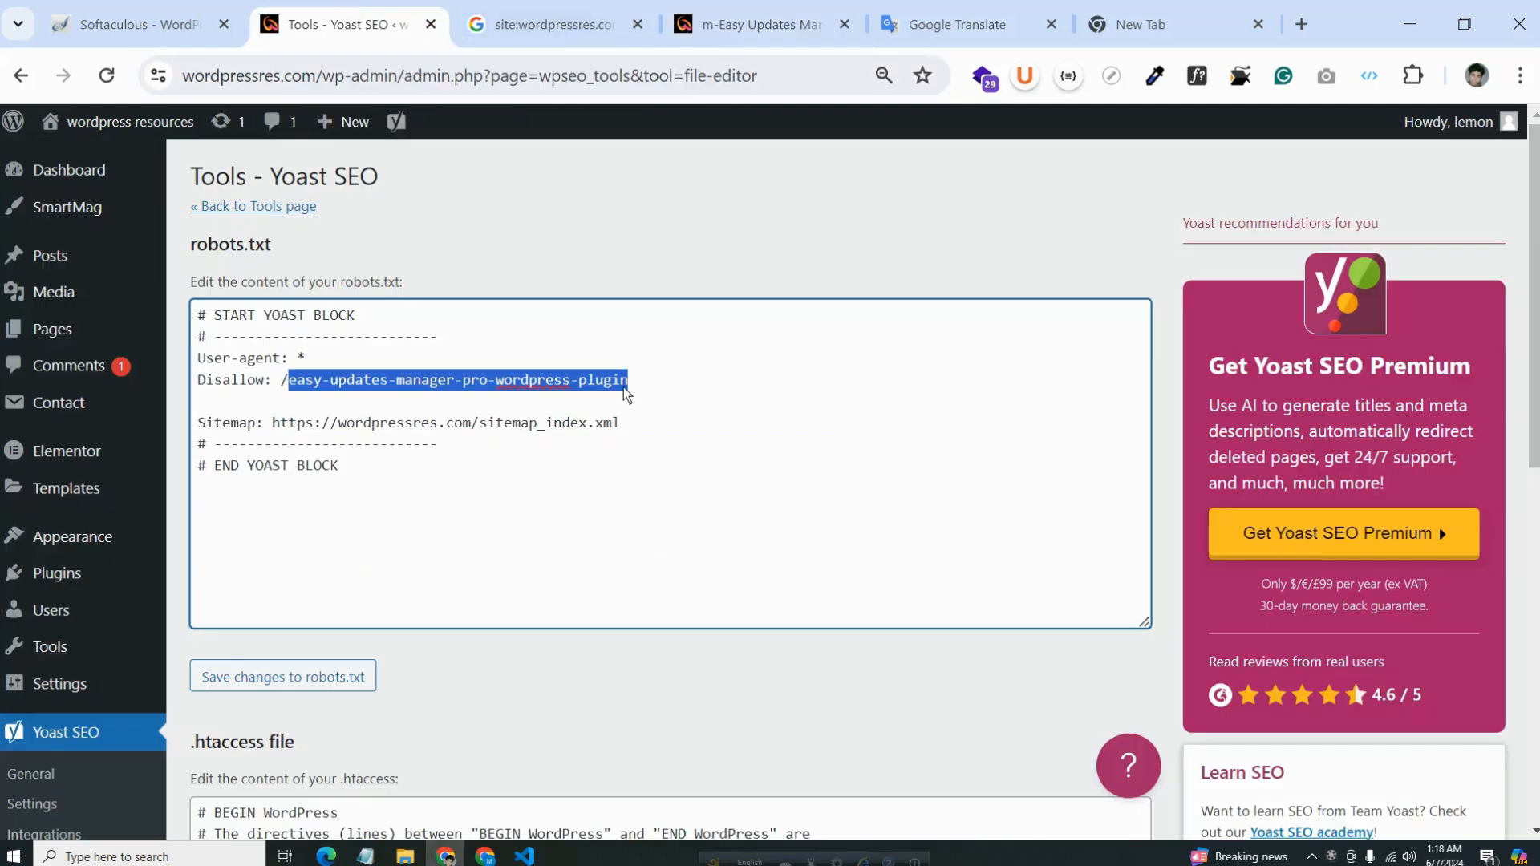
Delete the path /easy-updates-manager-pro-wordpress-plugin from the Disallow rule, leaving the rule empty
{"action": "left_click", "coordinate": [645, 385]}
{"action": "left_click_drag", "start_coordinate": [644, 385], "coordinate": [299, 390]}
{"action": "key", "text": "BackSpace"}
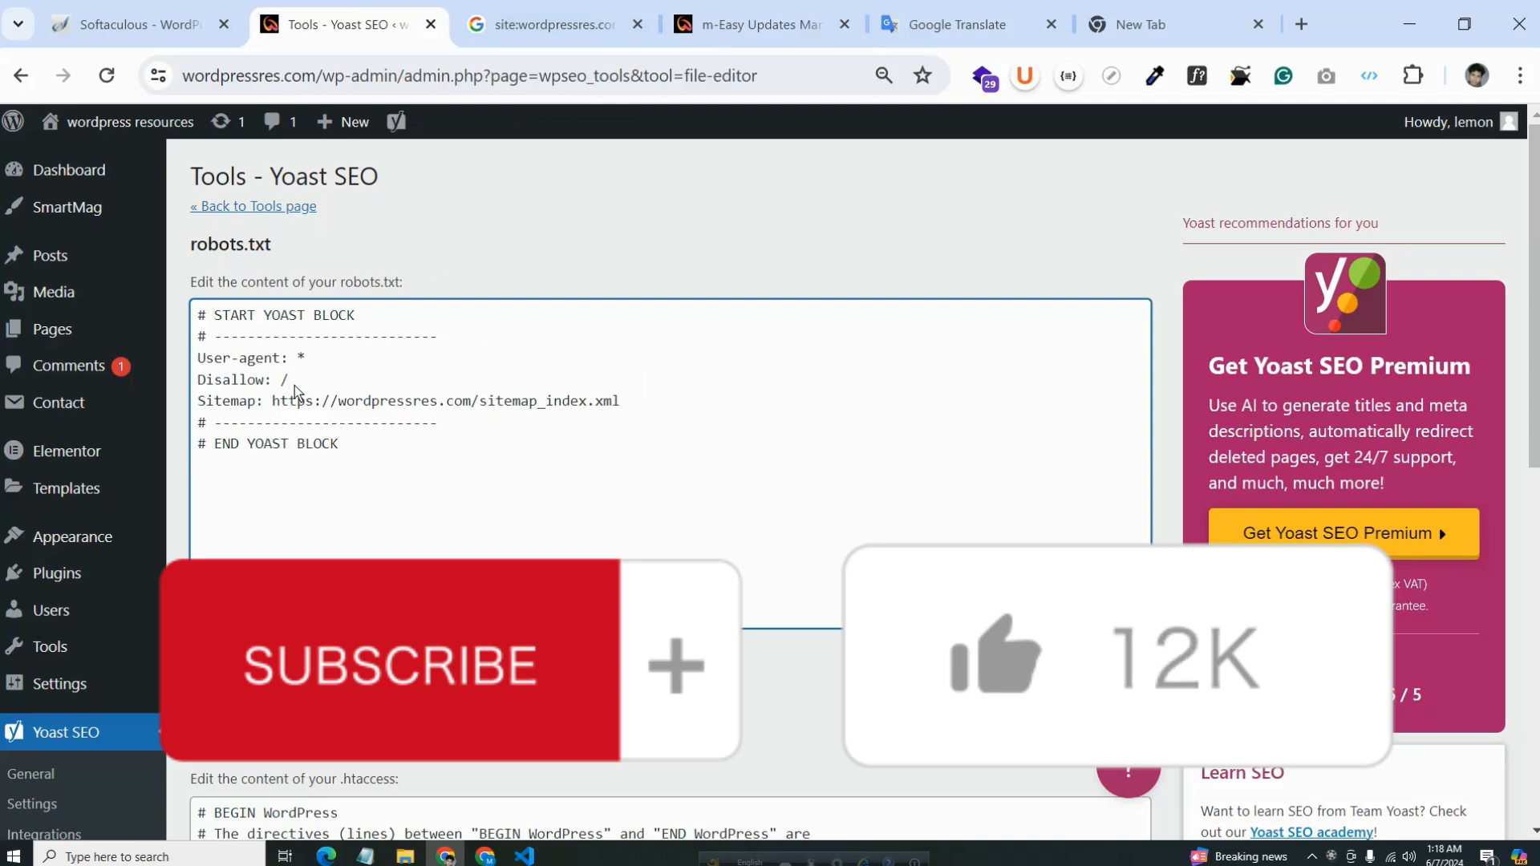
{"action": "key", "text": "BackSpace"}
Switch to VS Code and replace every "Disallow:" in the subdomain list with "Disallow: /"
{"action": "left_click", "coordinate": [523, 856]}
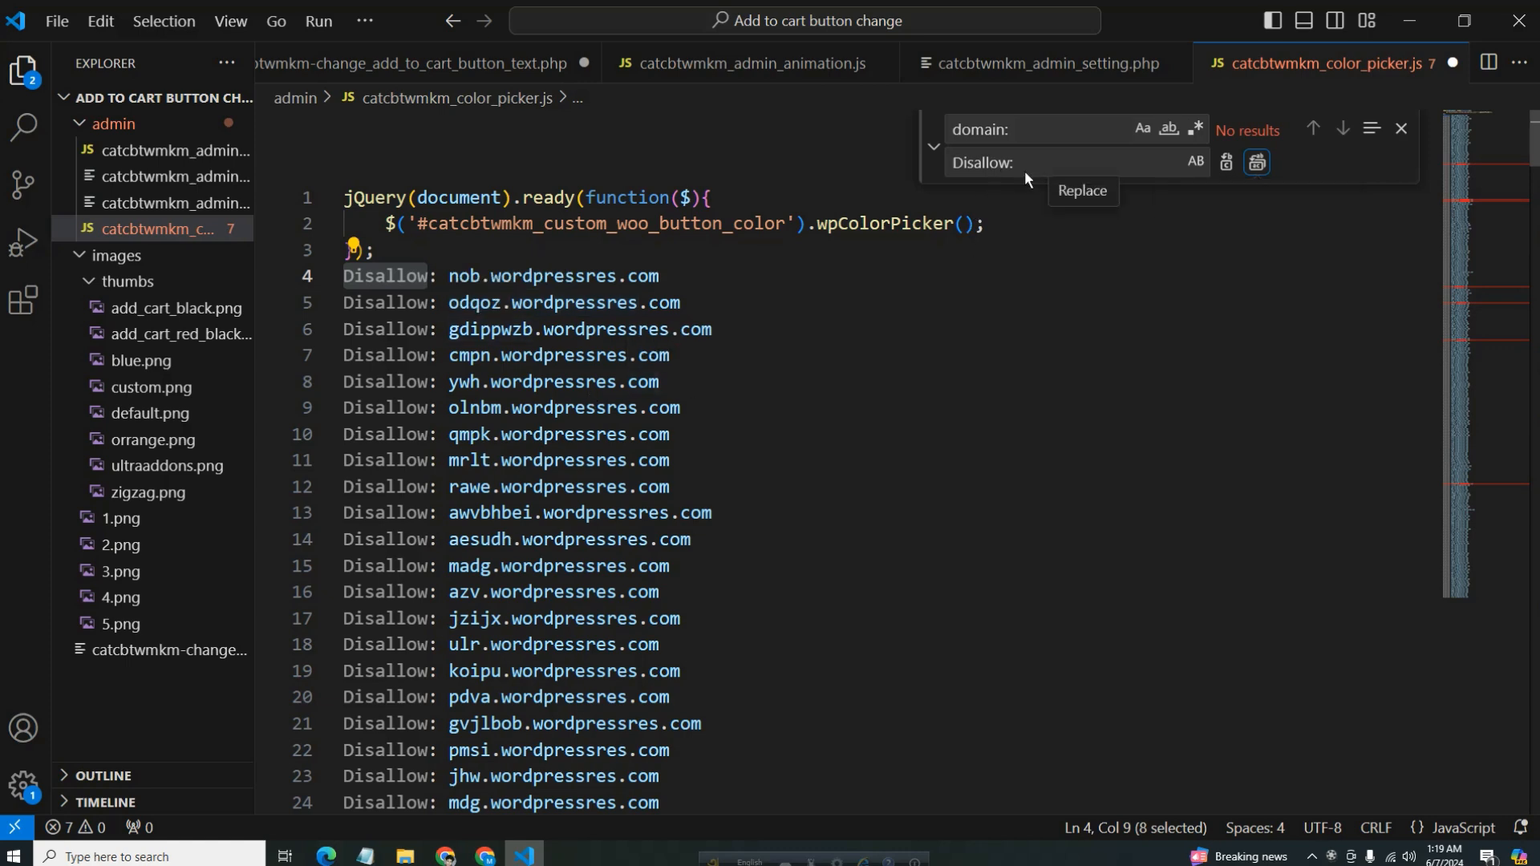
{"action": "left_click_drag", "start_coordinate": [1028, 128], "coordinate": [950, 132]}
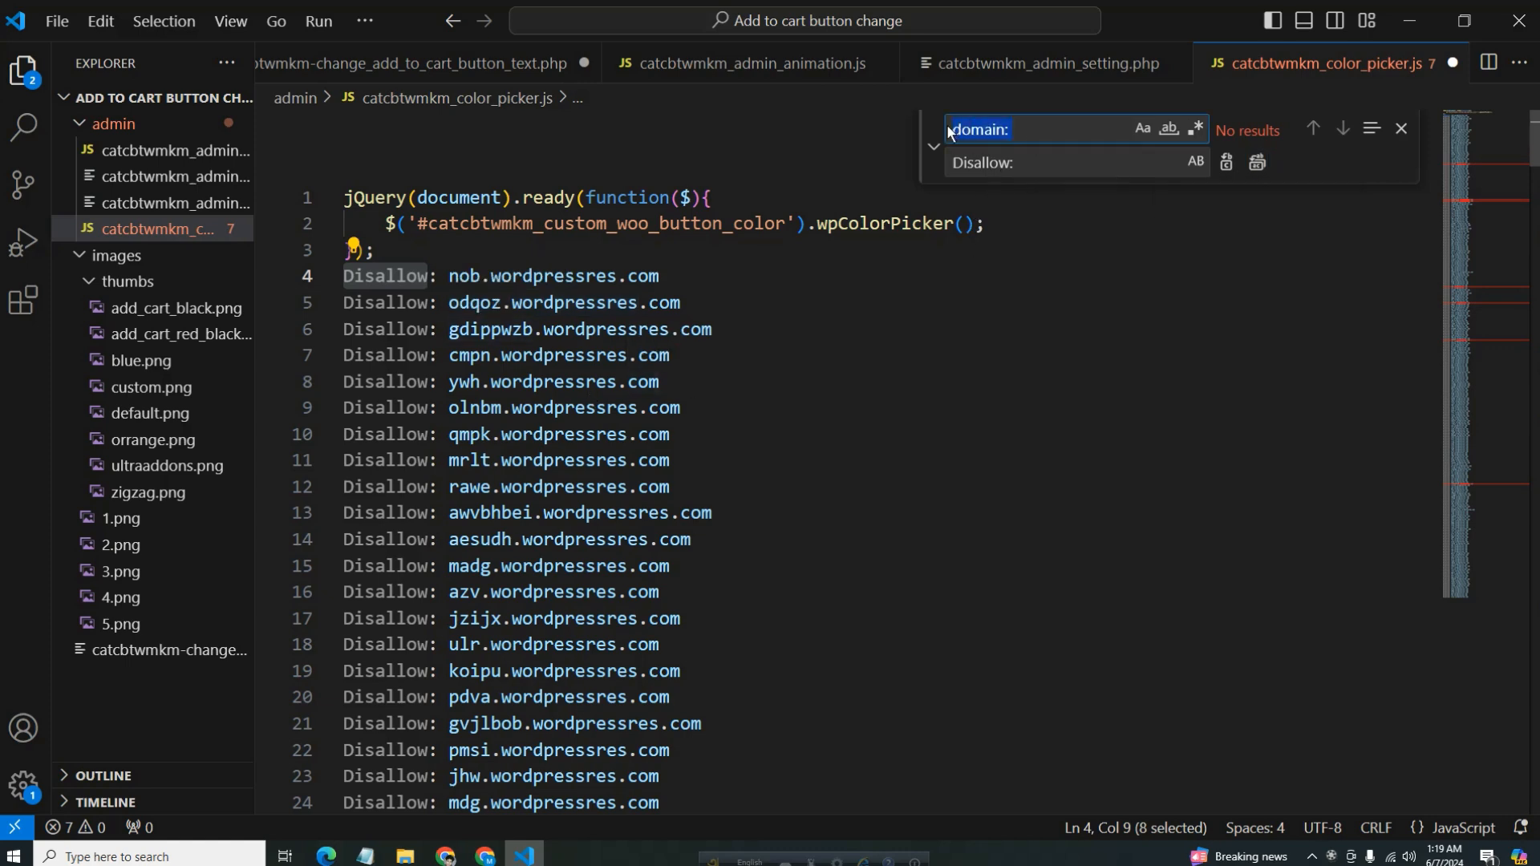
{"action": "key", "text": "super+v"}
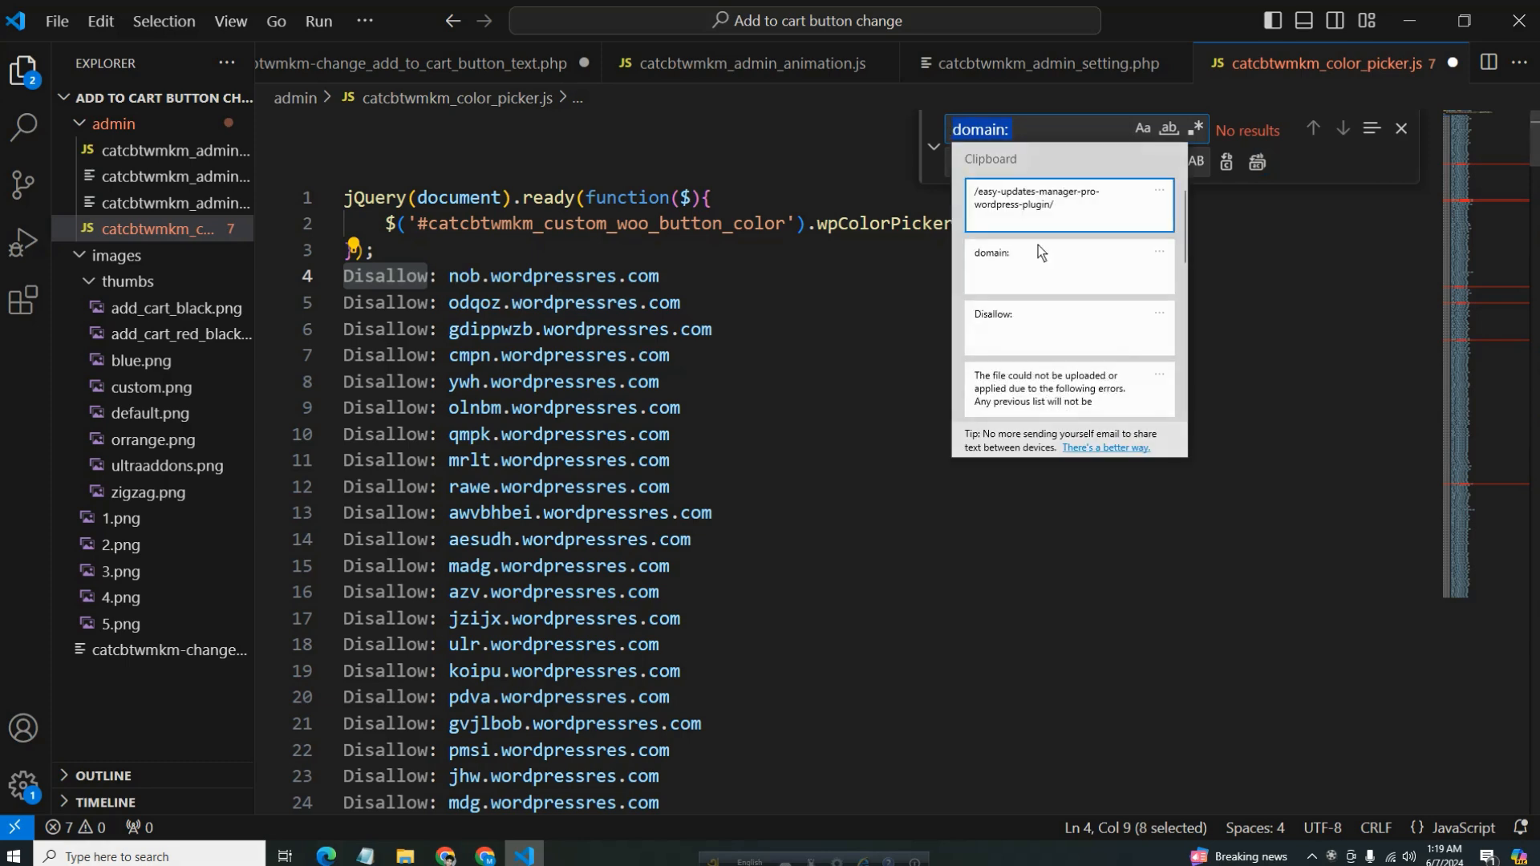
{"action": "left_click", "coordinate": [1023, 324]}
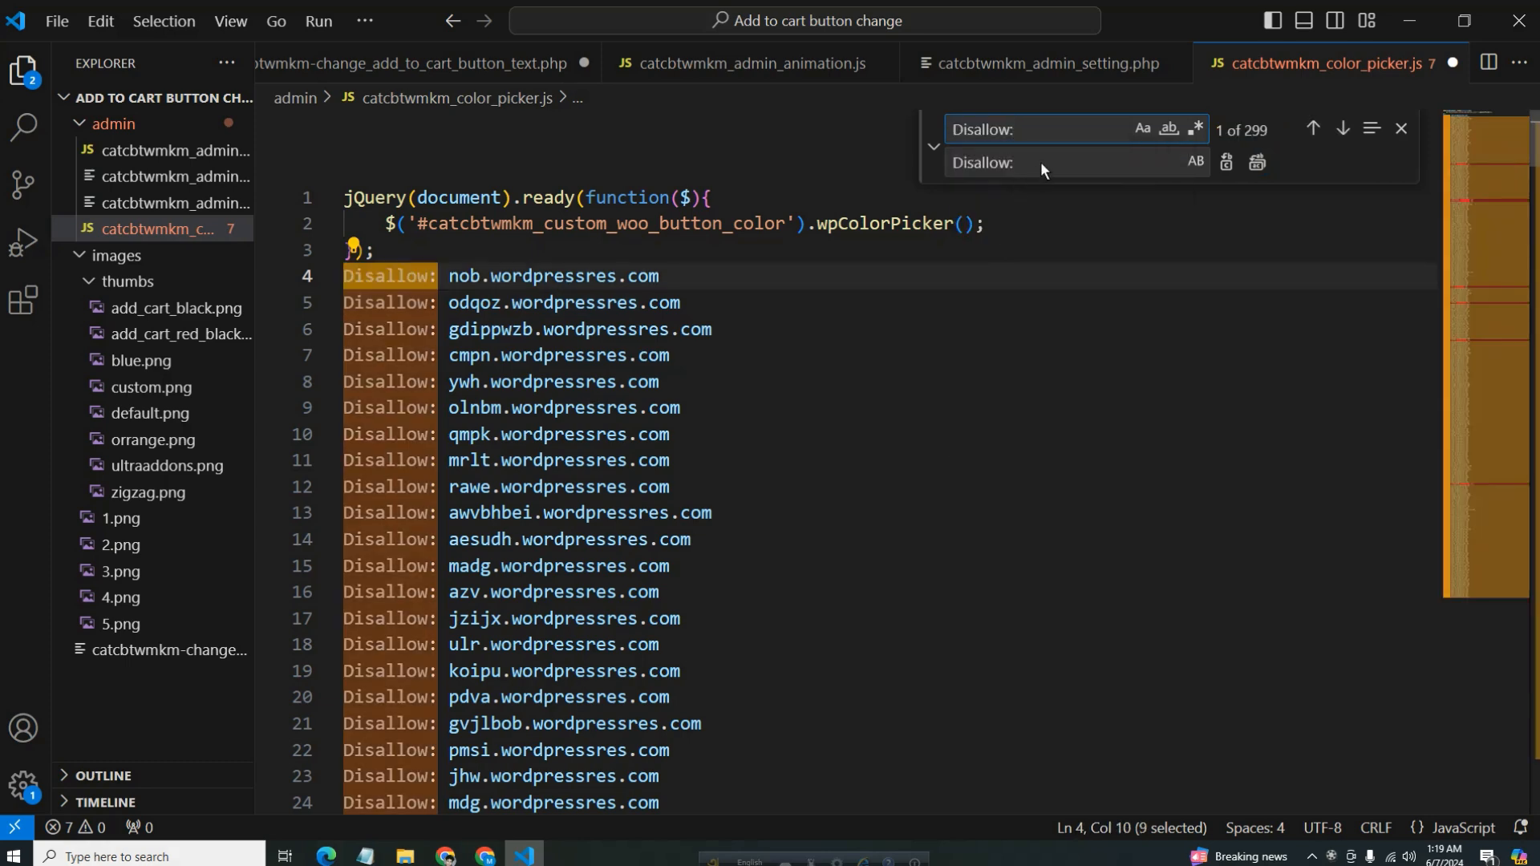
{"action": "left_click_drag", "start_coordinate": [1041, 161], "coordinate": [961, 161]}
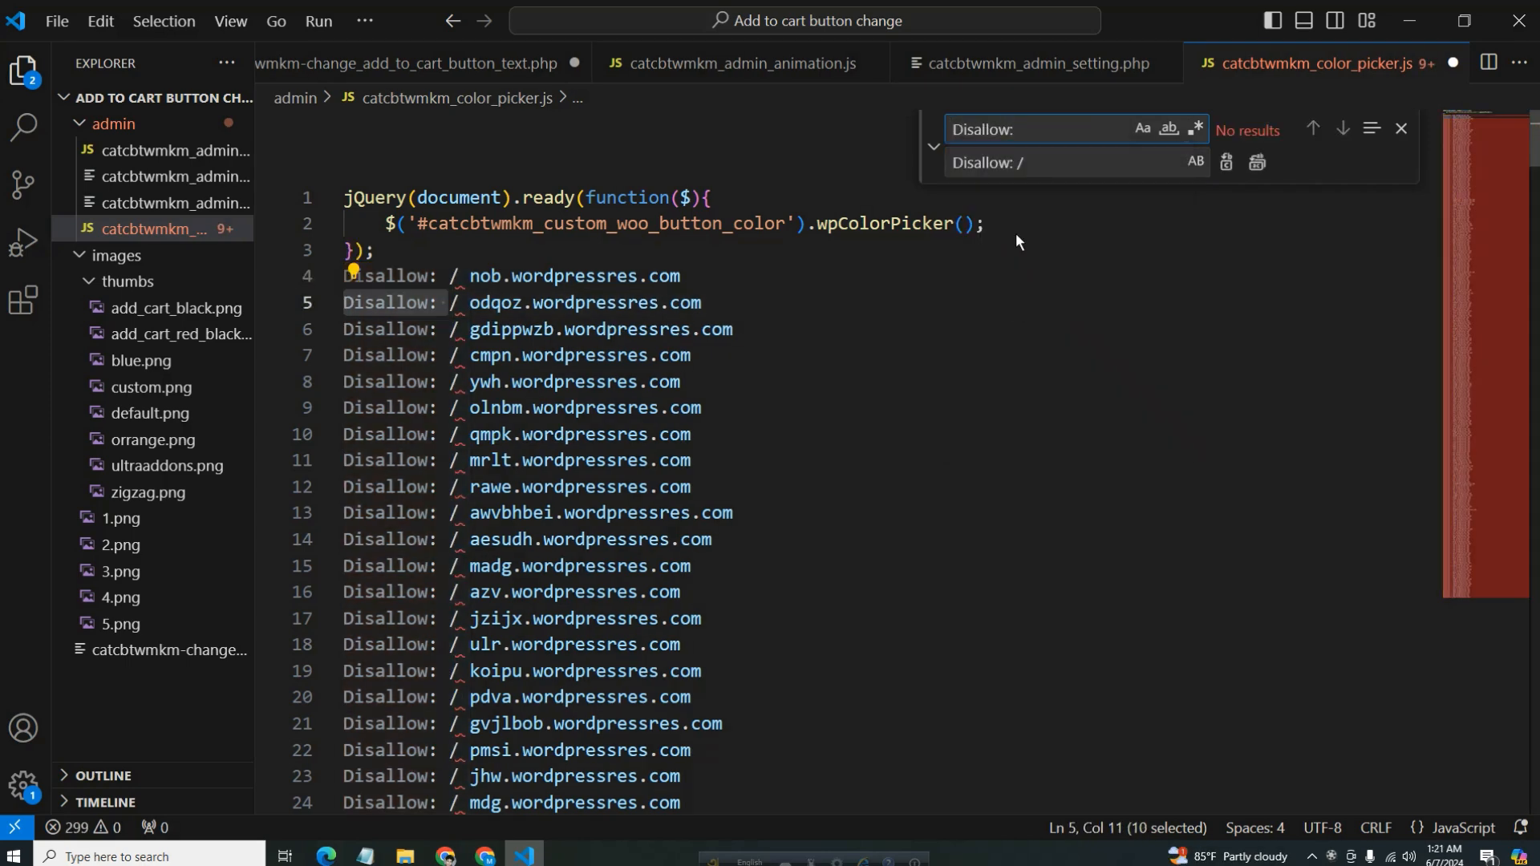
Remove the space after each slash by replacing all "Disallow: / " with "Disallow: /"
{"action": "type", "text": "/"}
{"action": "left_click", "coordinate": [1051, 165]}
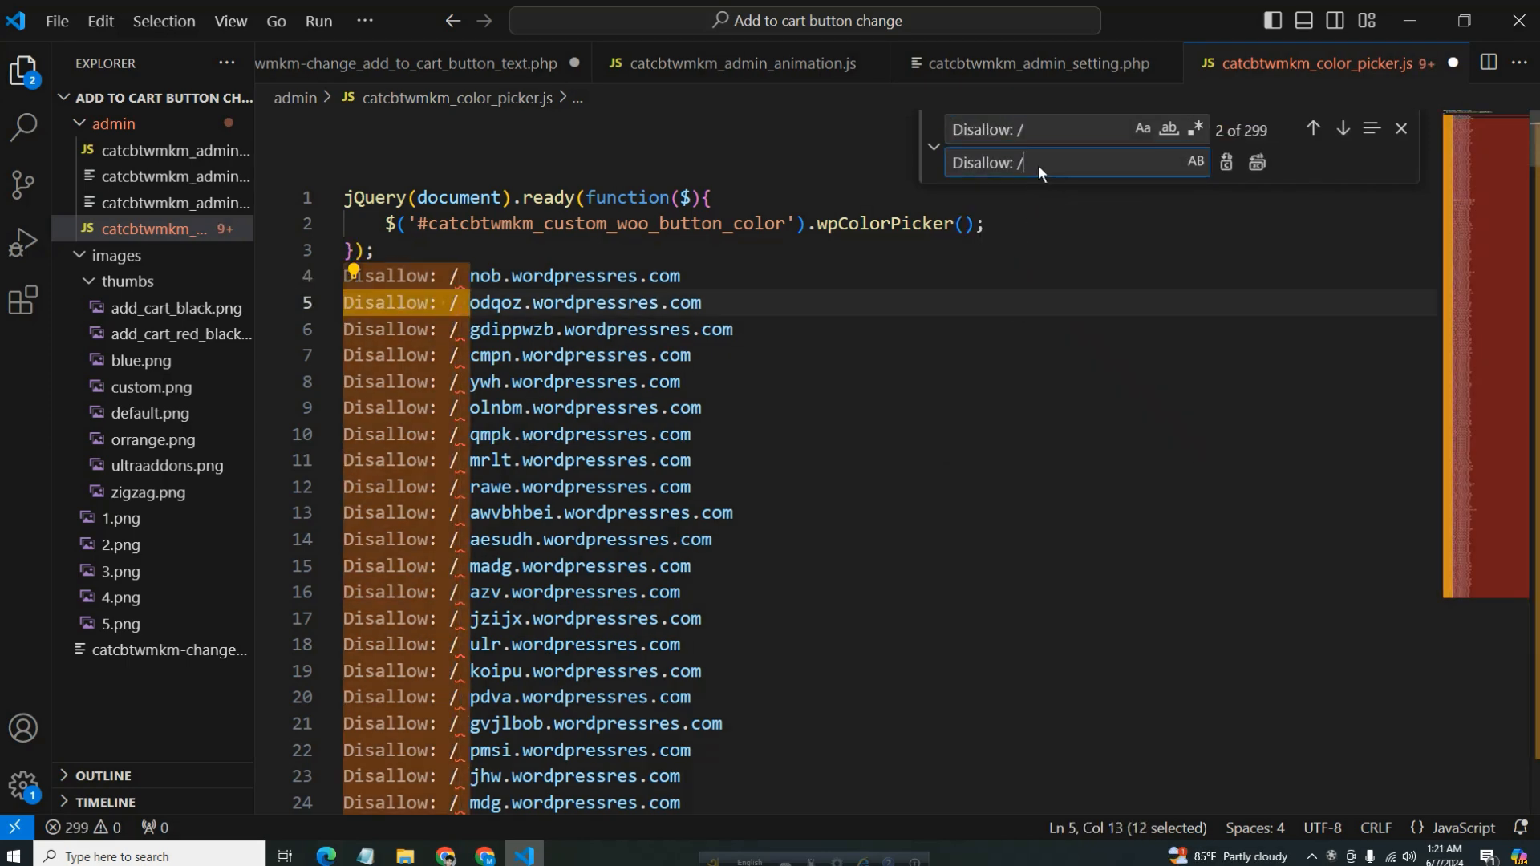
{"action": "left_click", "coordinate": [1256, 163]}
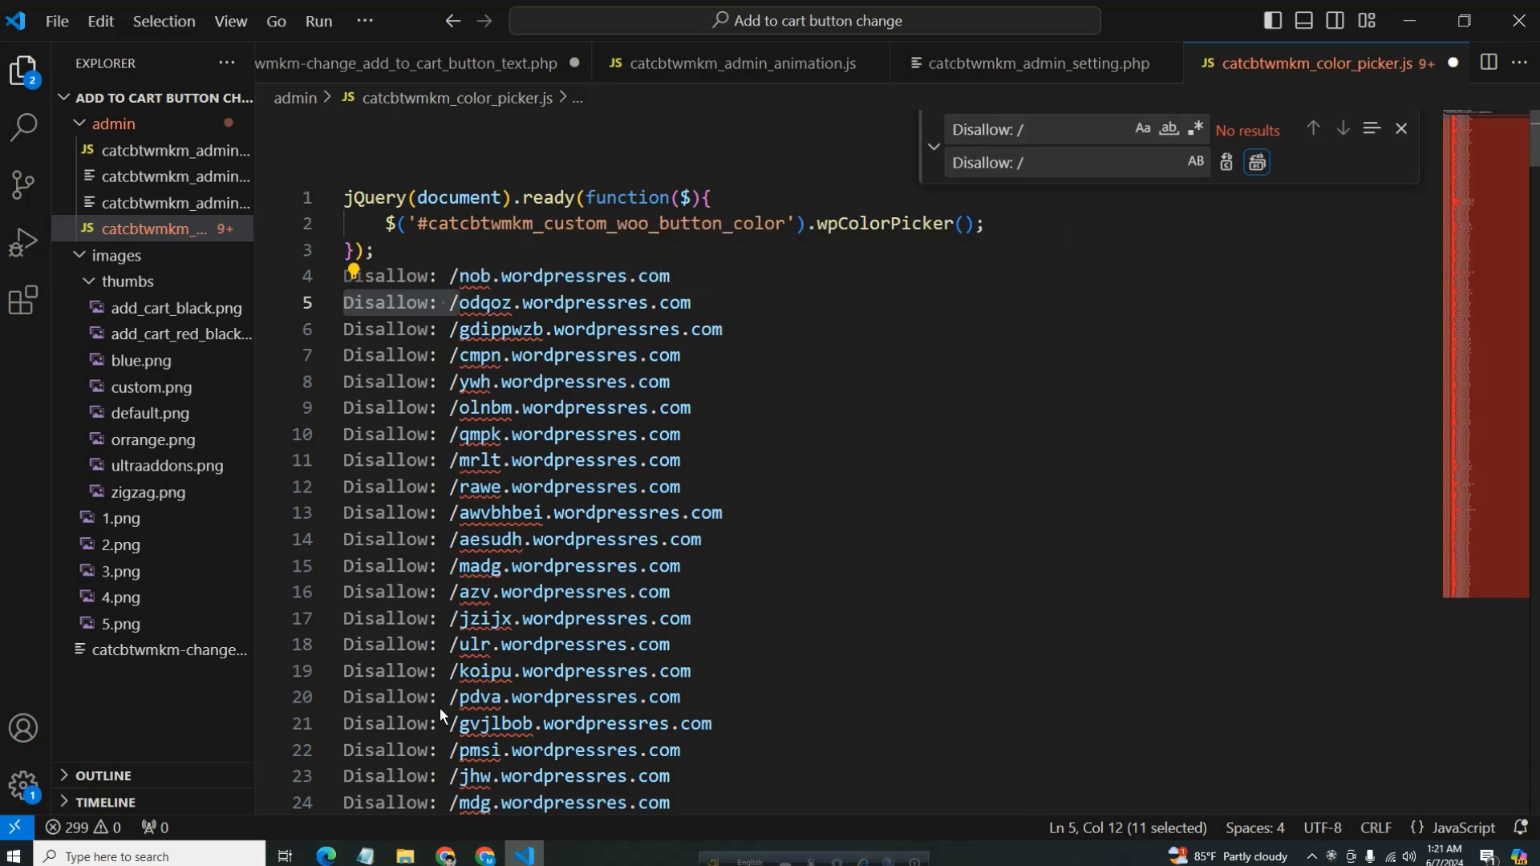
{"action": "scroll", "coordinate": [440, 714], "scroll_direction": "down", "scroll_amount": 3}
{"action": "scroll", "coordinate": [522, 527], "scroll_direction": "up", "scroll_amount": 3}
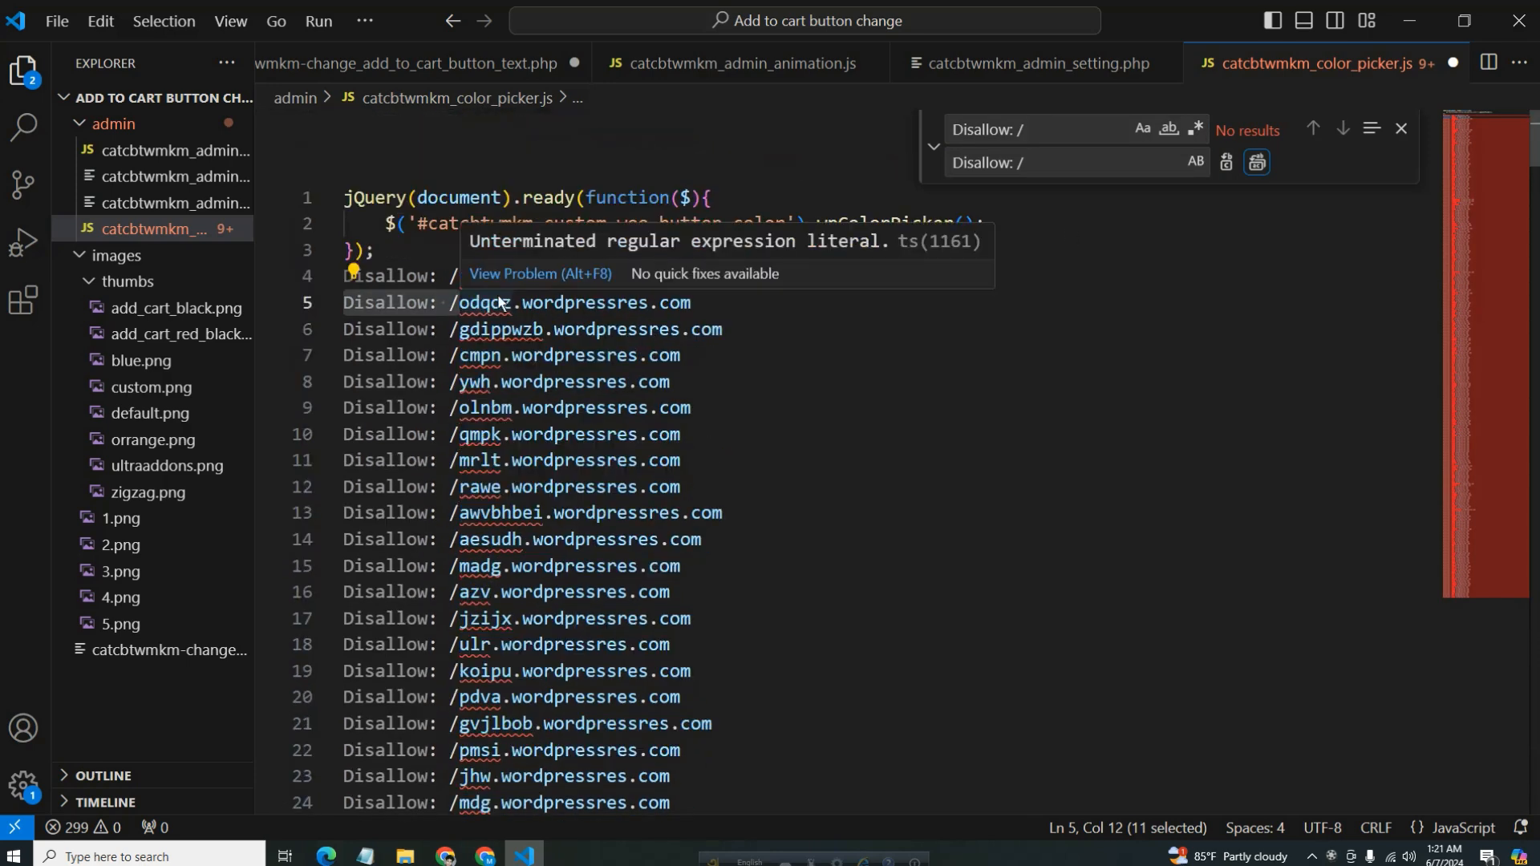
Strip ".wordpressres.com" from every Disallow line by replacing all occurrences with nothing
{"action": "left_click_drag", "start_coordinate": [691, 359], "coordinate": [504, 355]}
{"action": "key", "text": "ctrl+c"}
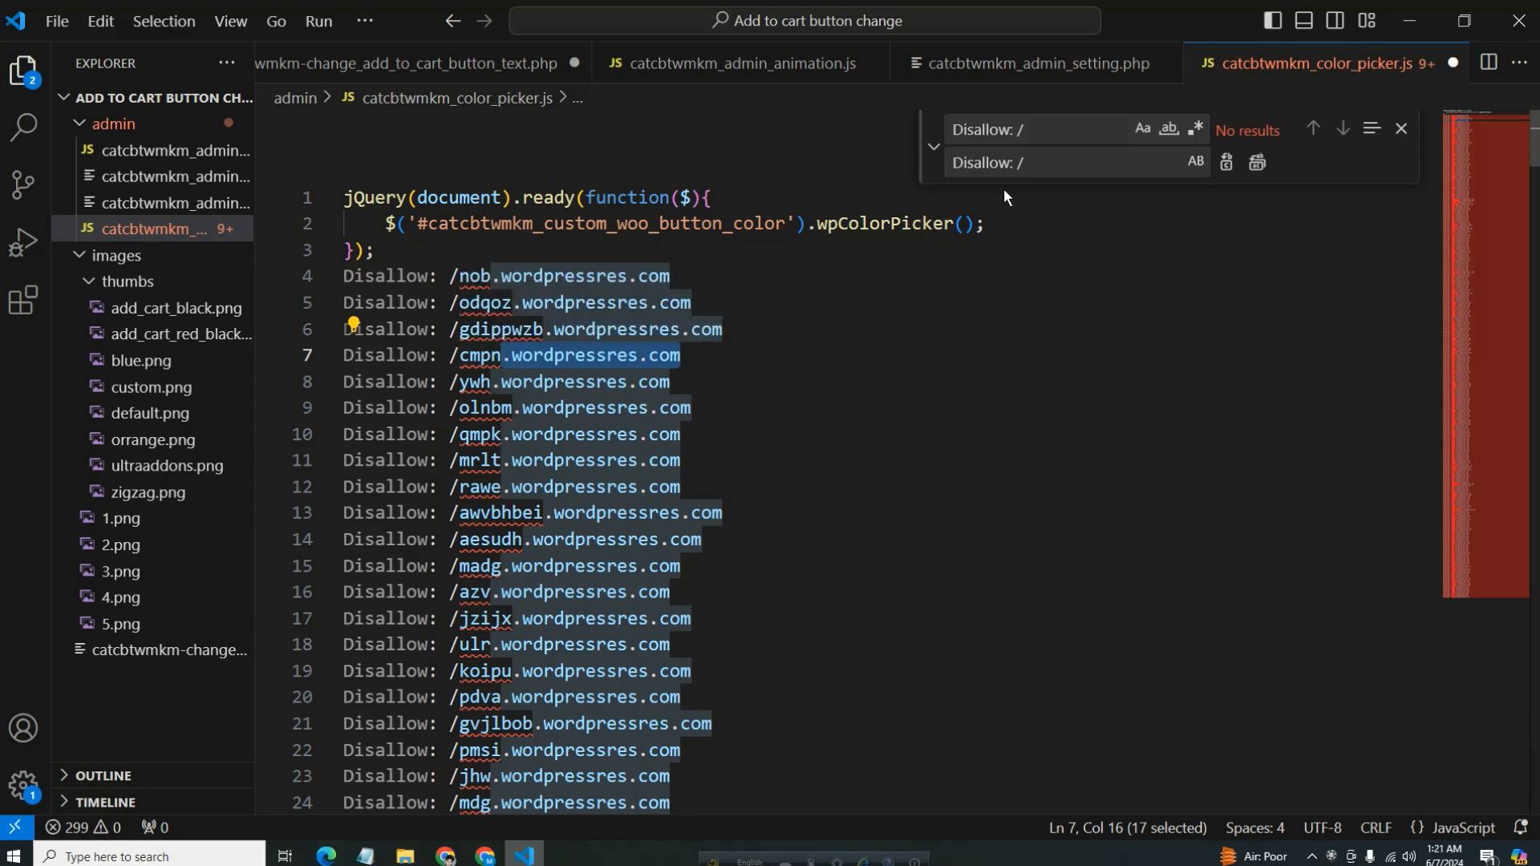
{"action": "triple_click", "coordinate": [1040, 128]}
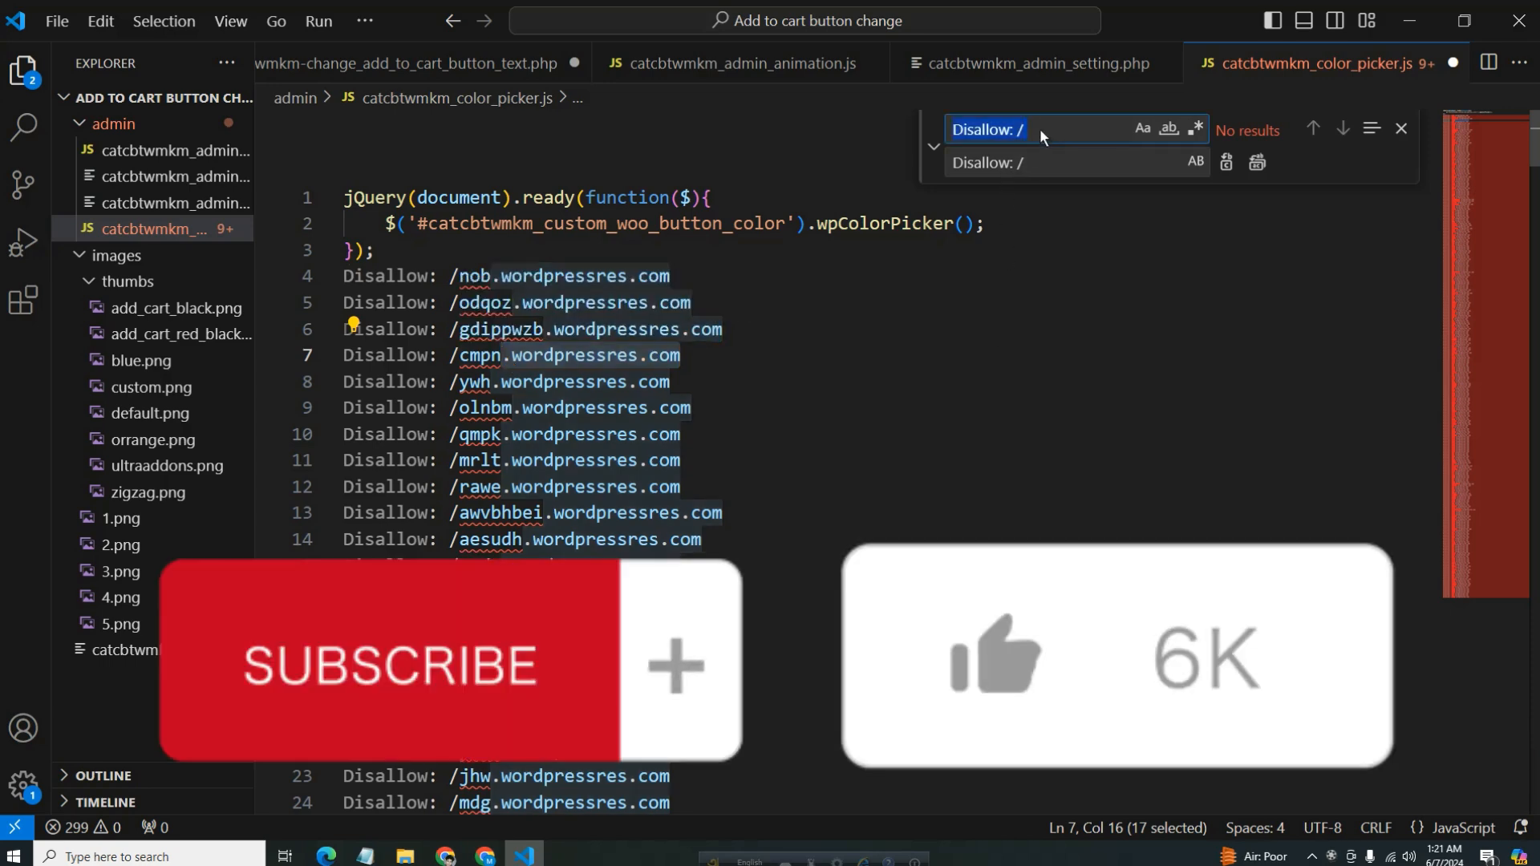
{"action": "key", "text": "ctrl+v"}
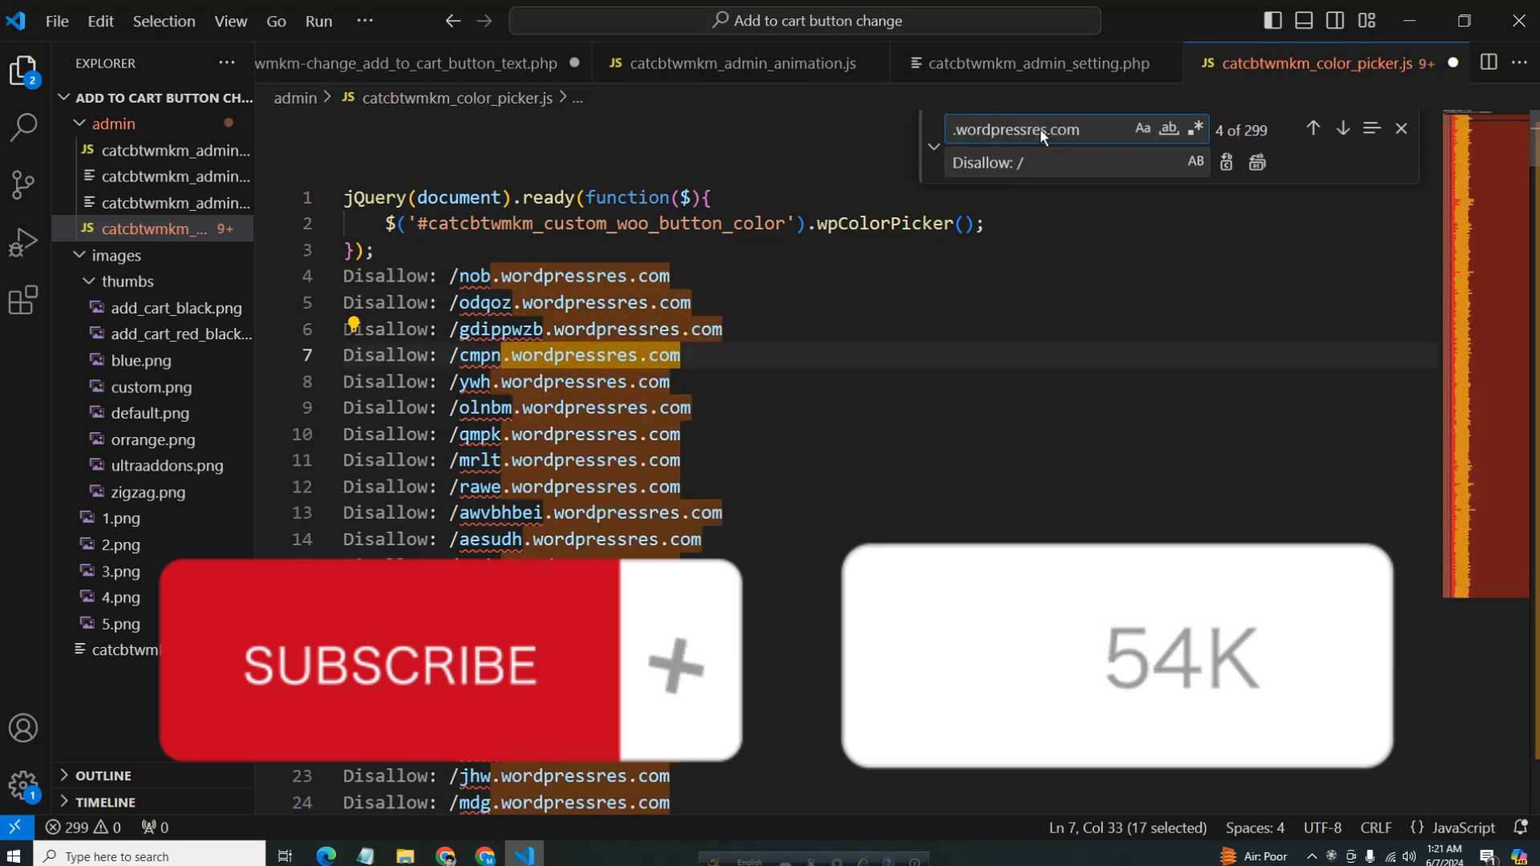
{"action": "left_click_drag", "start_coordinate": [1057, 167], "coordinate": [945, 160]}
{"action": "key", "text": "BackSpace"}
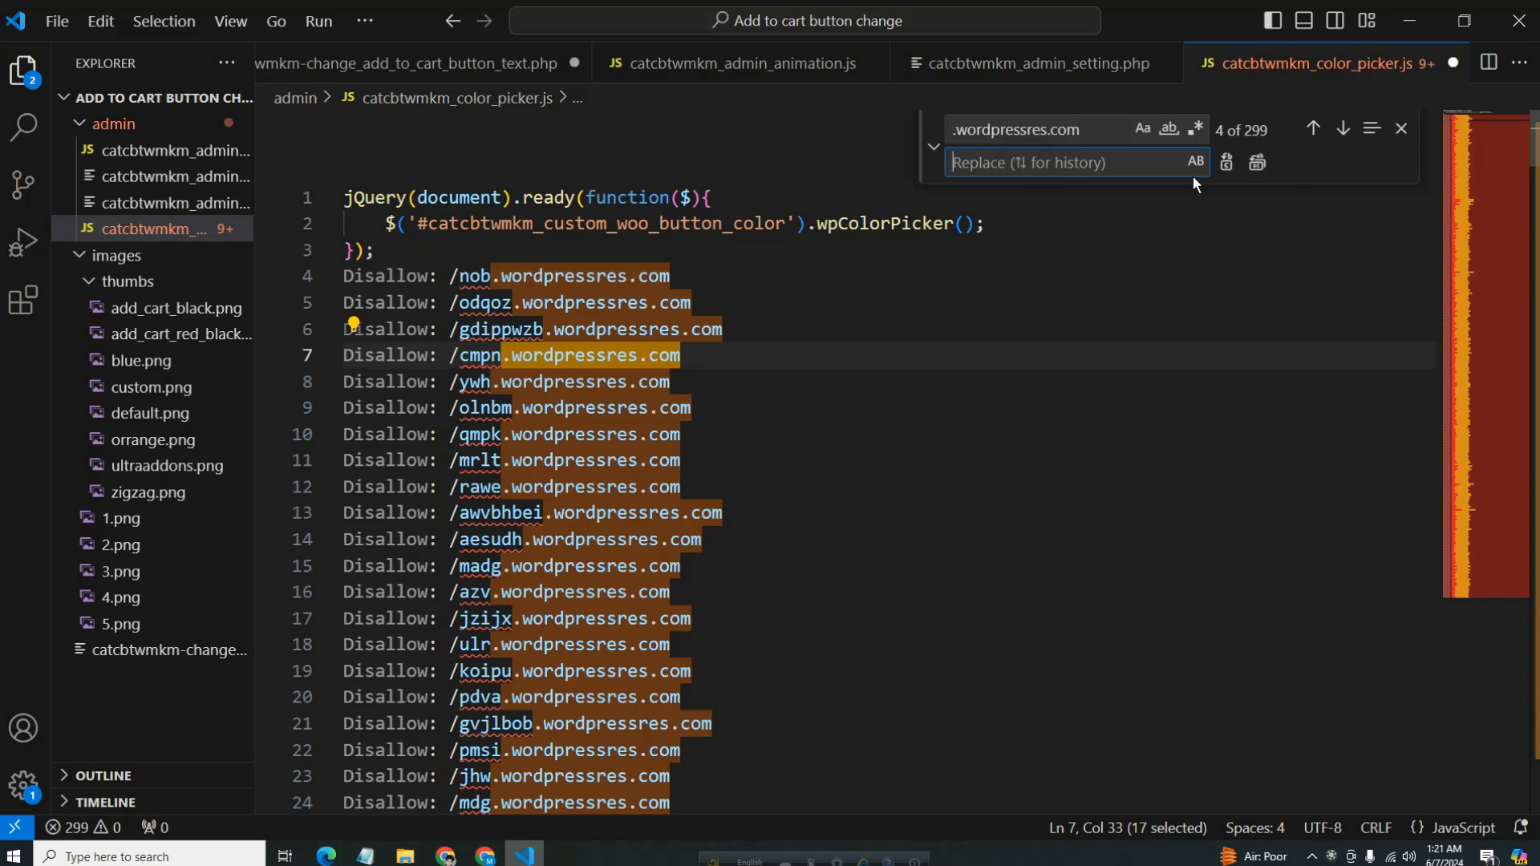
{"action": "left_click", "coordinate": [1257, 162]}
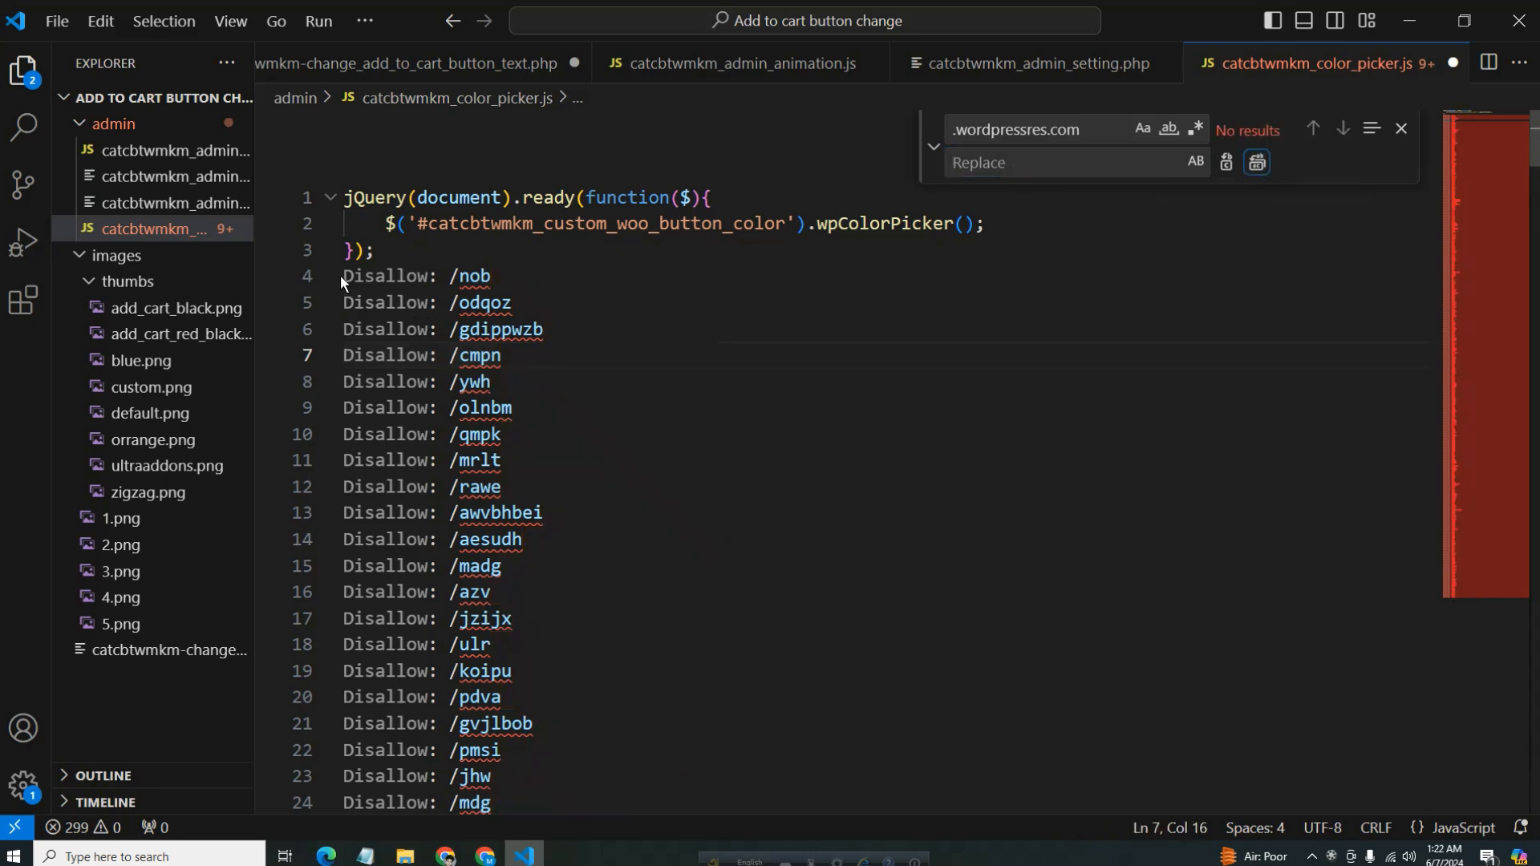
Copy the whole VS Code file over the empty Disallow line in the browser's robots.txt editor, adding a blank line before the Sitemap entry
{"action": "left_click", "coordinate": [538, 435]}
{"action": "key", "text": "ctrl+a"}
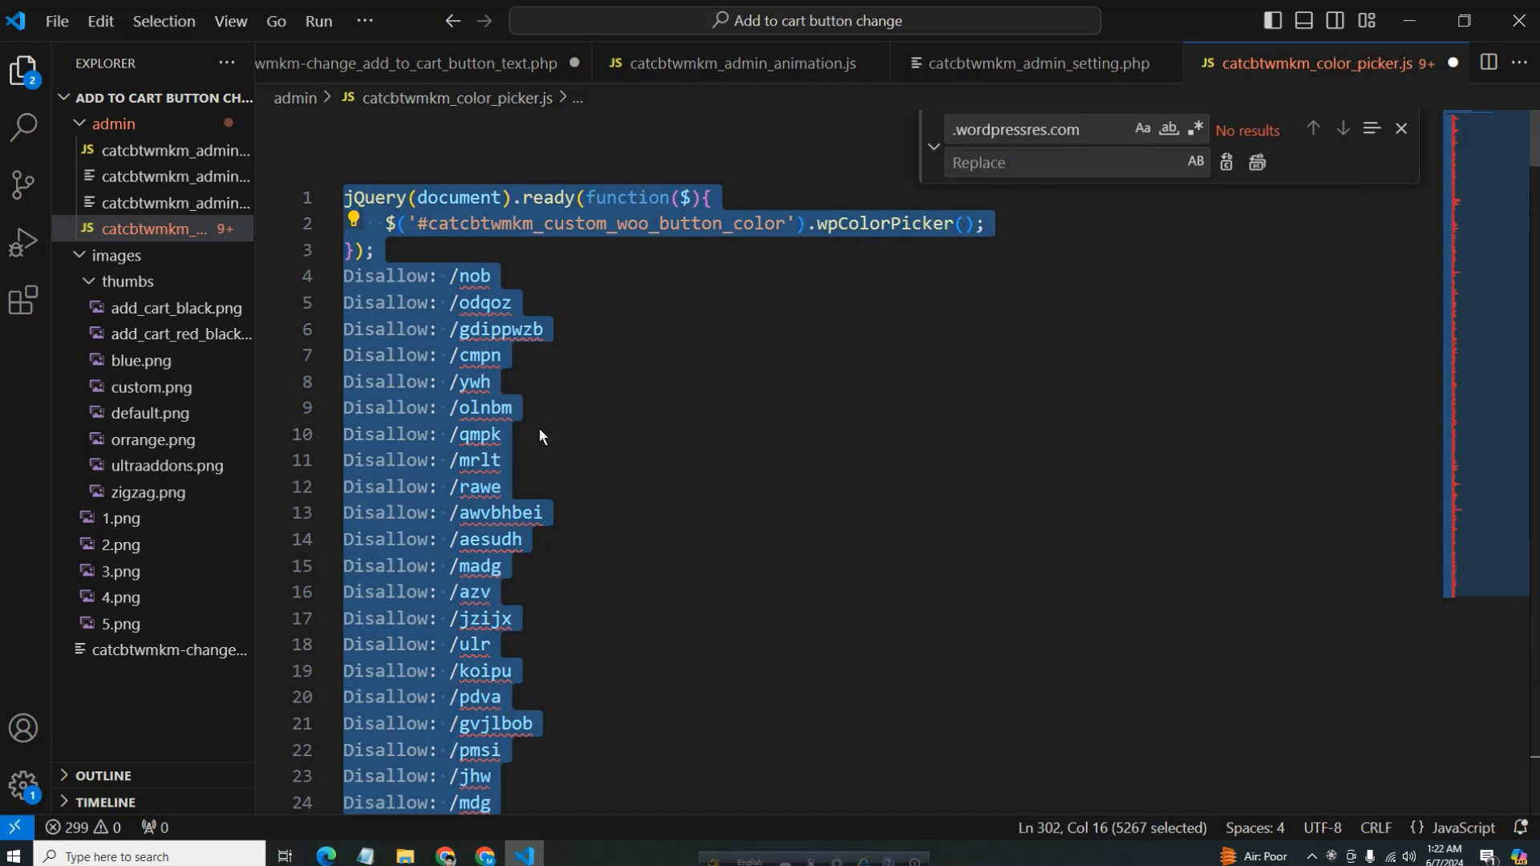
{"action": "left_click", "coordinate": [445, 856]}
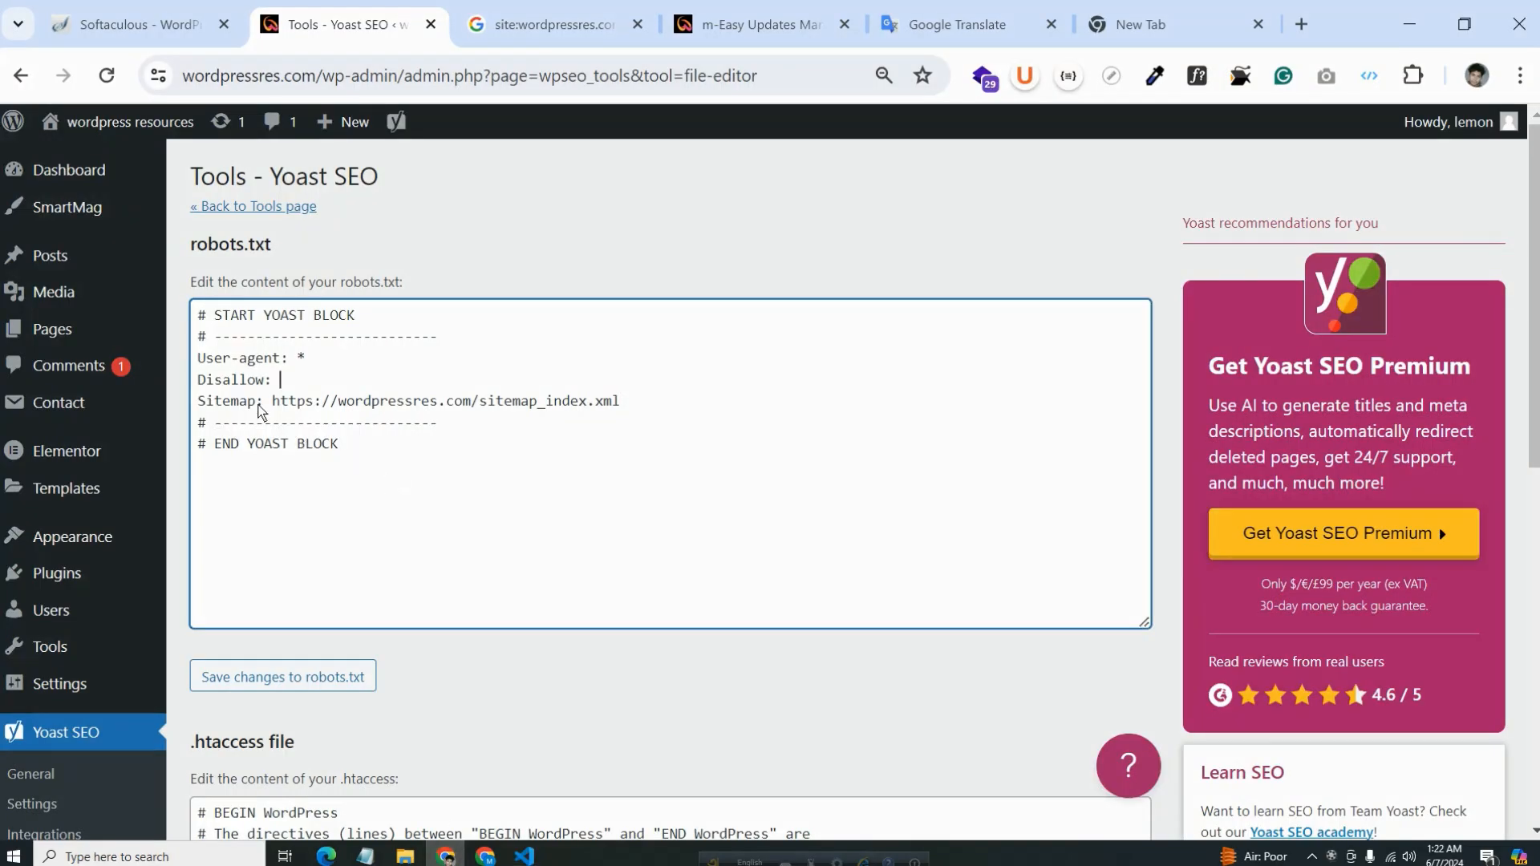
{"action": "left_click_drag", "start_coordinate": [280, 380], "coordinate": [195, 382]}
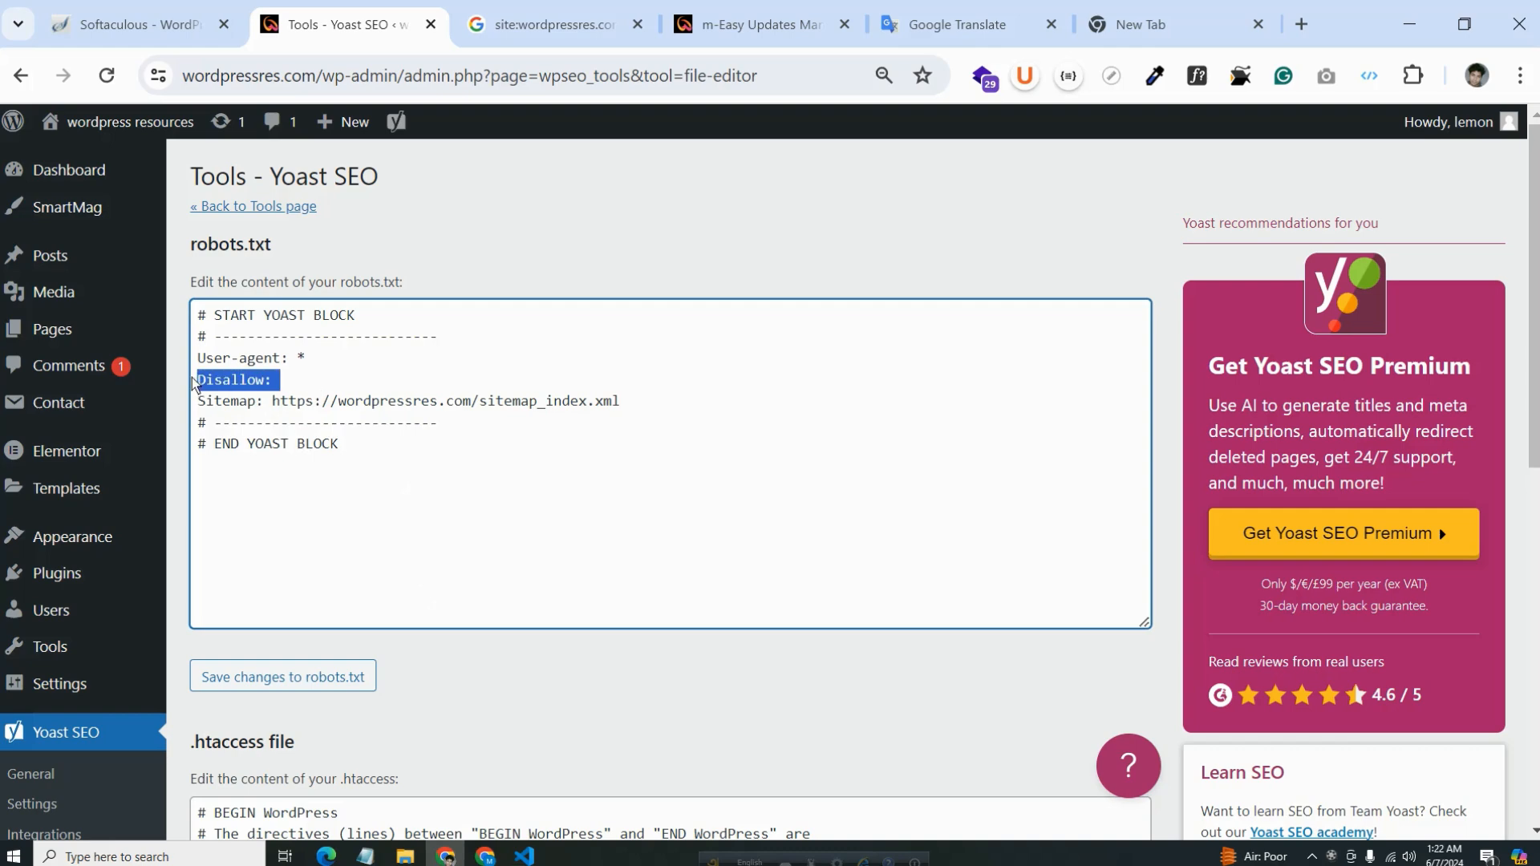
{"action": "key", "text": "ctrl+v"}
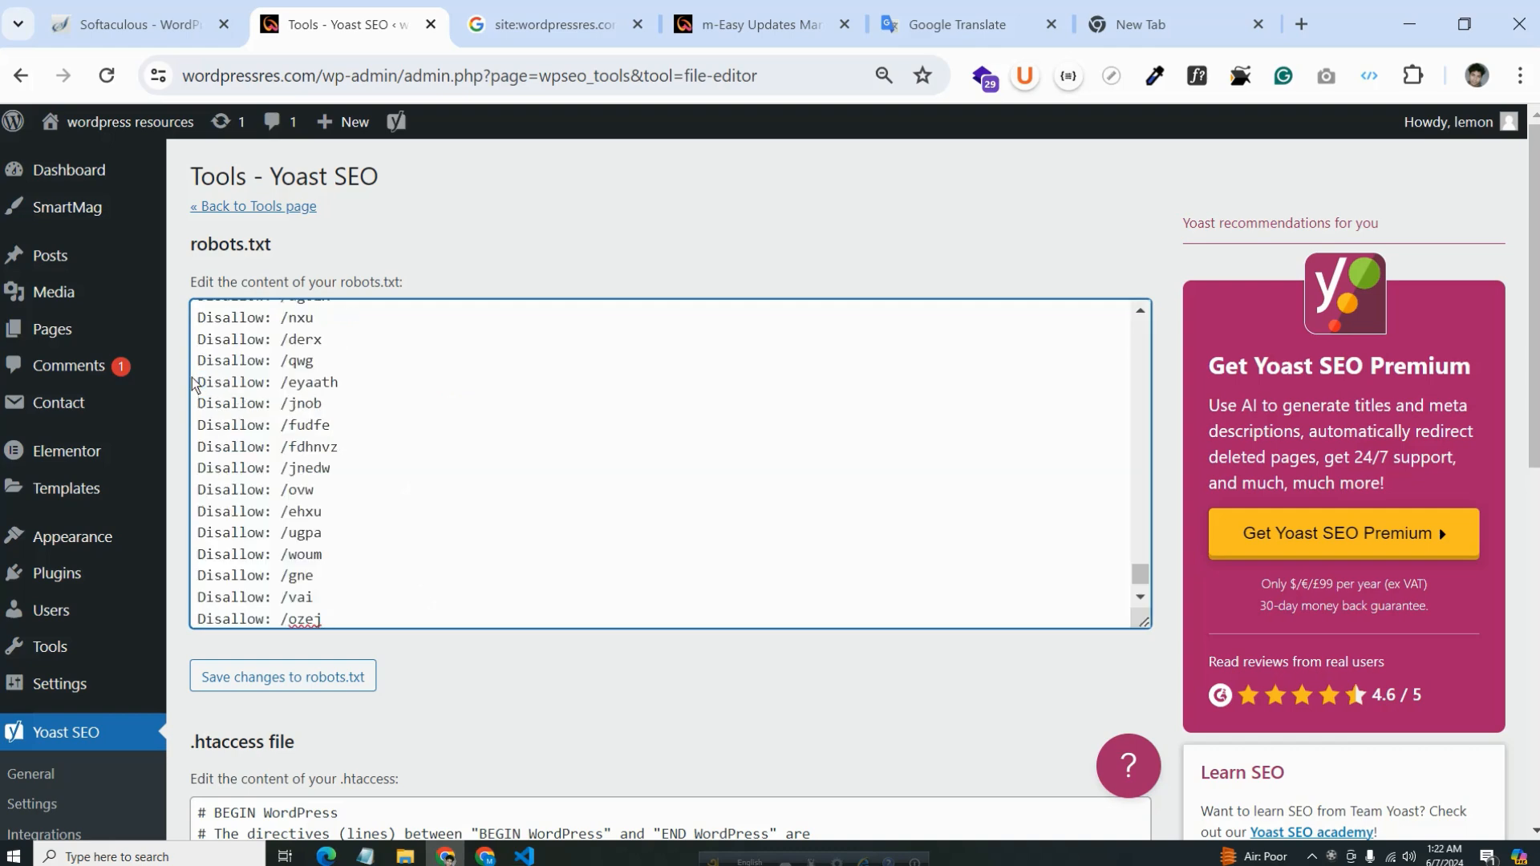
{"action": "scroll", "coordinate": [497, 519], "scroll_direction": "down", "scroll_amount": 1}
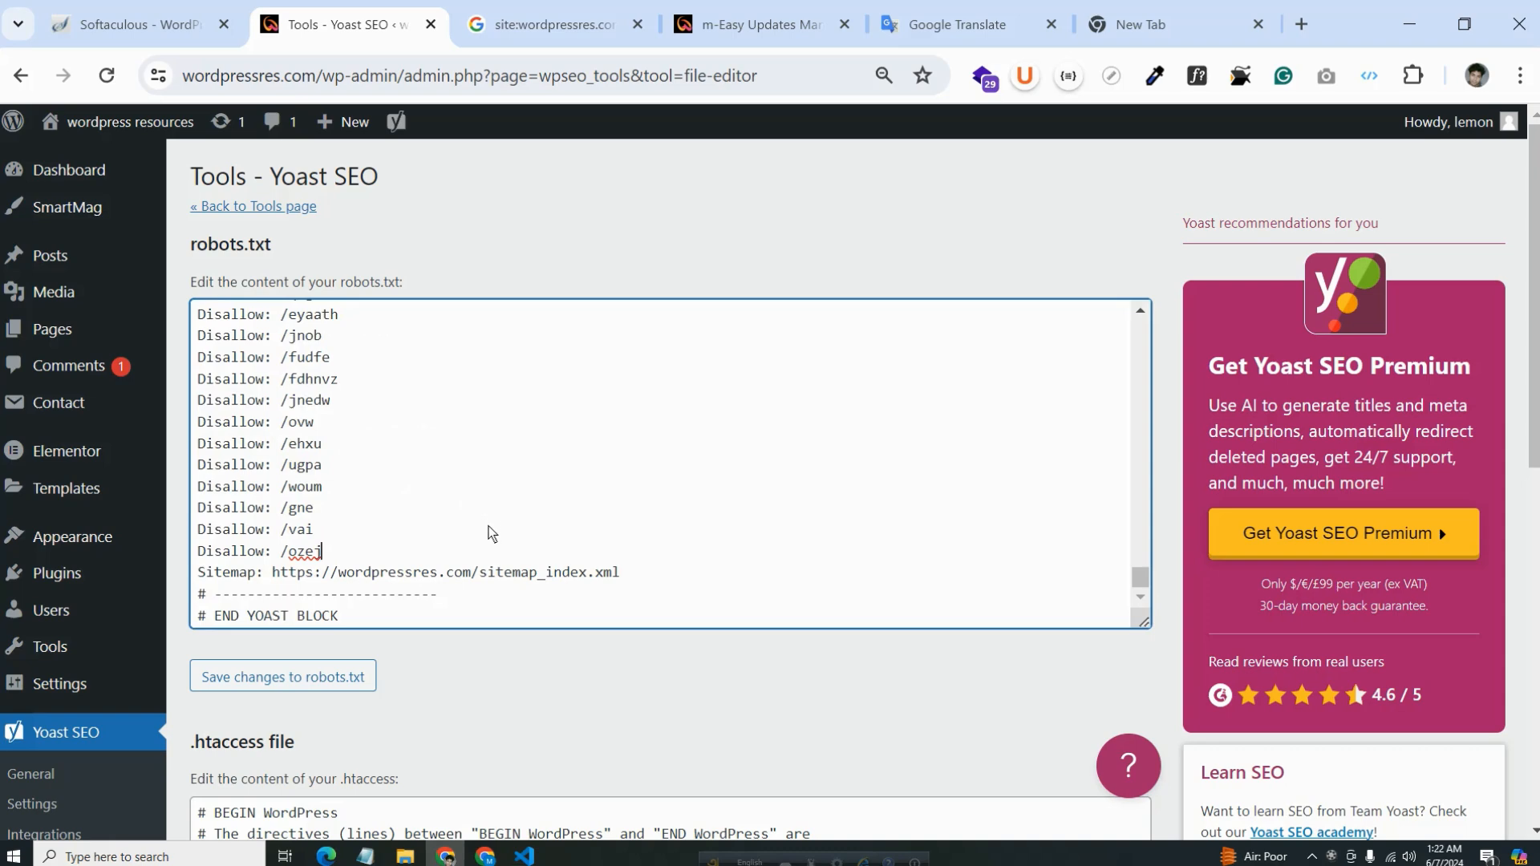
{"action": "key", "text": "Return"}
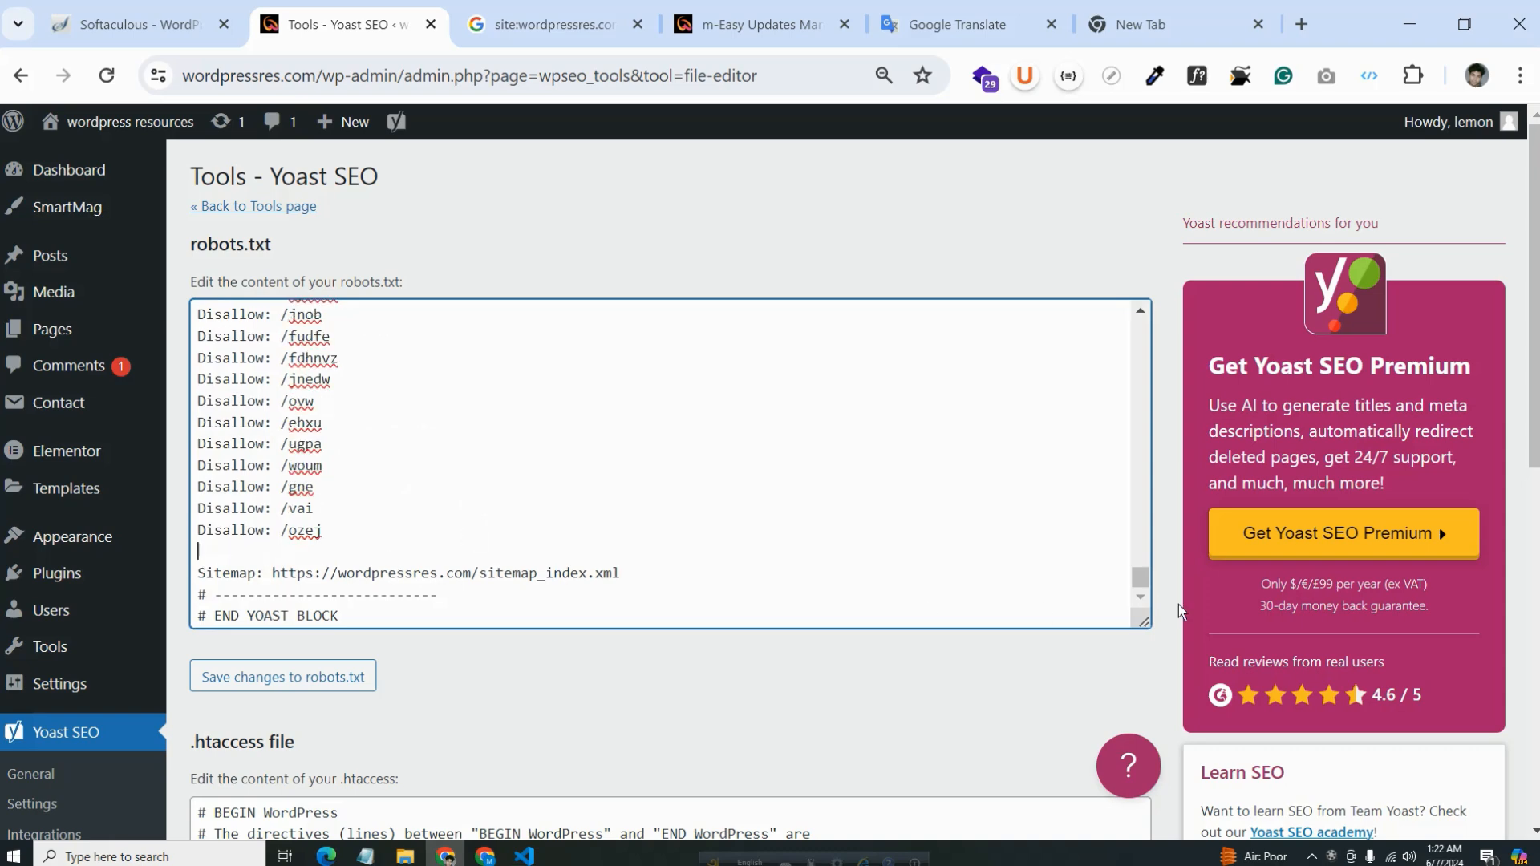
Delete the three pasted jQuery code lines between "User-agent: *" and the first Disallow rule in robots.txt
{"action": "left_click_drag", "start_coordinate": [1147, 579], "coordinate": [1155, 289]}
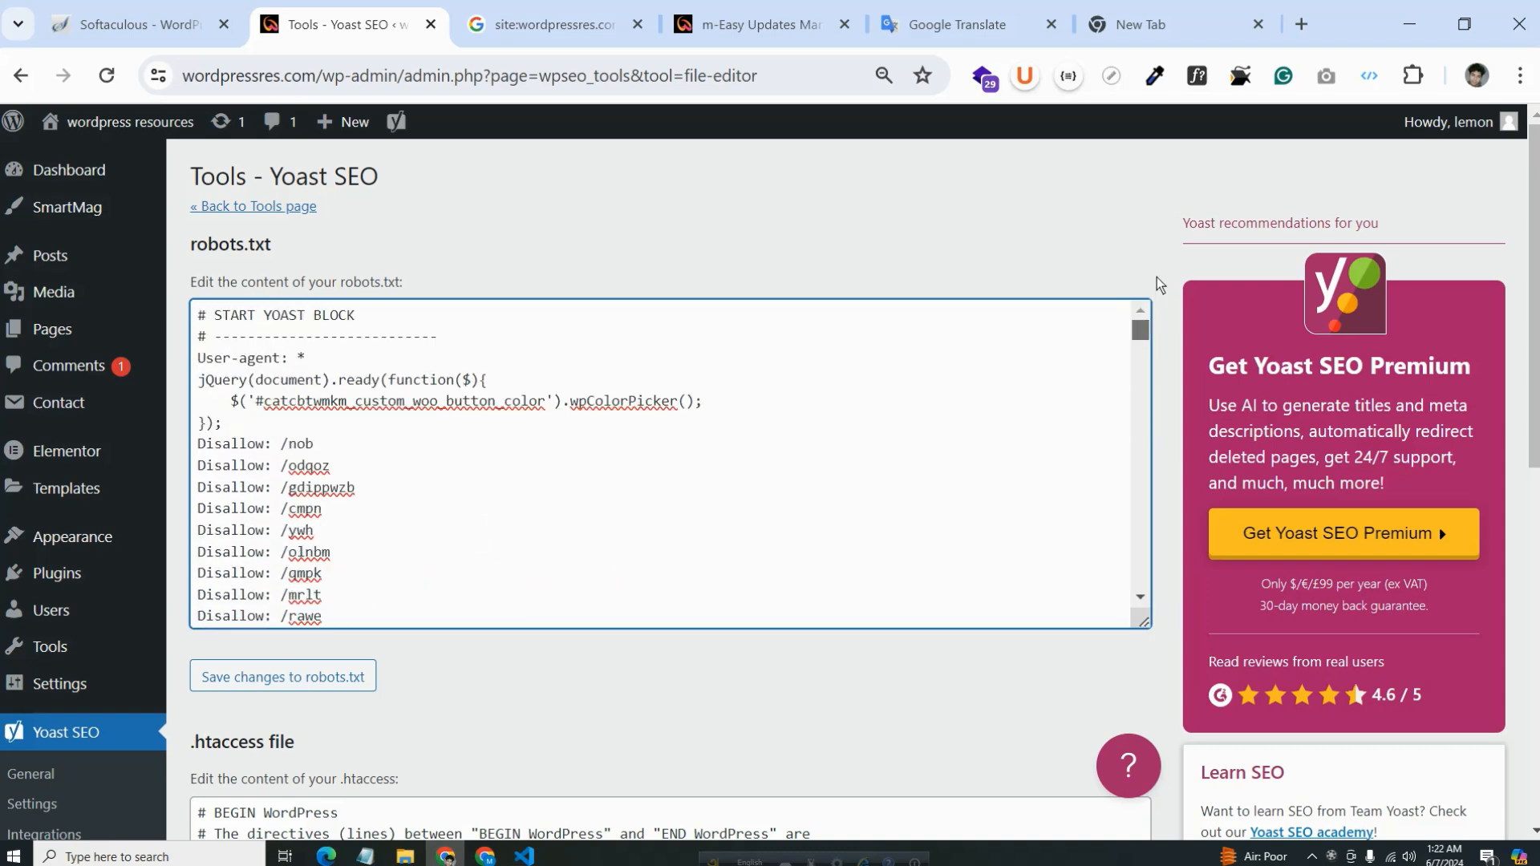
{"action": "left_click_drag", "start_coordinate": [225, 426], "coordinate": [201, 384]}
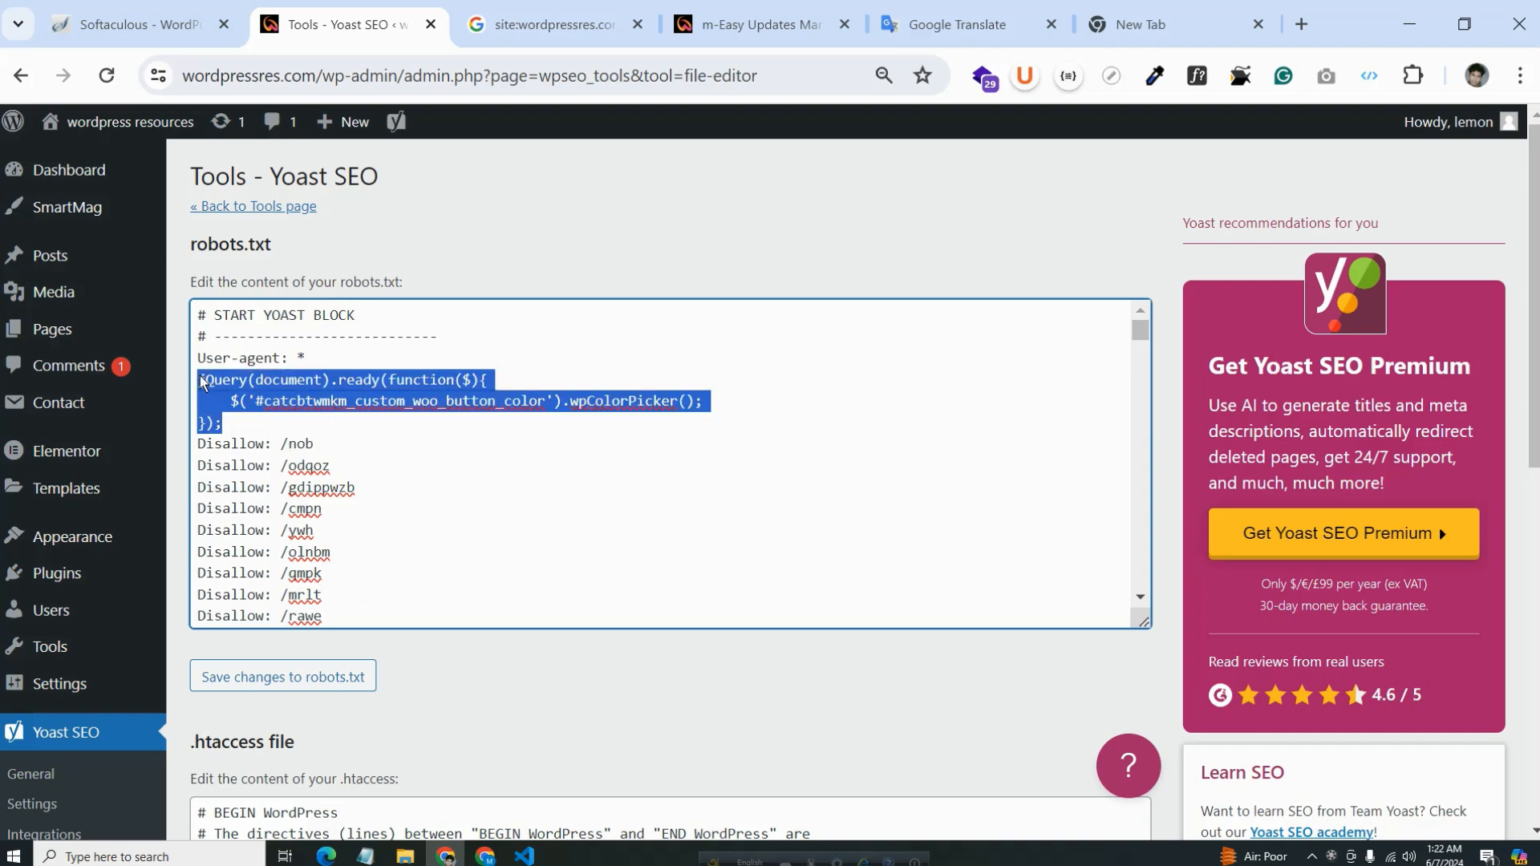
{"action": "key", "text": "BackSpace"}
{"action": "key", "text": "BackSpace"}
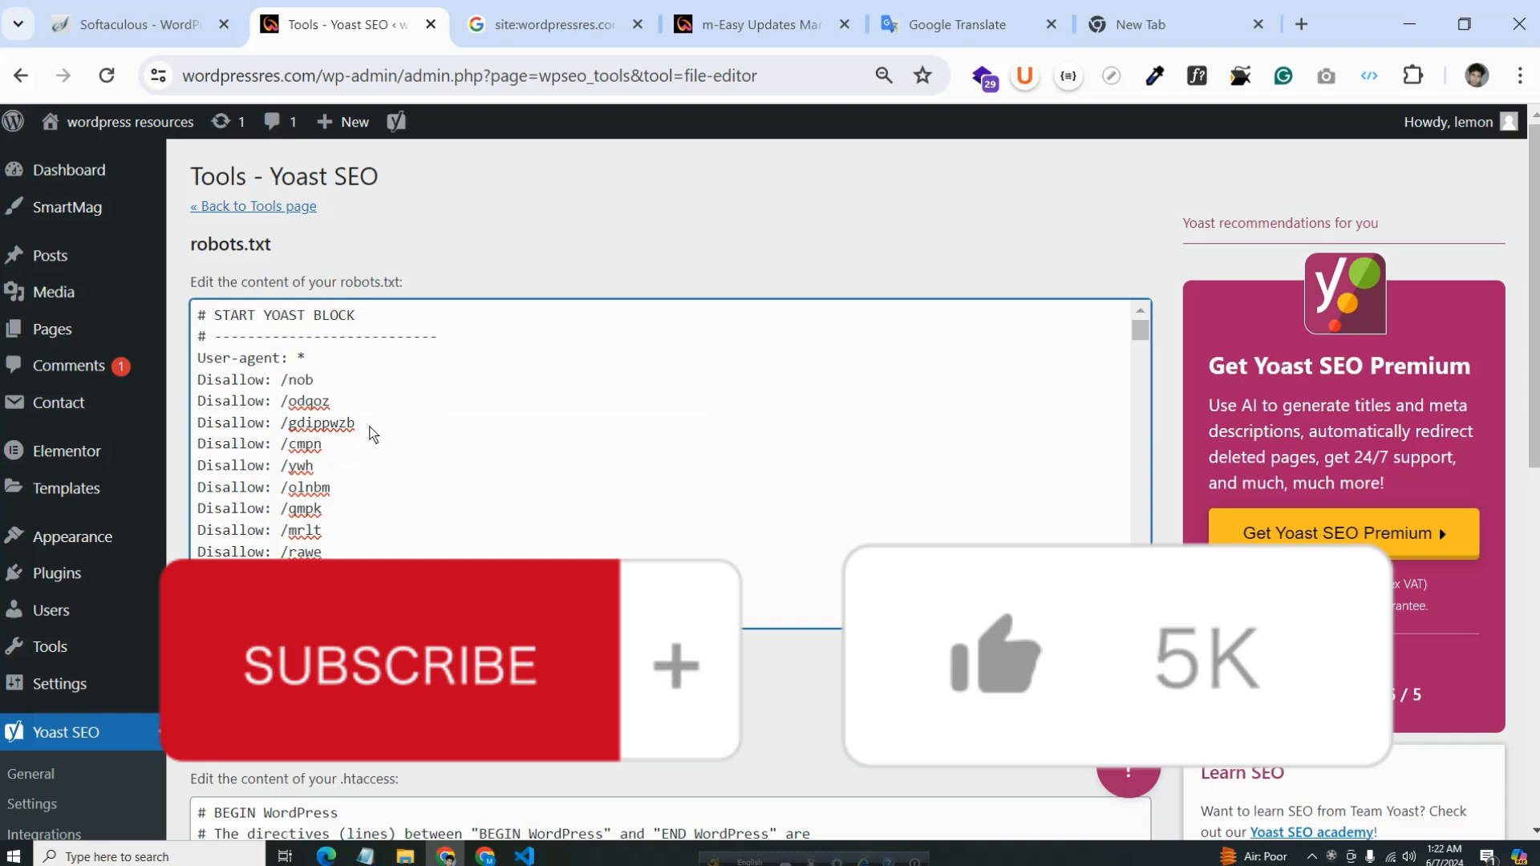
Compare the /nob Disallow rule with the plugin post's address and the wordpressres.com subdomains in the Google results
{"action": "left_click_drag", "start_coordinate": [297, 380], "coordinate": [314, 380]}
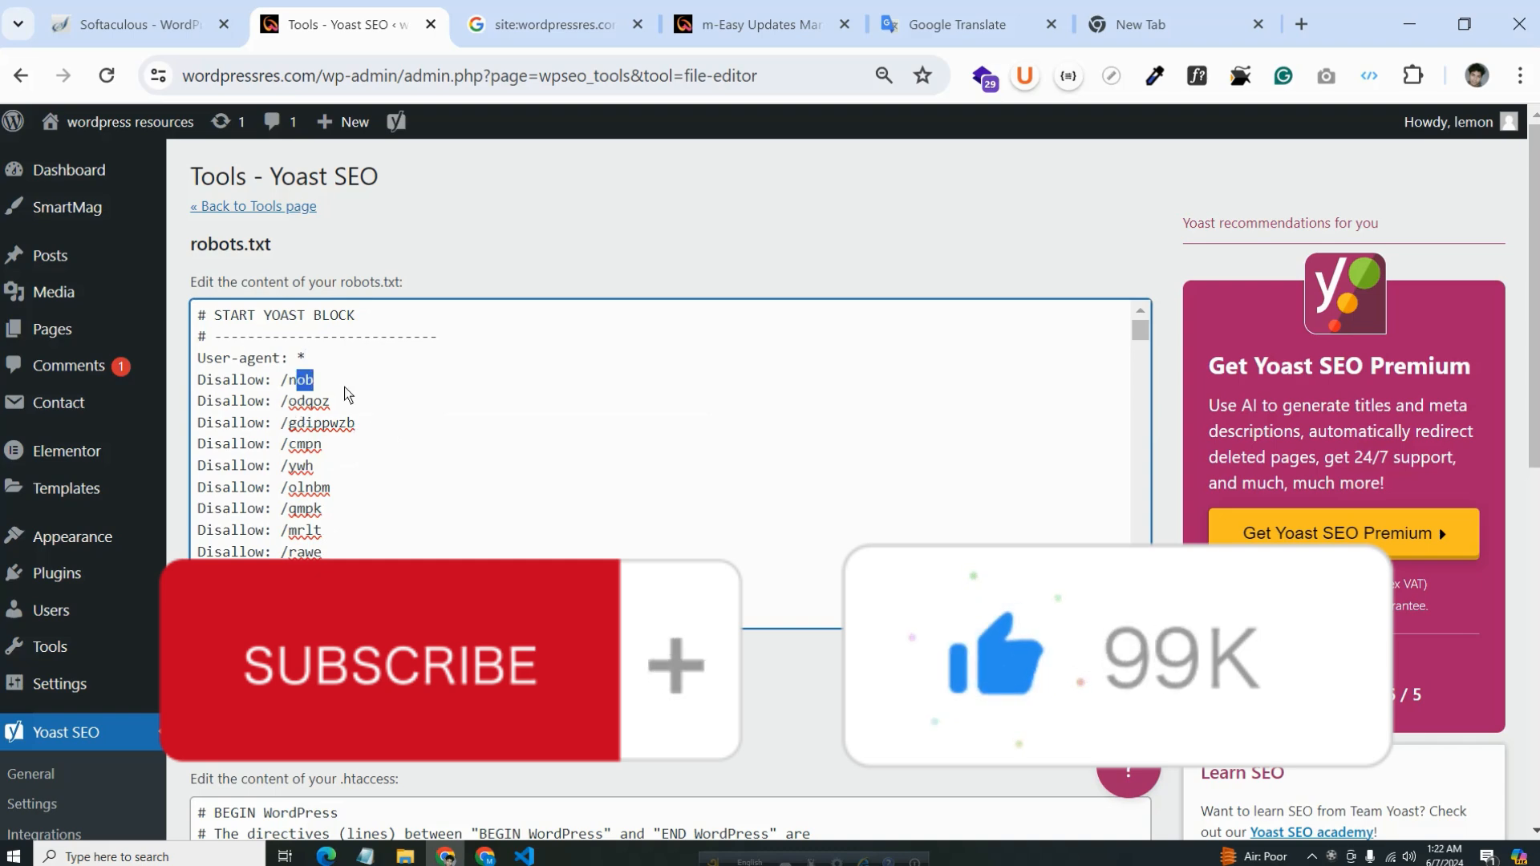
{"action": "left_click", "coordinate": [359, 385]}
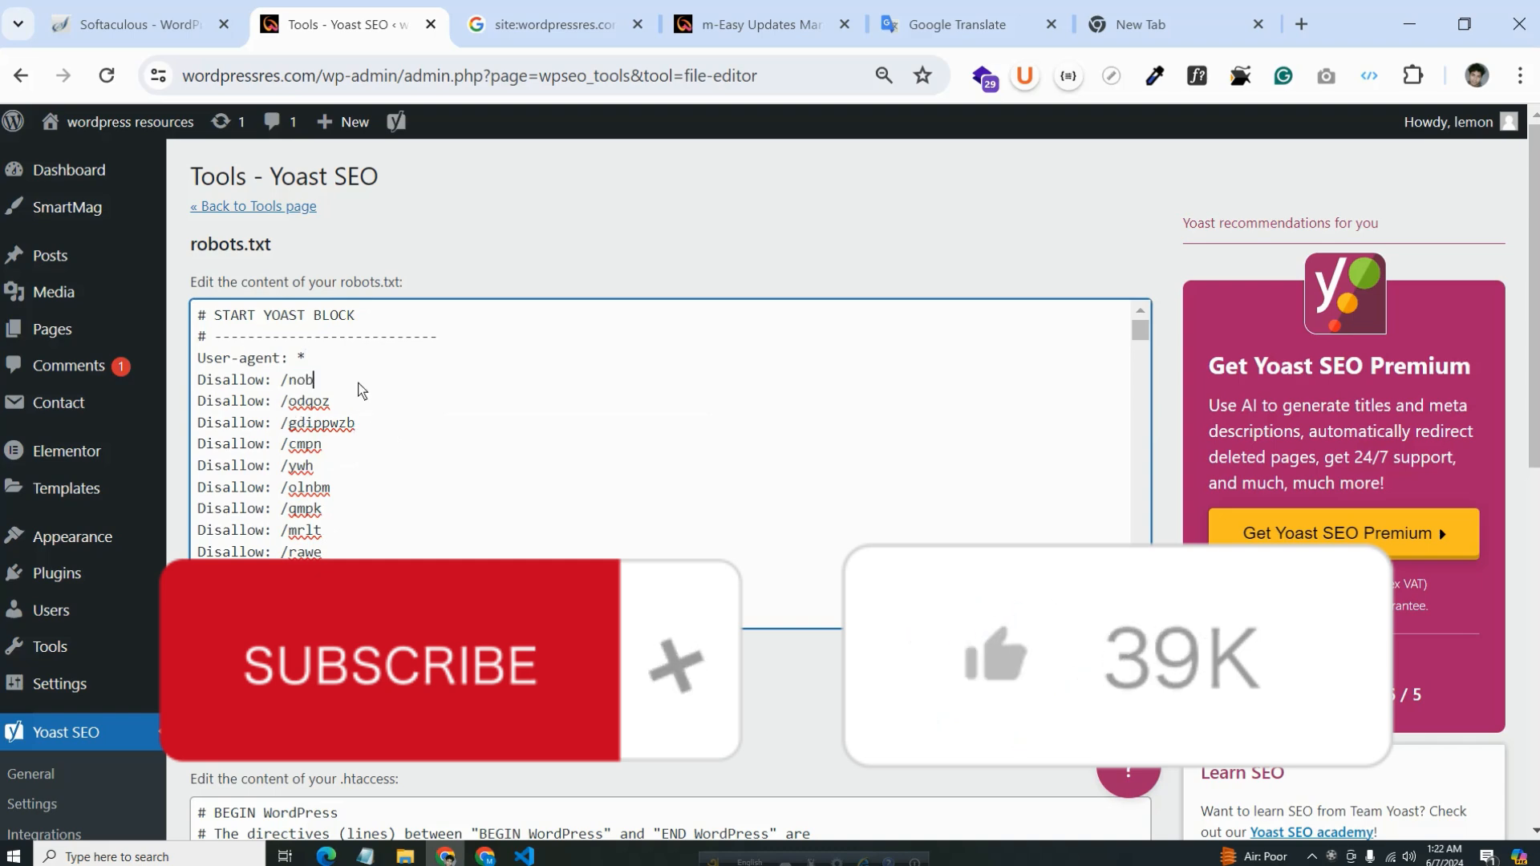
{"action": "left_click", "coordinate": [803, 8]}
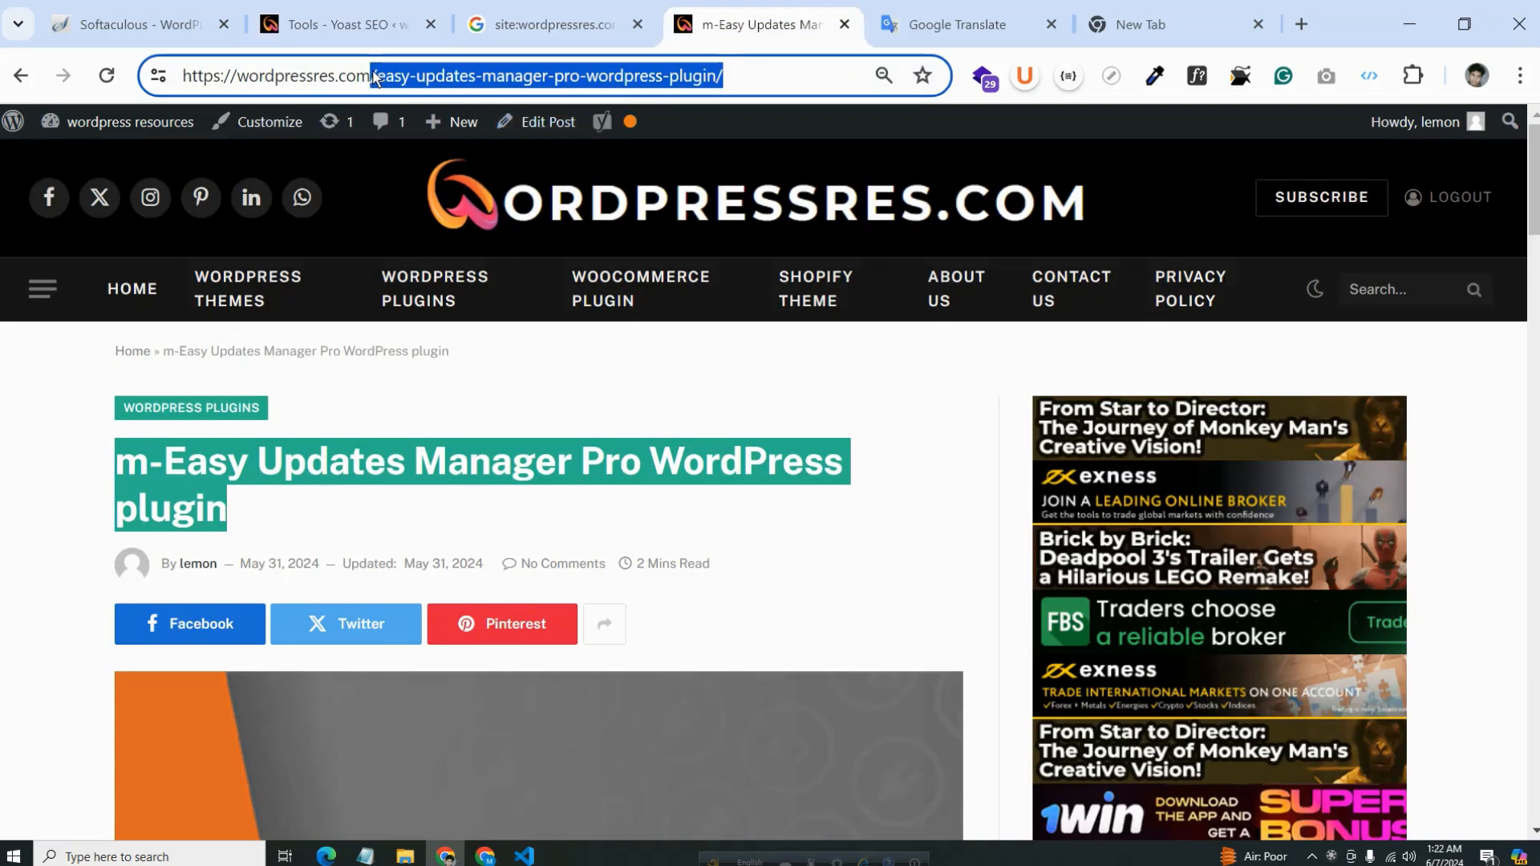
{"action": "left_click_drag", "start_coordinate": [371, 77], "coordinate": [745, 83]}
{"action": "left_click", "coordinate": [575, 8]}
{"action": "left_click", "coordinate": [762, 18]}
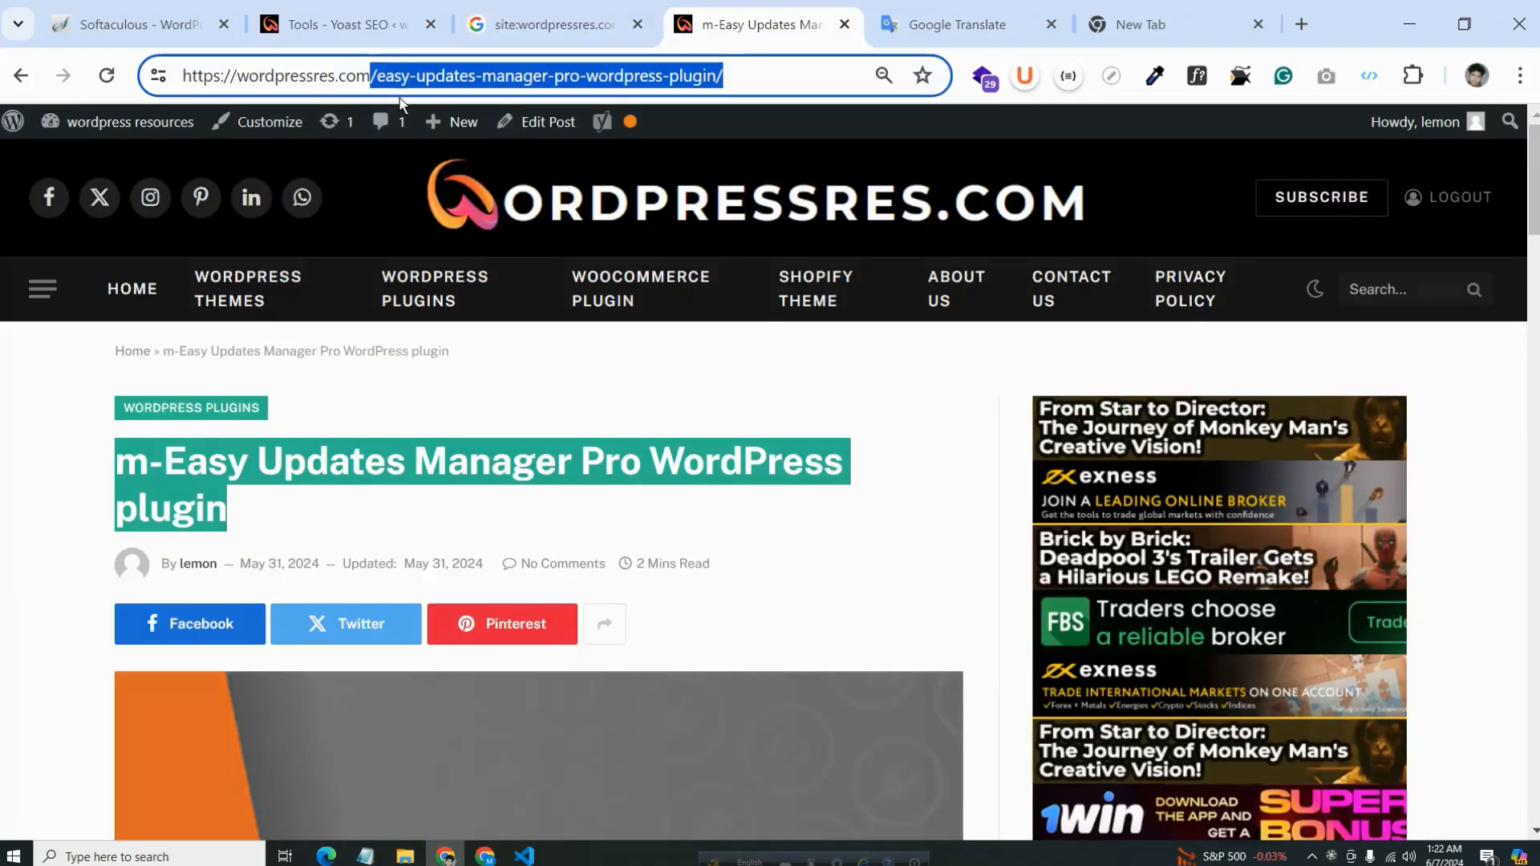
{"action": "left_click", "coordinate": [417, 77]}
{"action": "left_click", "coordinate": [515, 10]}
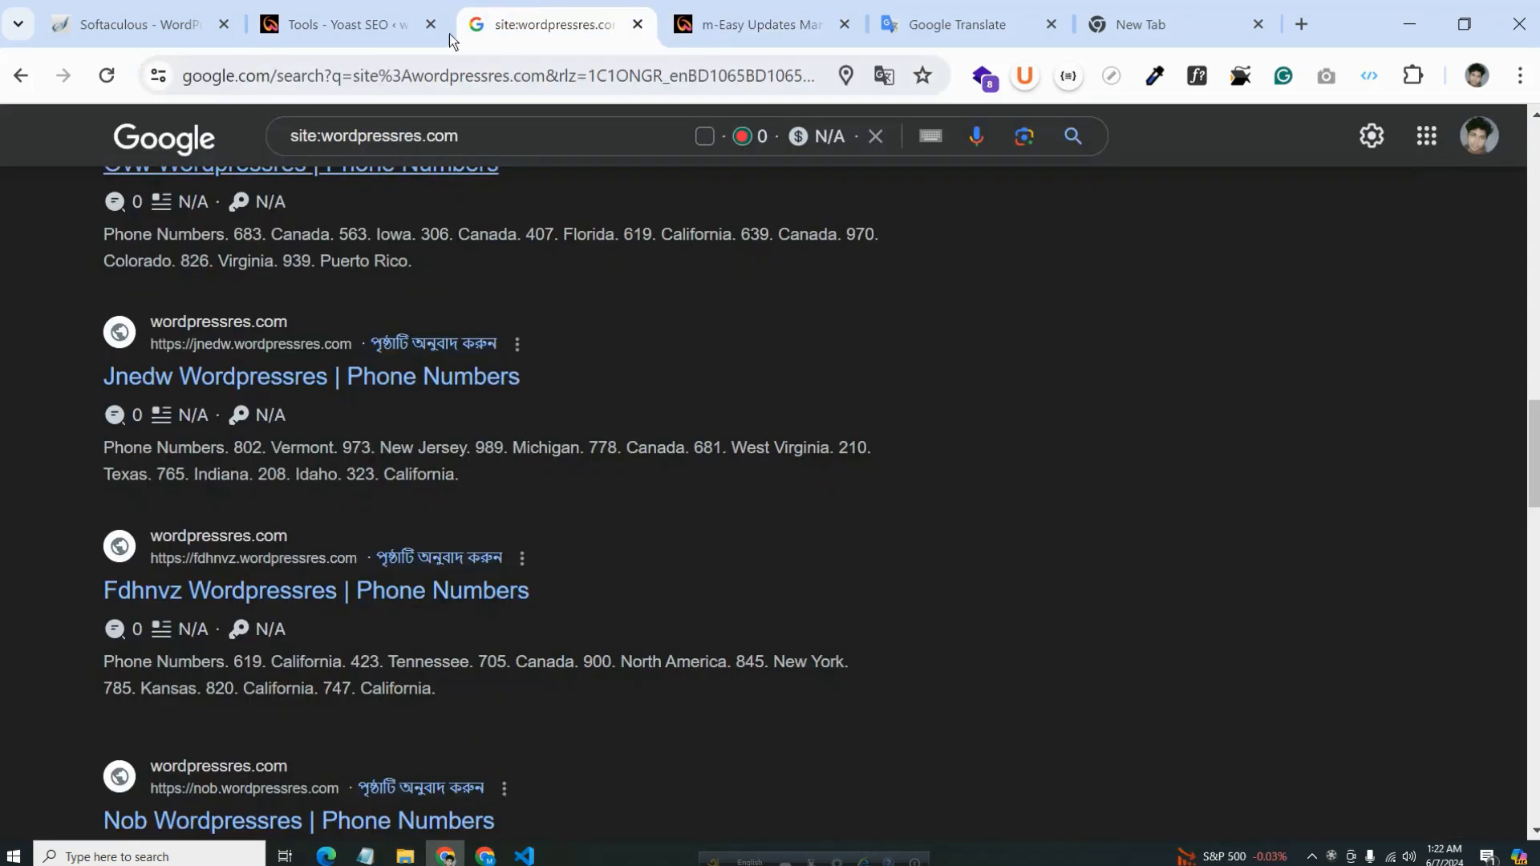
{"action": "left_click", "coordinate": [412, 10]}
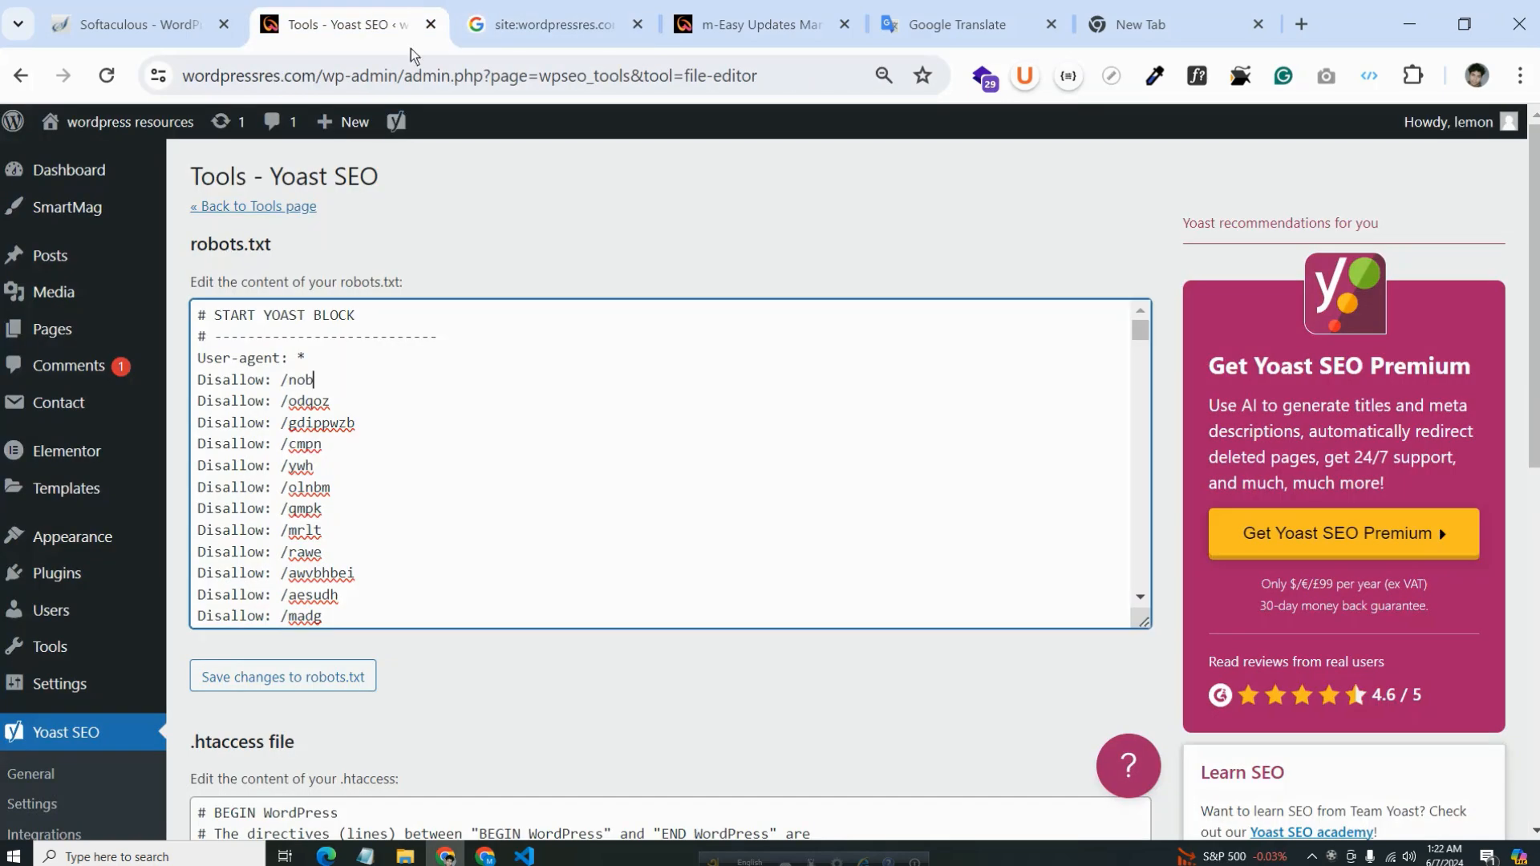
{"action": "double_click", "coordinate": [294, 388]}
Check the Disallow list through the Sitemap entry and save the changes to robots.txt
{"action": "scroll", "coordinate": [449, 481], "scroll_direction": "down", "scroll_amount": 20}
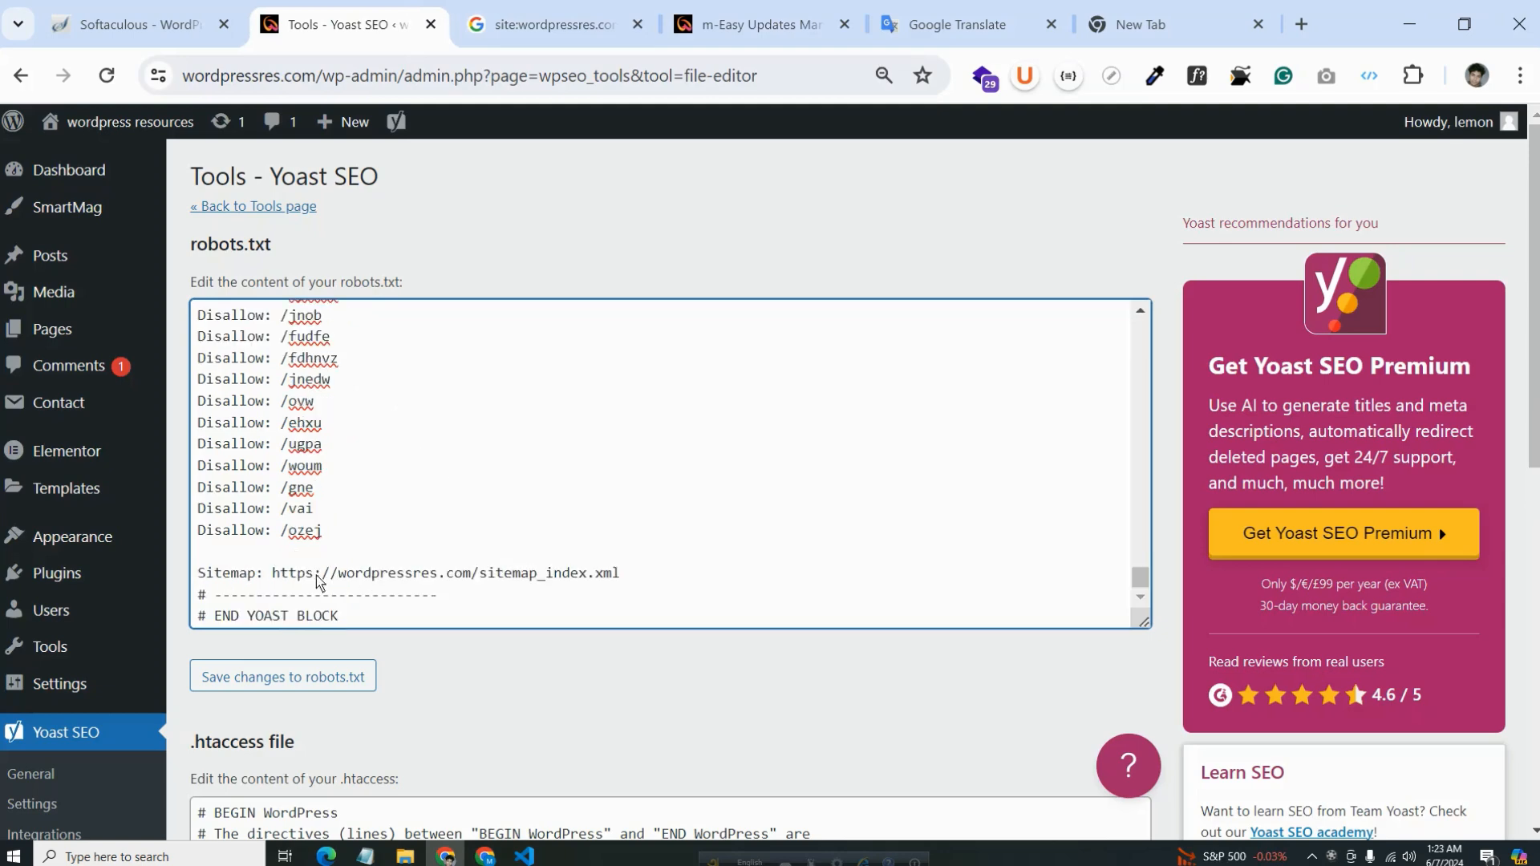
{"action": "left_click_drag", "start_coordinate": [312, 579], "coordinate": [672, 585]}
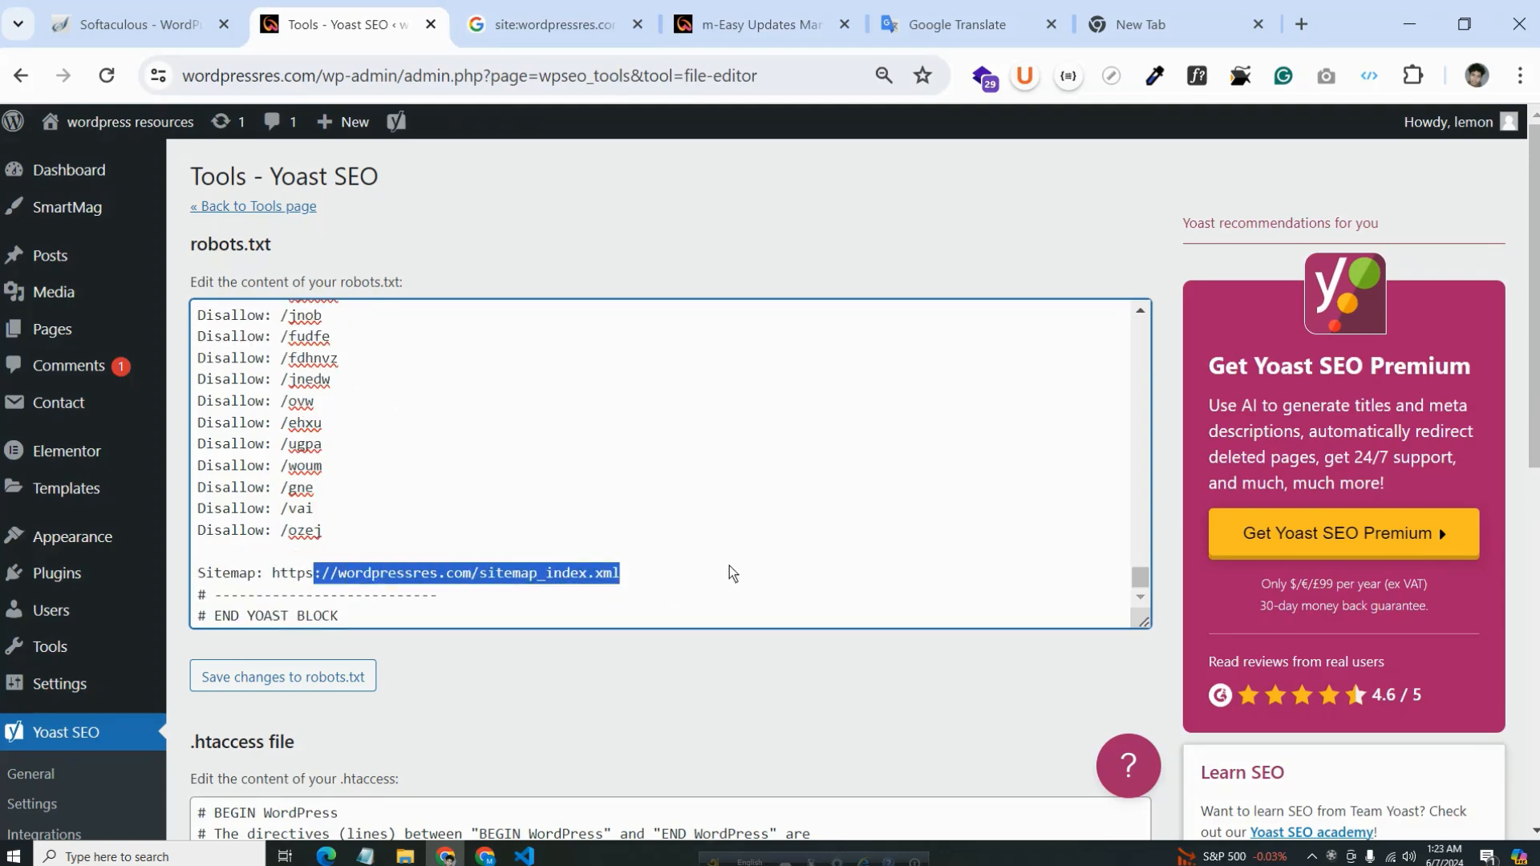
{"action": "scroll", "coordinate": [1036, 560], "scroll_direction": "up", "scroll_amount": 5}
{"action": "scroll", "coordinate": [1041, 564], "scroll_direction": "down", "scroll_amount": 5}
{"action": "left_click", "coordinate": [305, 681]}
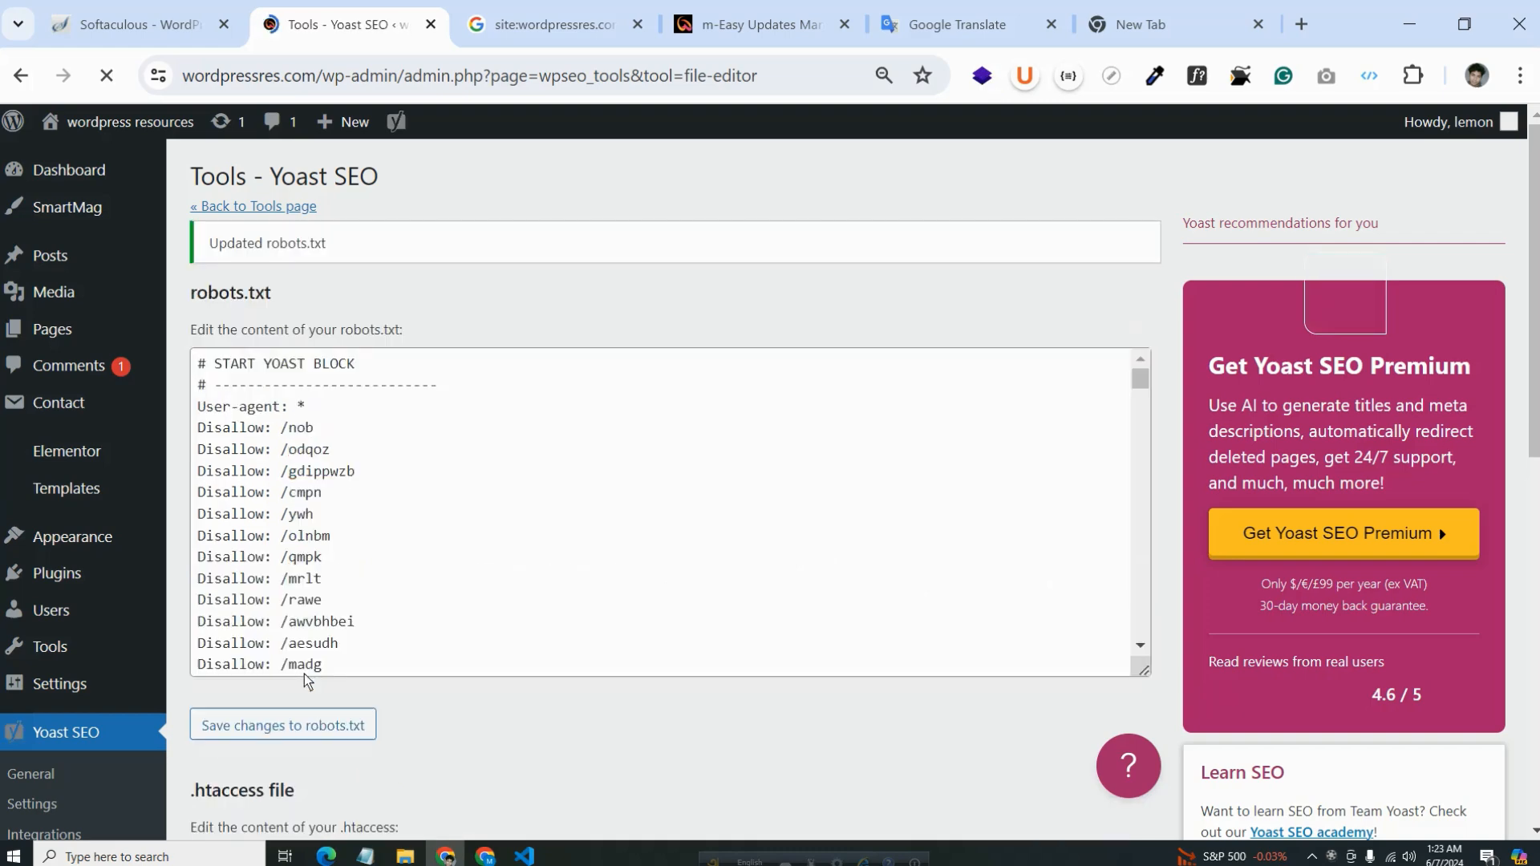
{"action": "left_click_drag", "start_coordinate": [245, 231], "coordinate": [437, 228]}
{"action": "scroll", "coordinate": [808, 543], "scroll_direction": "down", "scroll_amount": 4}
{"action": "scroll", "coordinate": [809, 568], "scroll_direction": "down", "scroll_amount": 10}
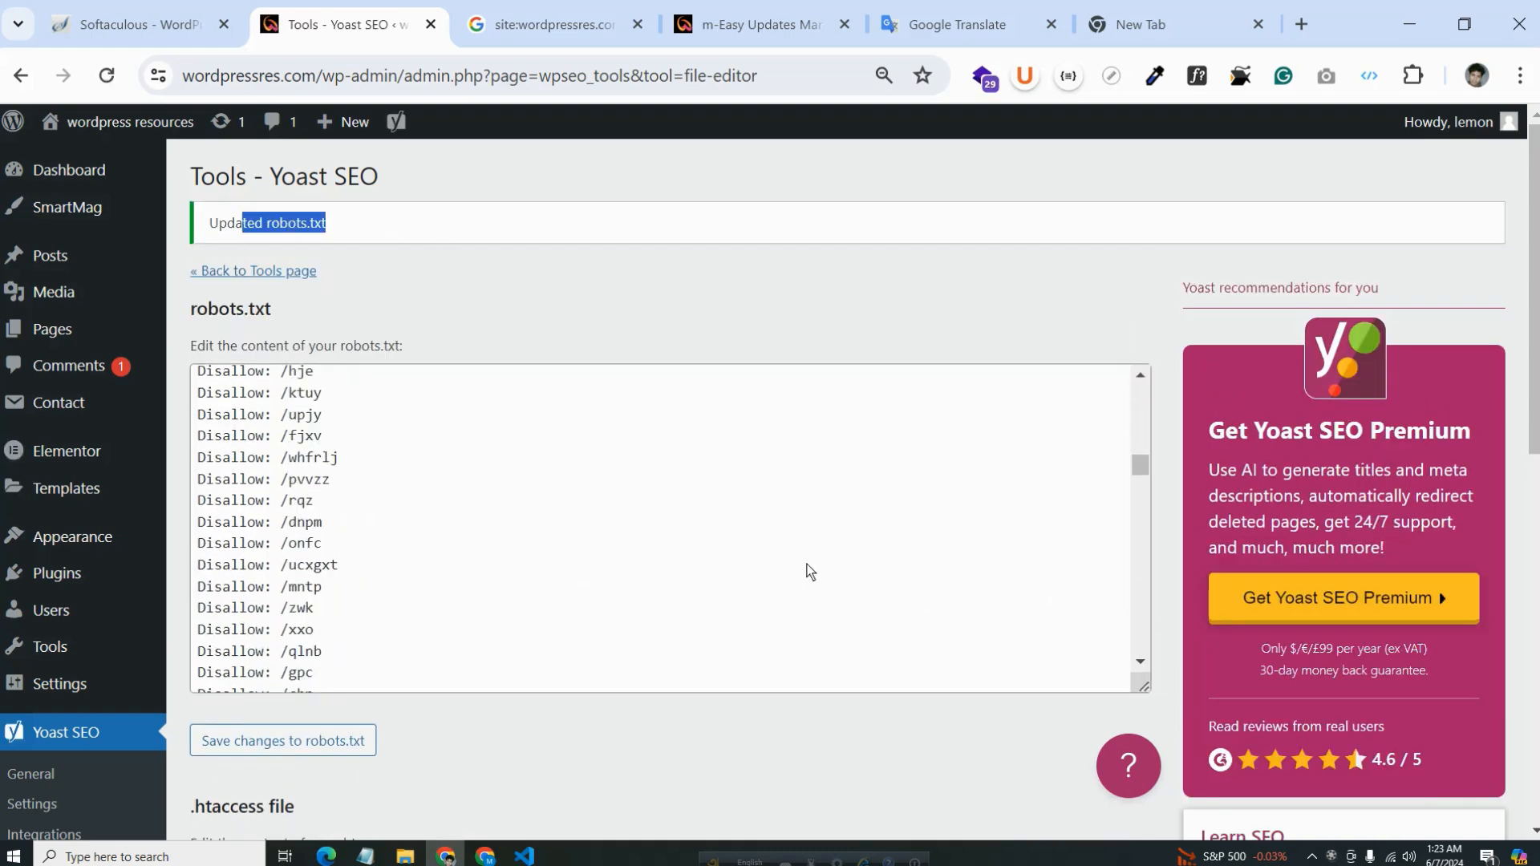
{"action": "scroll", "coordinate": [823, 626], "scroll_direction": "up", "scroll_amount": 11}
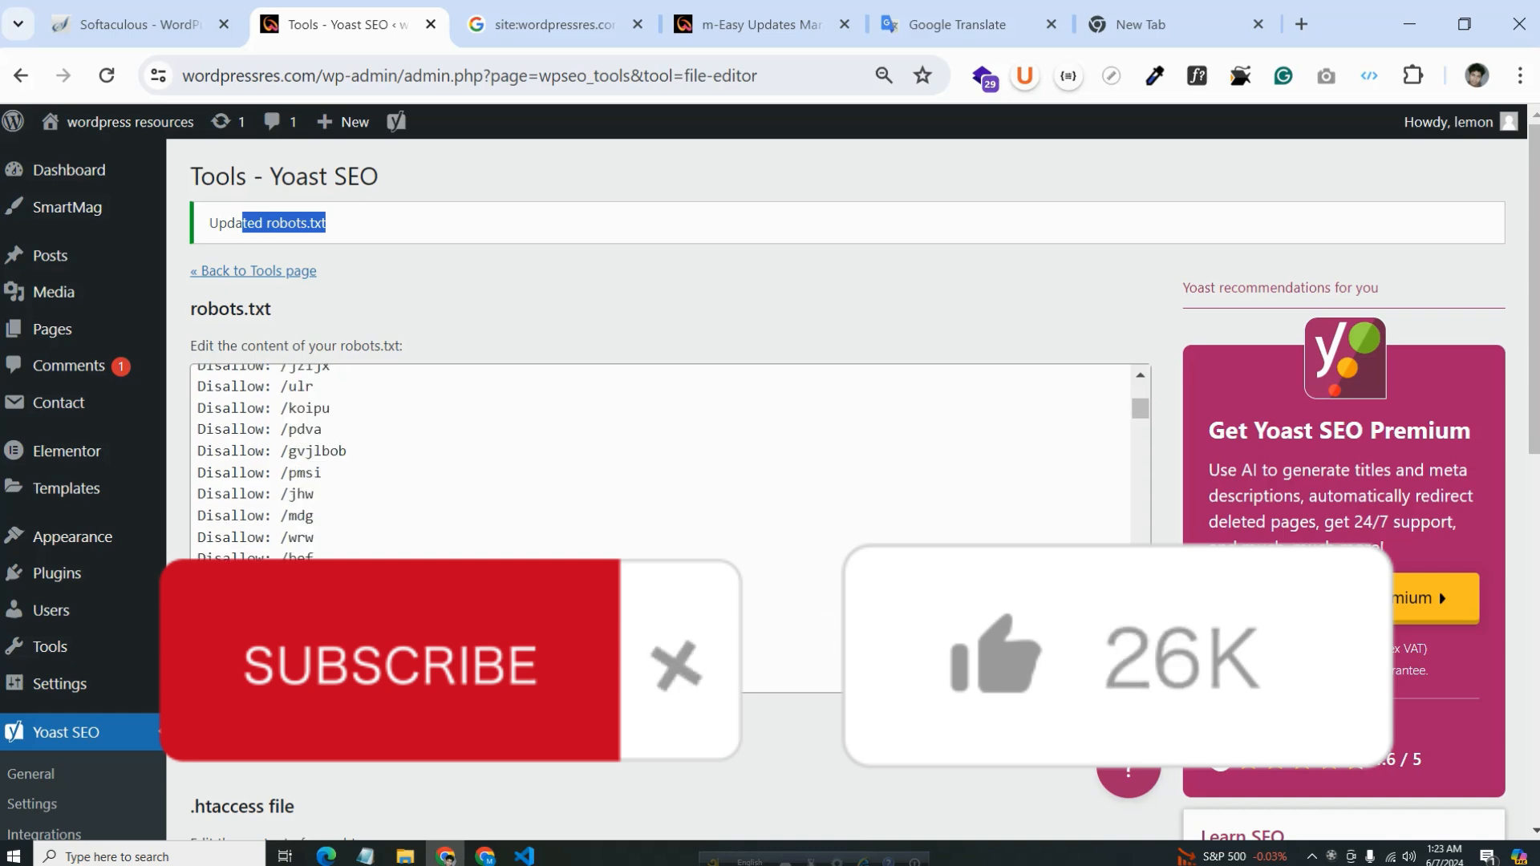